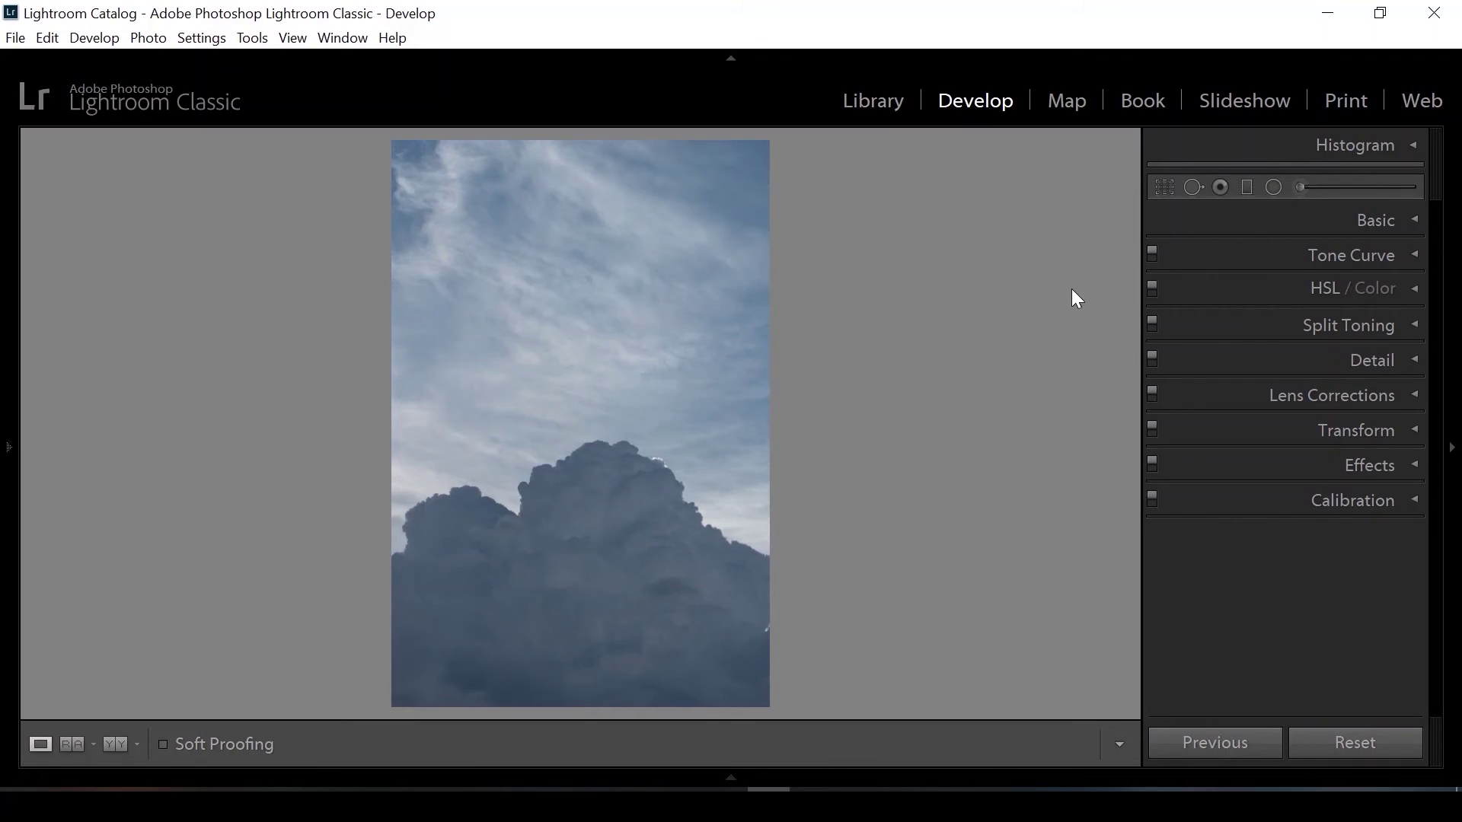
- Set the Basic panel white balance Temp to exactly 5640
{"action": "left_click", "coordinate": [1416, 220]}
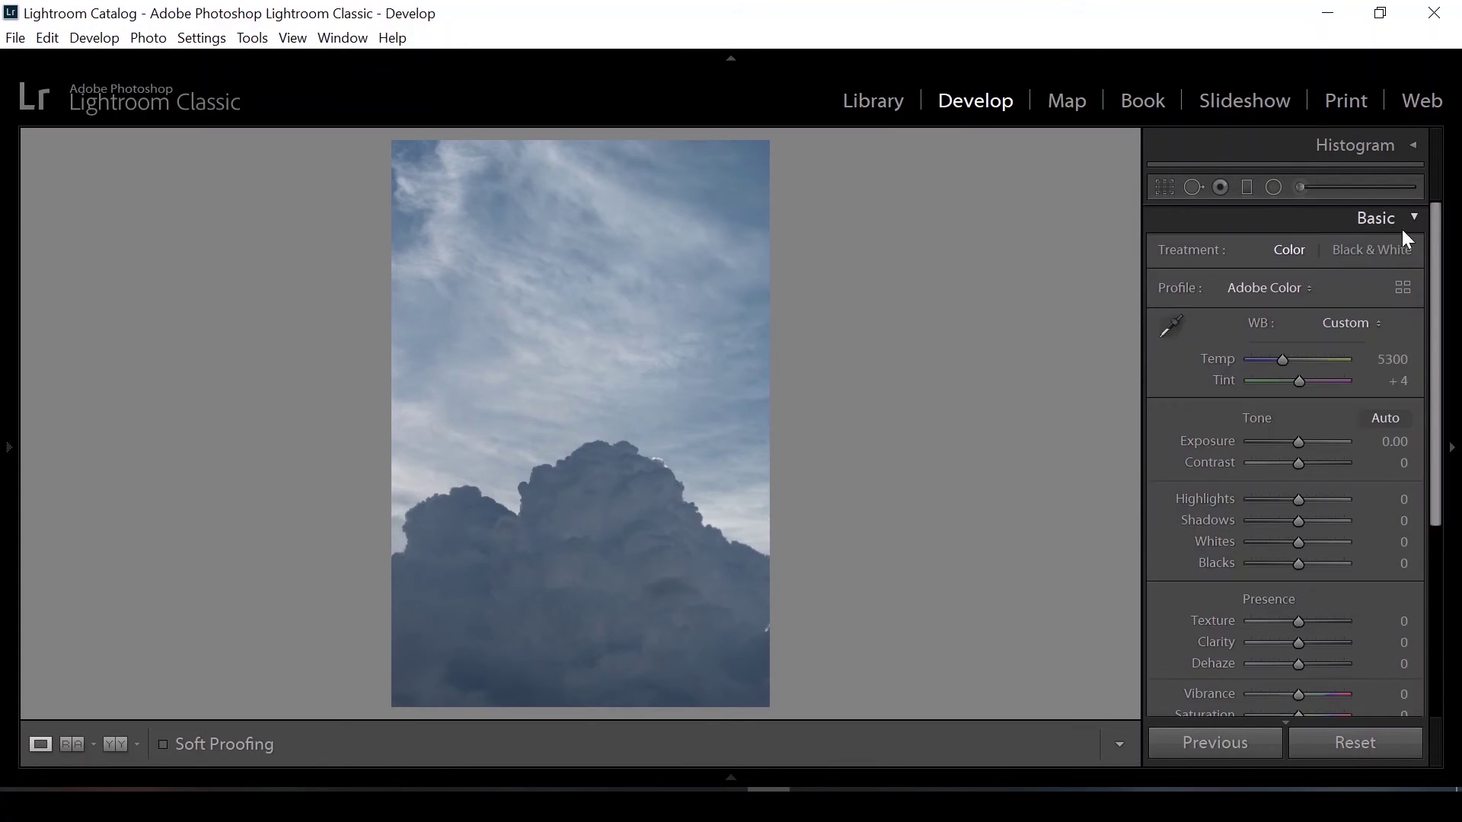
{"action": "mouse_move", "coordinate": [1283, 359]}
{"action": "left_mouse_down"}
{"action": "mouse_move", "coordinate": [1233, 364]}
{"action": "mouse_move", "coordinate": [1370, 364]}
{"action": "mouse_move", "coordinate": [1315, 362]}
{"action": "left_mouse_up"}
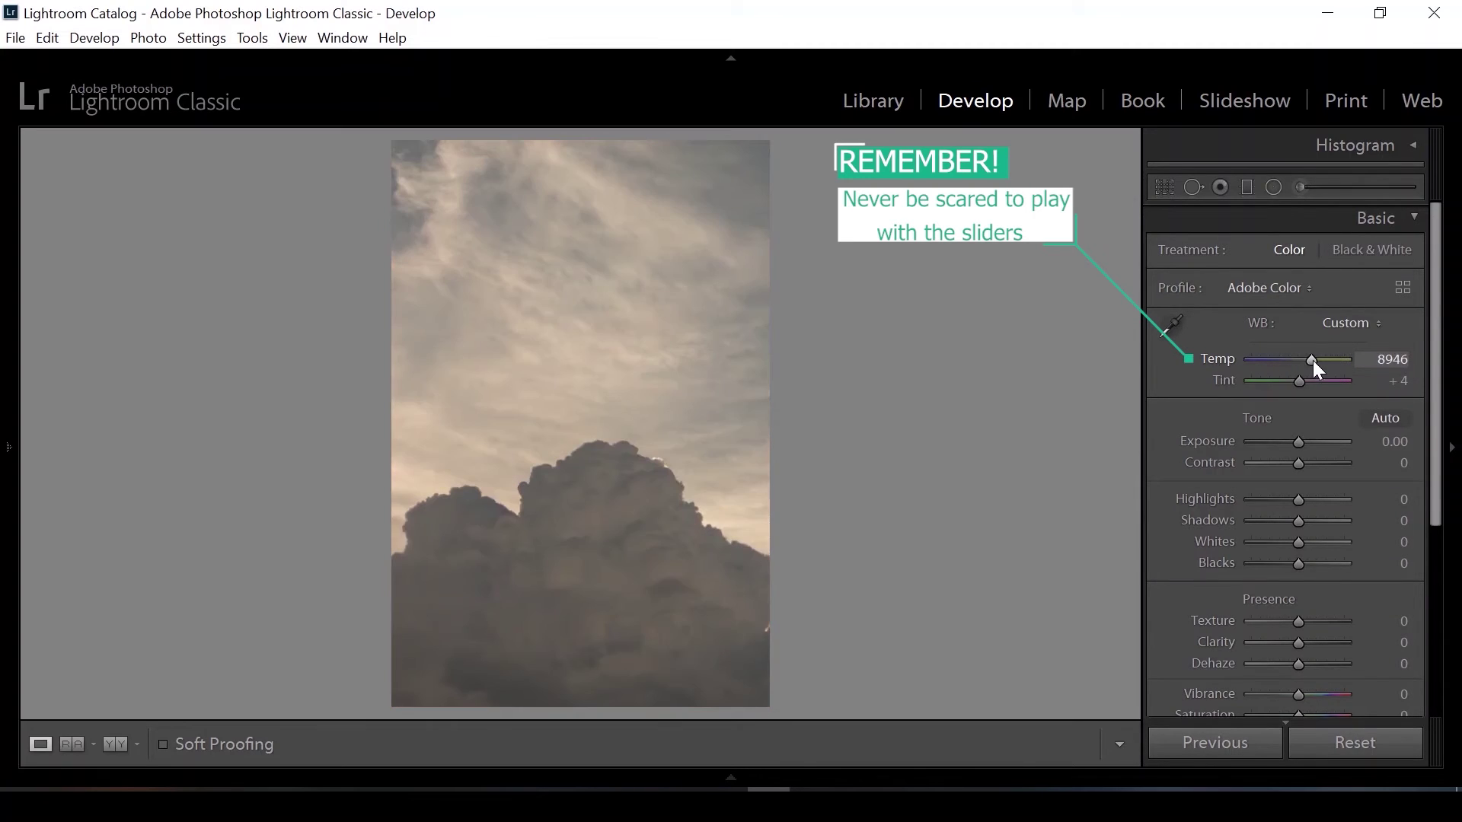
{"action": "double_click", "coordinate": [1313, 359]}
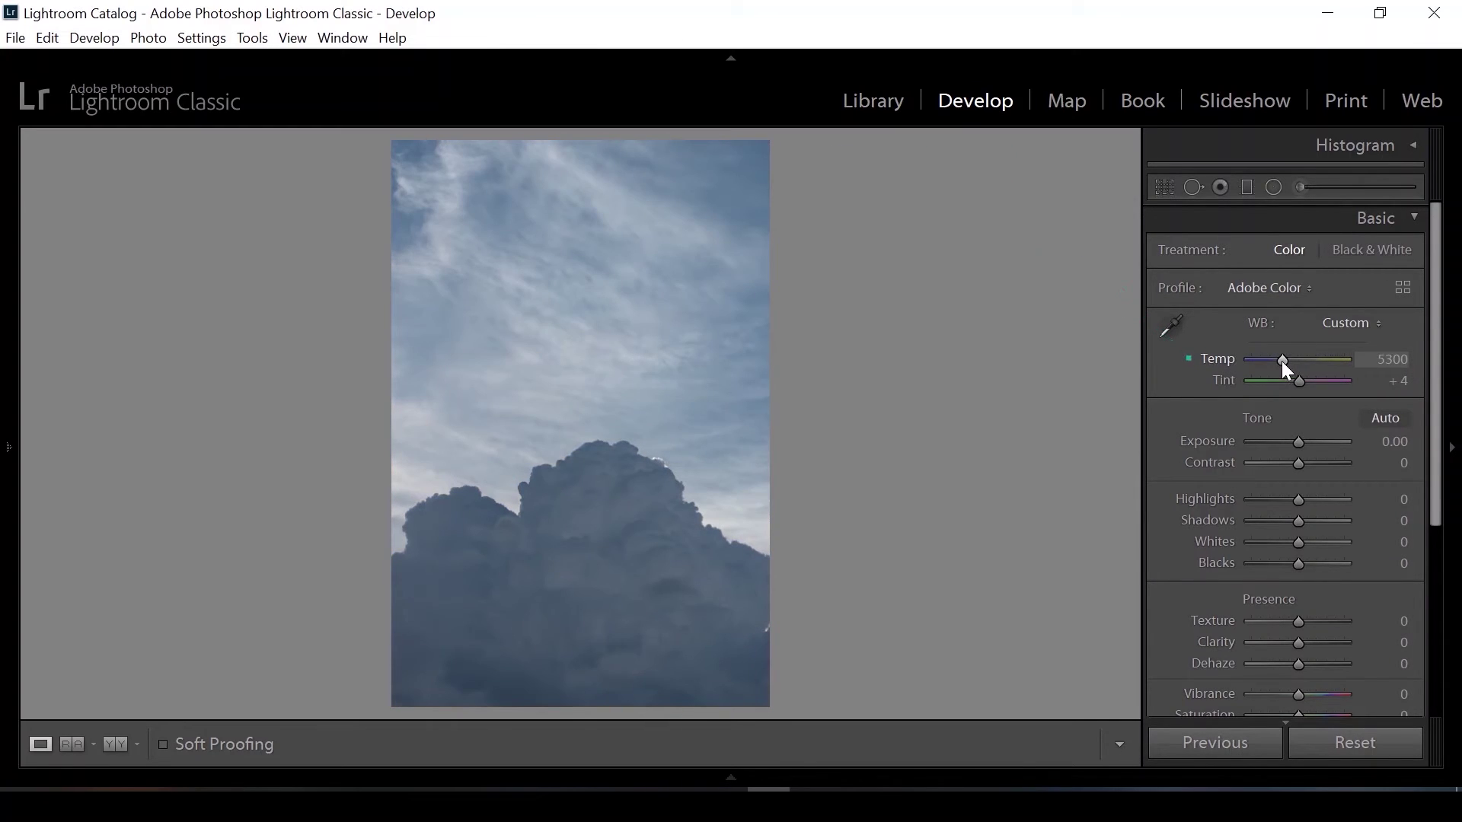
{"action": "left_click_drag", "start_coordinate": [1282, 363], "coordinate": [1285, 362]}
{"action": "left_click", "coordinate": [1363, 361]}
{"action": "type", "text": "5600"}
{"action": "key", "text": "Return"}
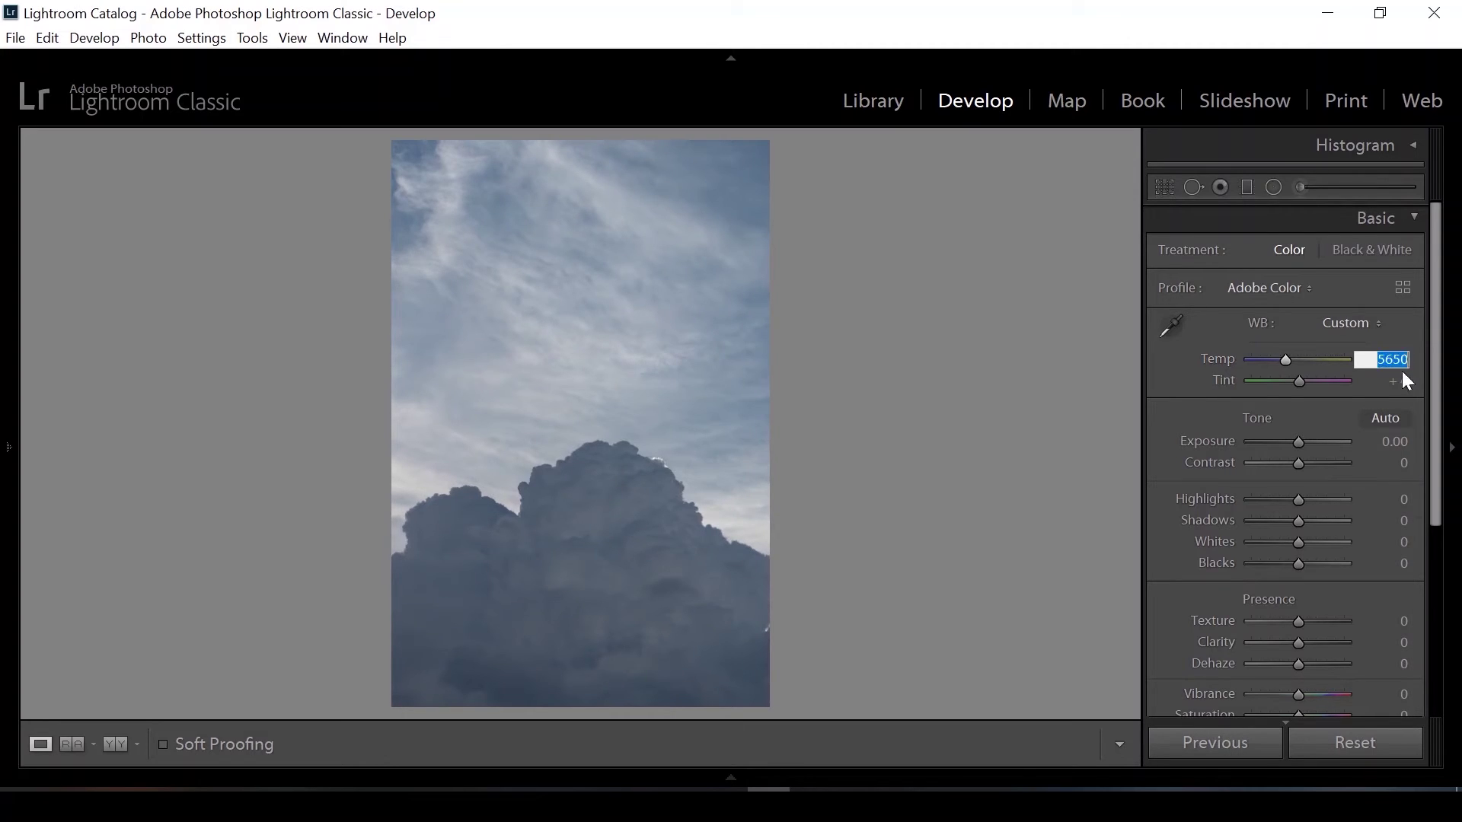
{"action": "key", "text": "Up"}
{"action": "key", "text": "Right"}
{"action": "key", "text": "Down"}
{"action": "key", "text": "Right"}
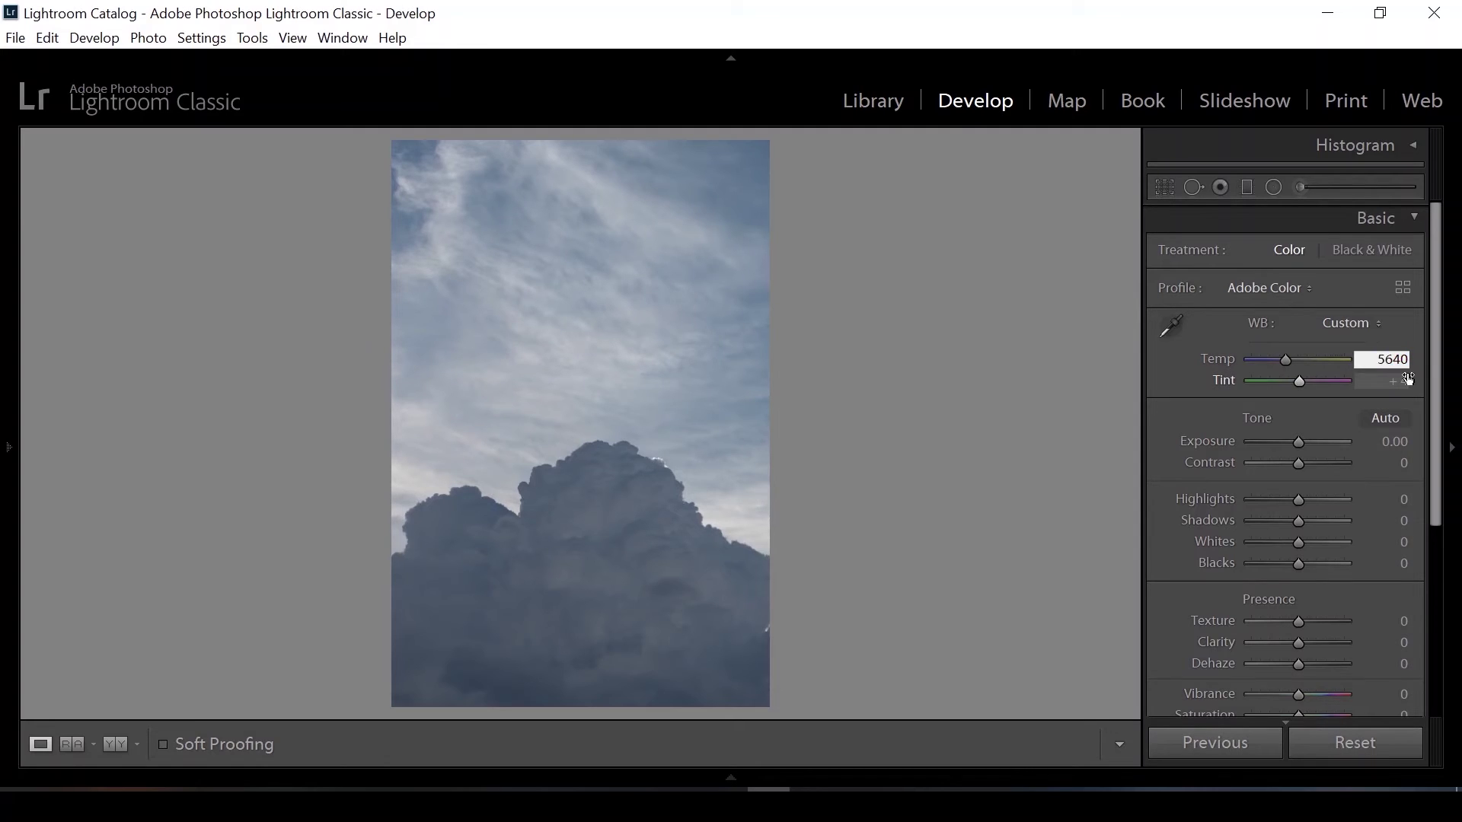
- Brighten exposure to +0.30 and roughly raise contrast
{"action": "left_click", "coordinate": [1191, 368]}
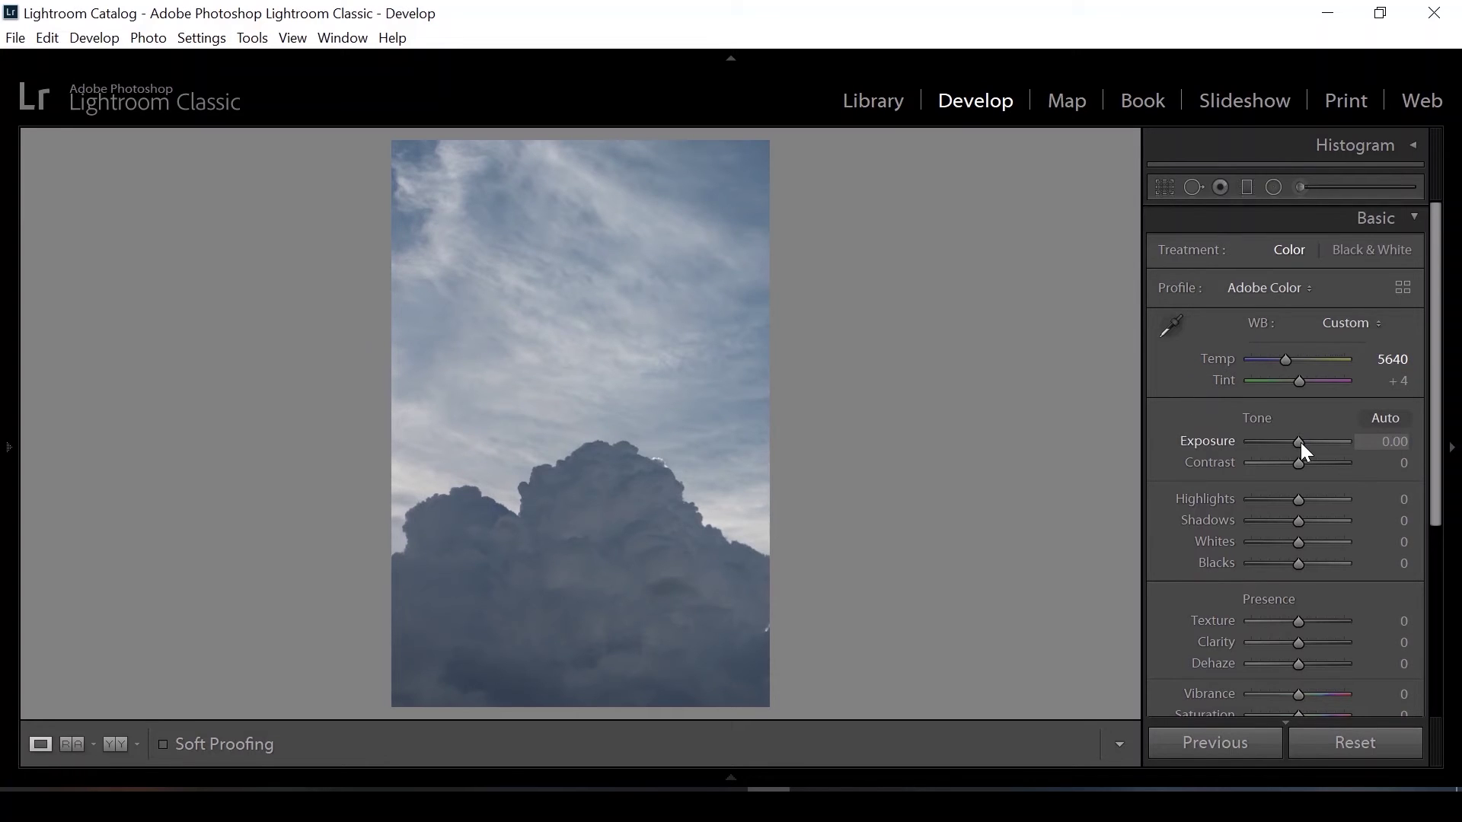
{"action": "left_click_drag", "start_coordinate": [1301, 442], "coordinate": [1303, 441]}
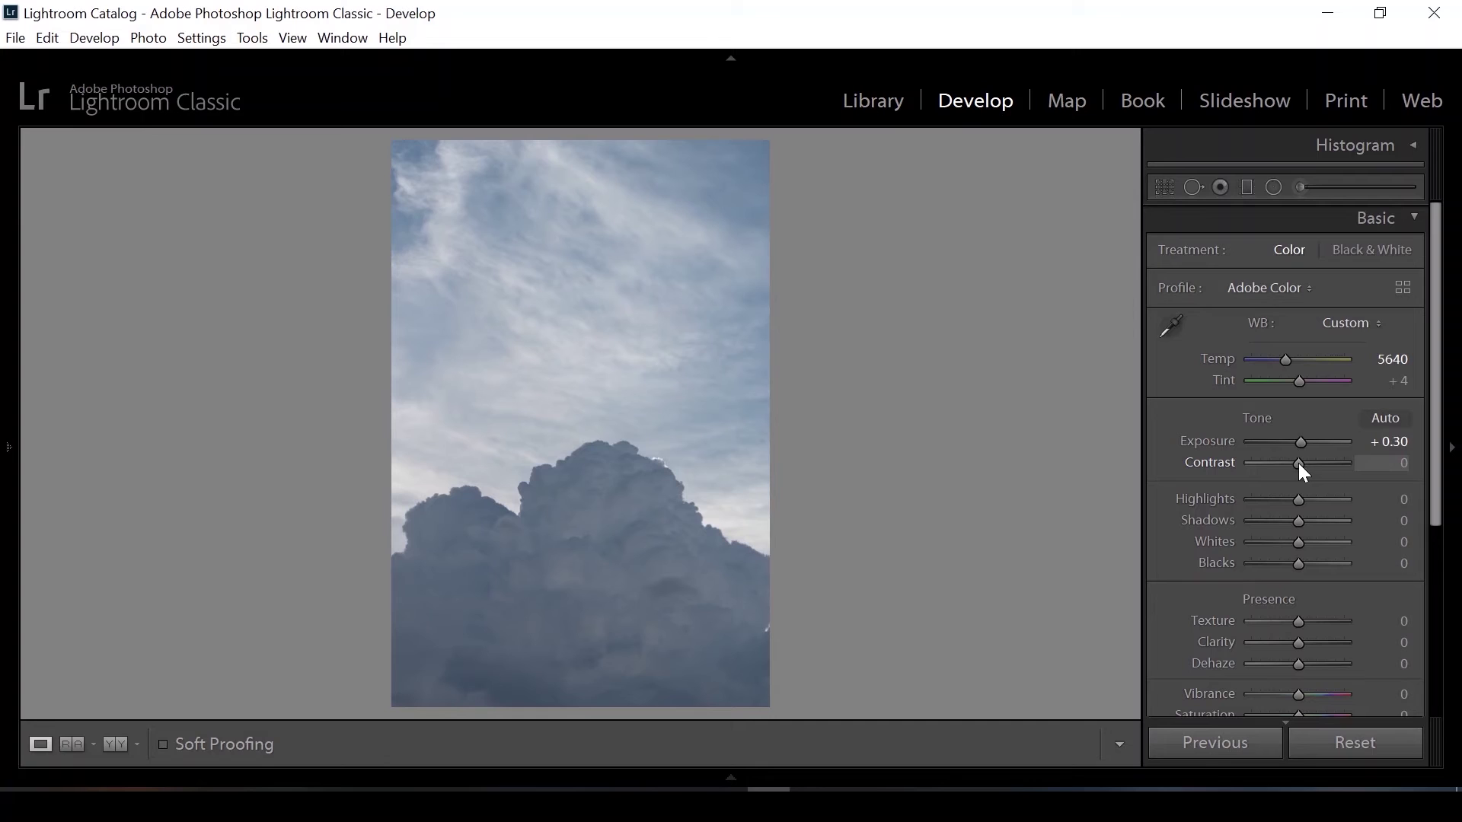
{"action": "left_click_drag", "start_coordinate": [1299, 463], "coordinate": [1319, 474]}
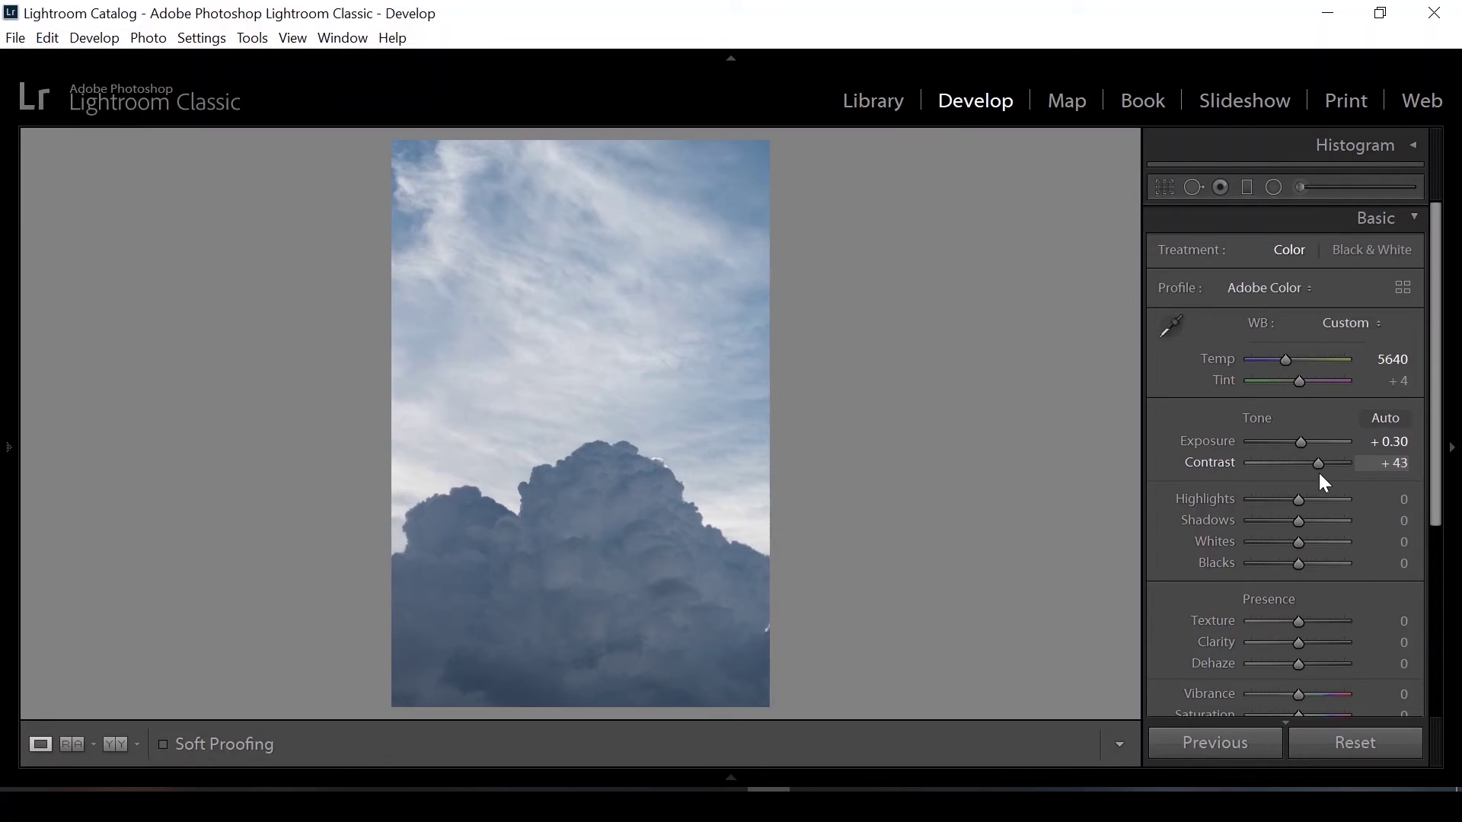
{"action": "left_click_drag", "start_coordinate": [1320, 475], "coordinate": [1308, 470]}
- Fine-tune contrast down to exactly +16
{"action": "key", "text": "Down"}
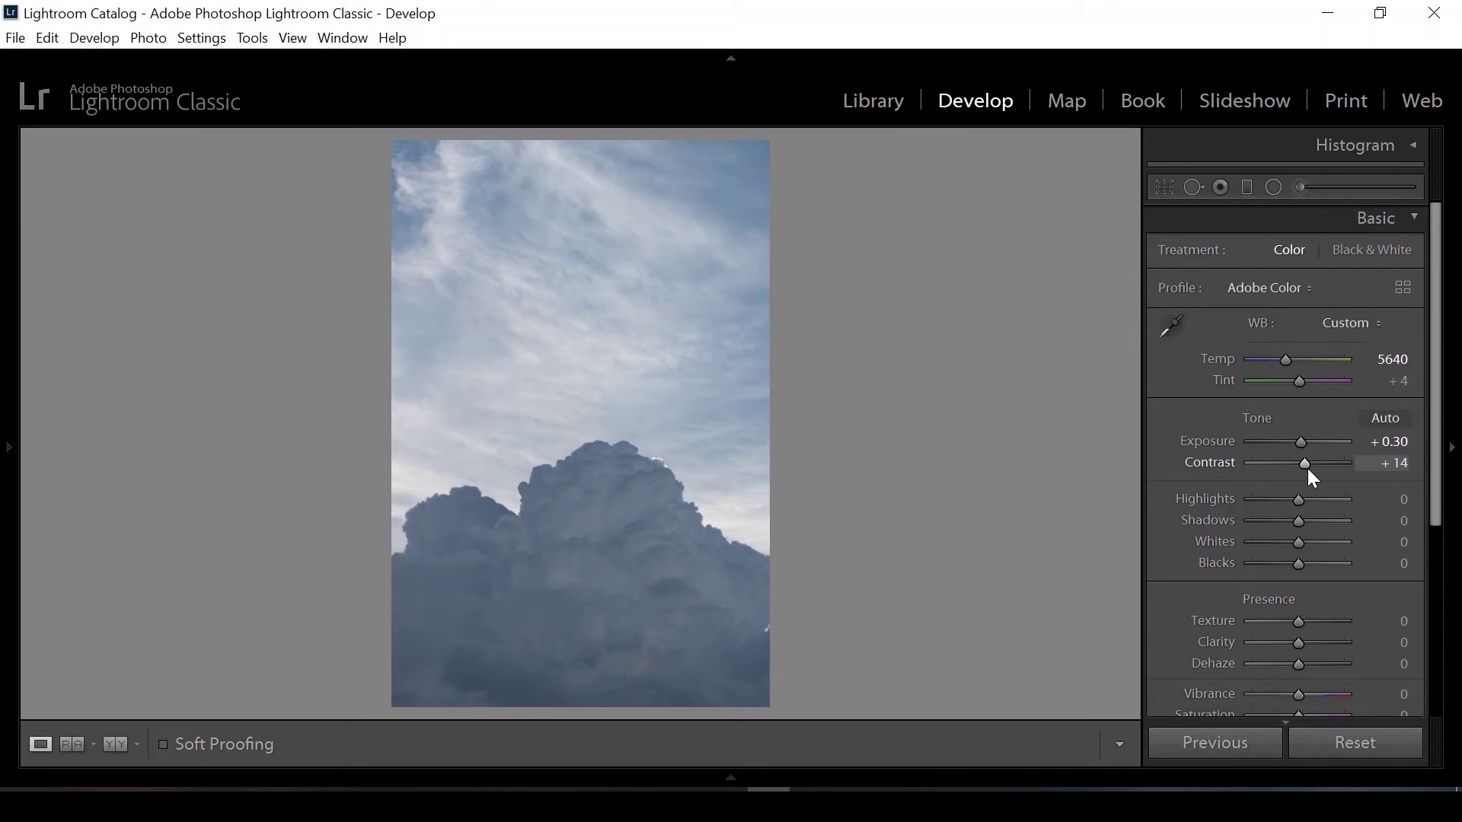
{"action": "scroll", "coordinate": [1309, 464], "scroll_direction": "down", "scroll_amount": 2}
{"action": "scroll", "coordinate": [1307, 463], "scroll_direction": "up", "scroll_amount": 2}
{"action": "scroll", "coordinate": [1307, 463], "scroll_direction": "down", "scroll_amount": 2}
{"action": "scroll", "coordinate": [1307, 463], "scroll_direction": "up", "scroll_amount": 2}
{"action": "left_click", "coordinate": [1394, 464]}
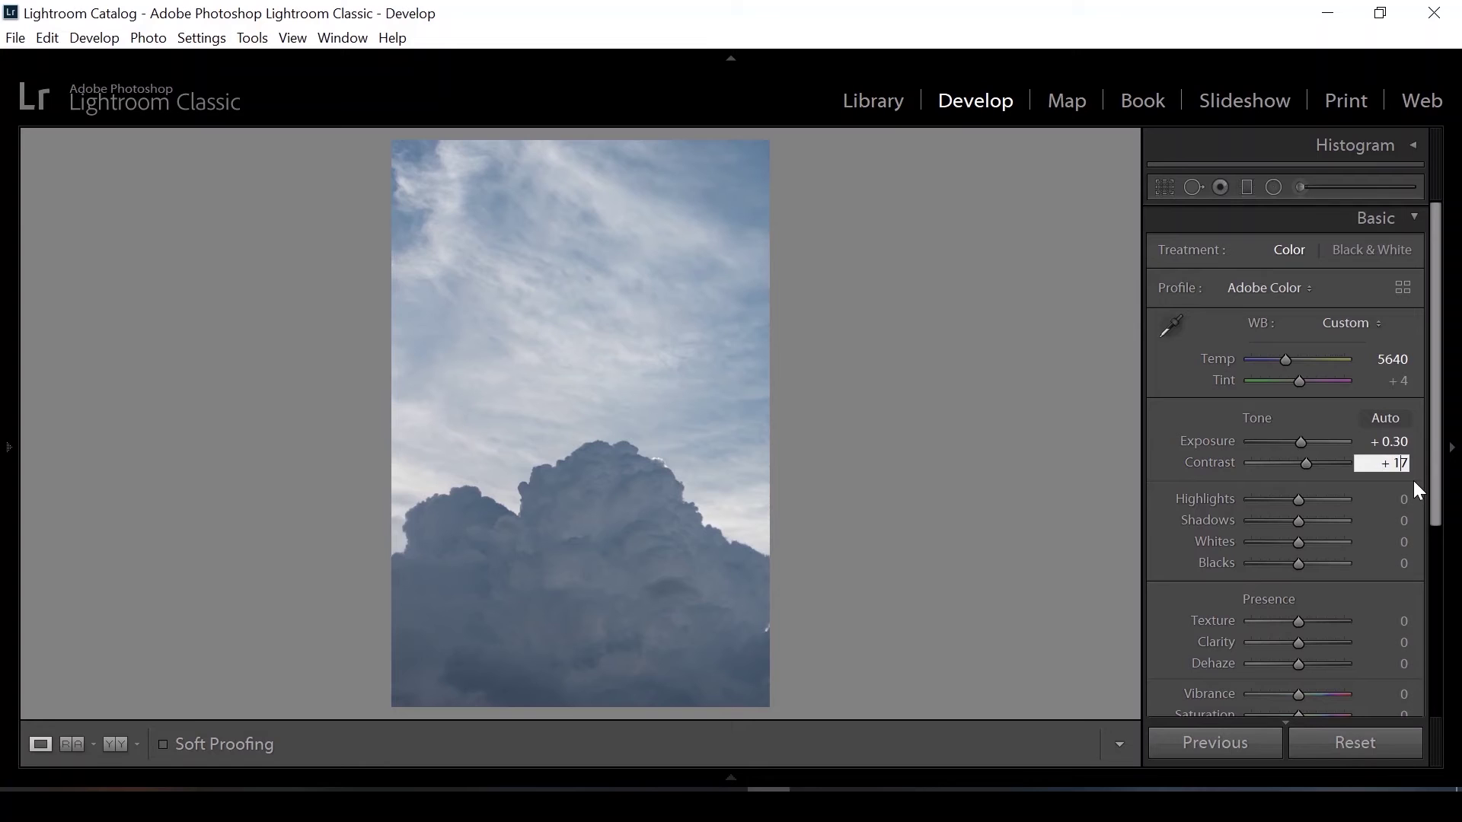
{"action": "key", "text": "Down"}
{"action": "key", "text": "Return"}
- Pull highlights down to -53, keeping shadows at 0 after a trial lift
{"action": "scroll", "coordinate": [1302, 502], "scroll_direction": "up", "scroll_amount": 6}
{"action": "scroll", "coordinate": [1304, 503], "scroll_direction": "up", "scroll_amount": 3}
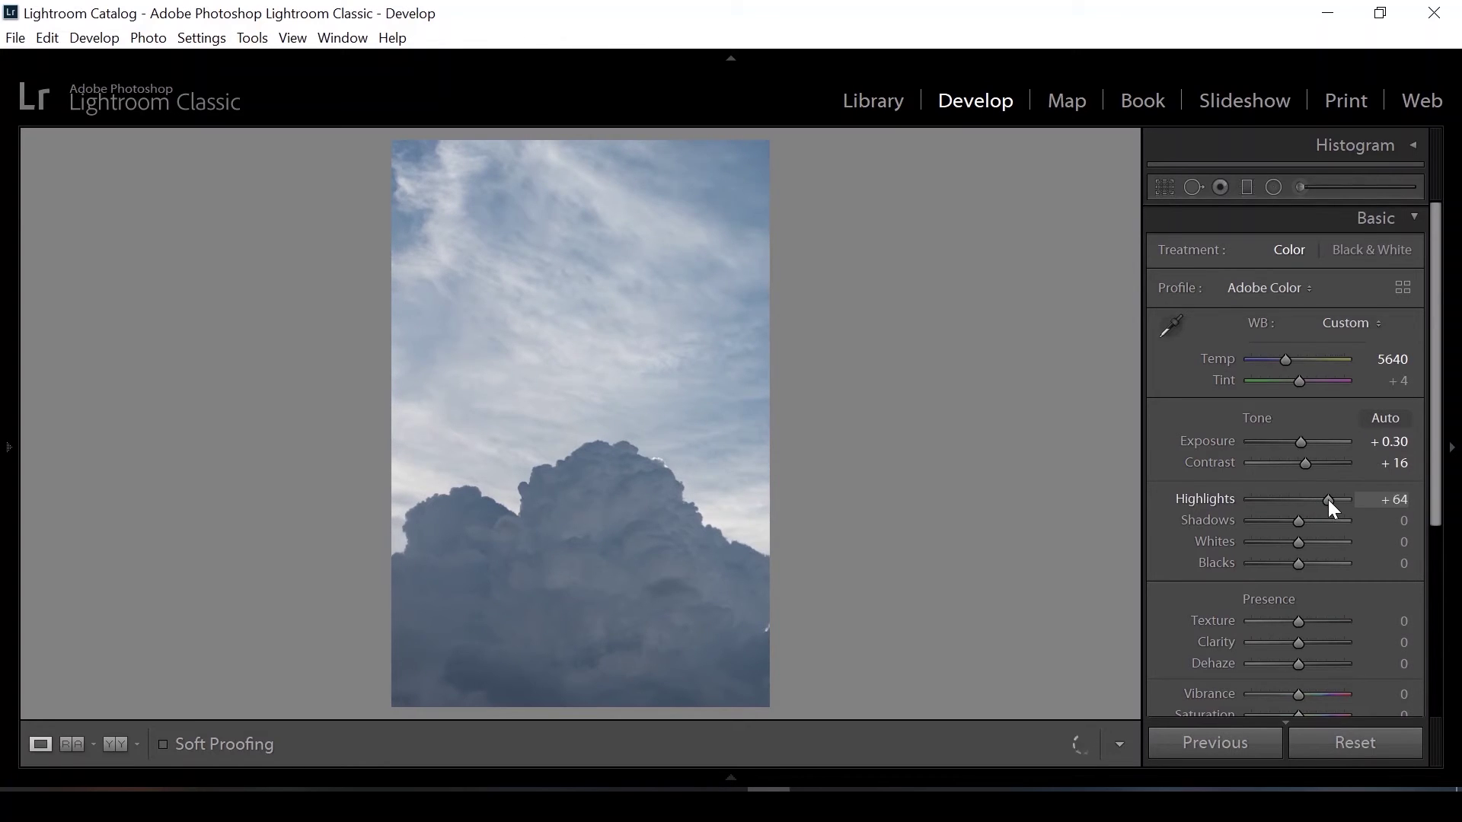
{"action": "mouse_move", "coordinate": [1304, 502]}
{"action": "left_mouse_down"}
{"action": "mouse_move", "coordinate": [1327, 500]}
{"action": "mouse_move", "coordinate": [1273, 496]}
{"action": "left_mouse_up"}
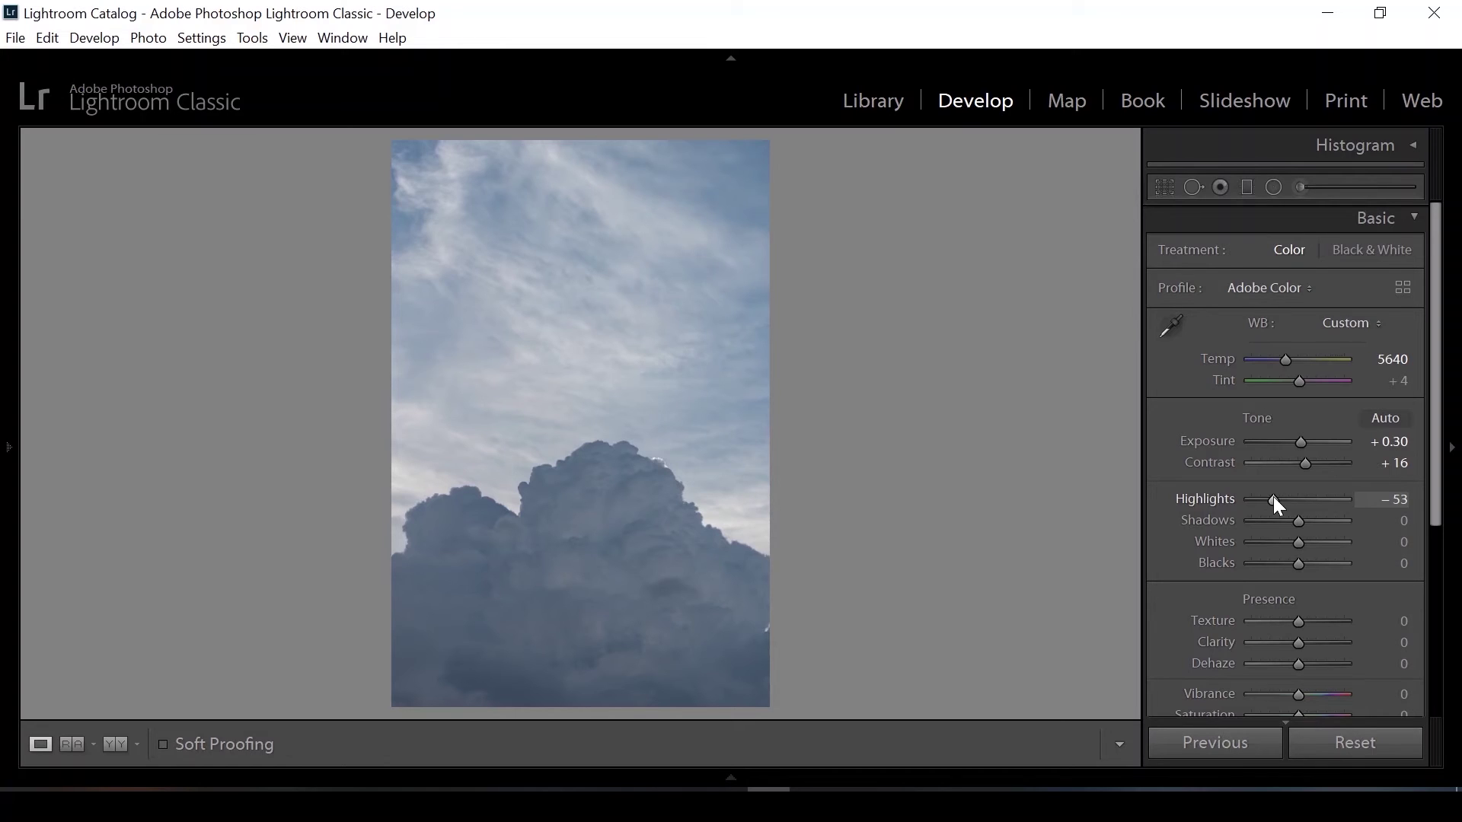
{"action": "mouse_move", "coordinate": [1299, 527]}
{"action": "left_mouse_down"}
{"action": "mouse_move", "coordinate": [1348, 523]}
{"action": "mouse_move", "coordinate": [1326, 524]}
{"action": "left_mouse_up"}
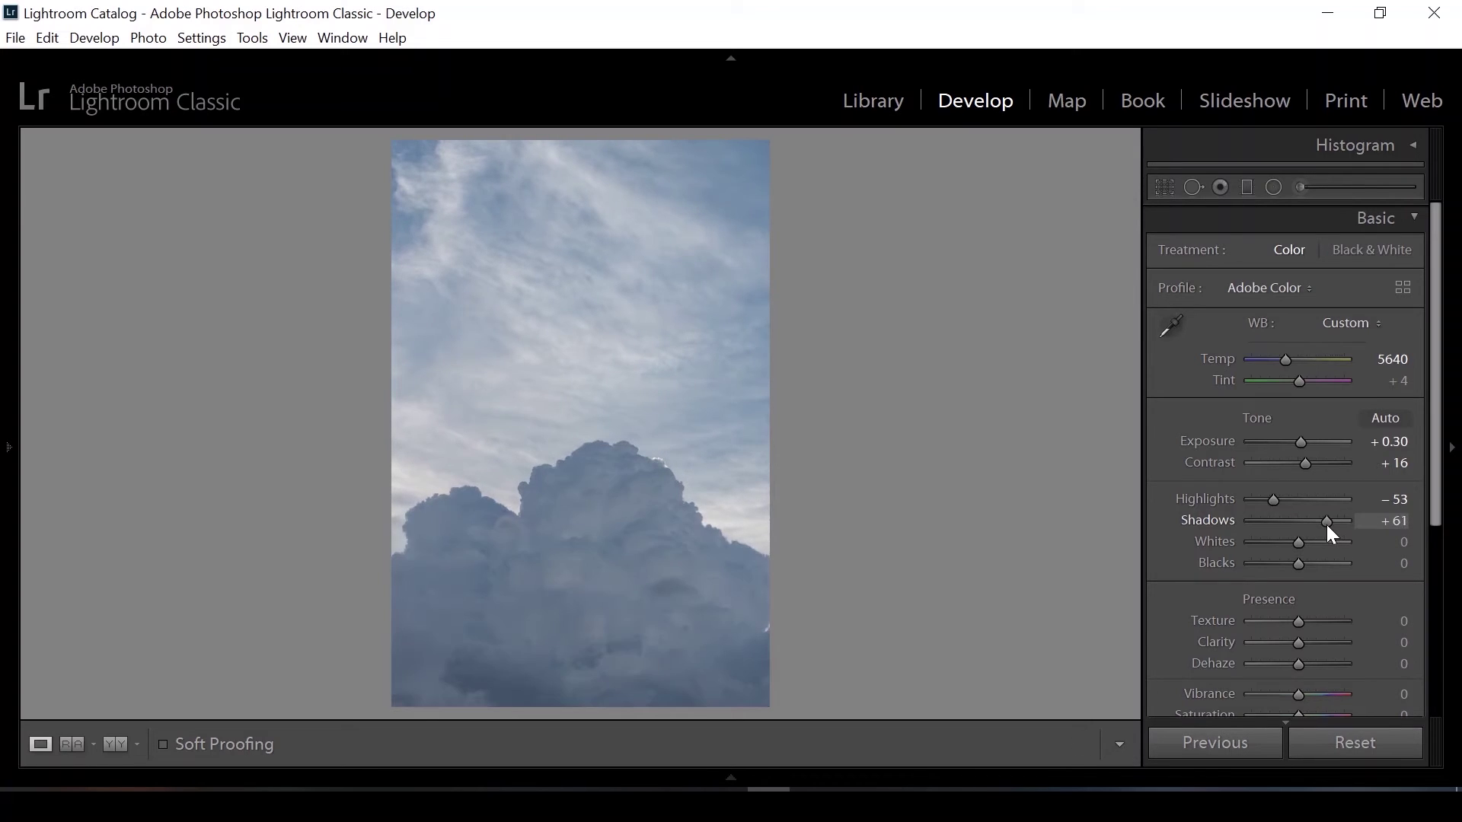
{"action": "double_click", "coordinate": [1326, 524]}
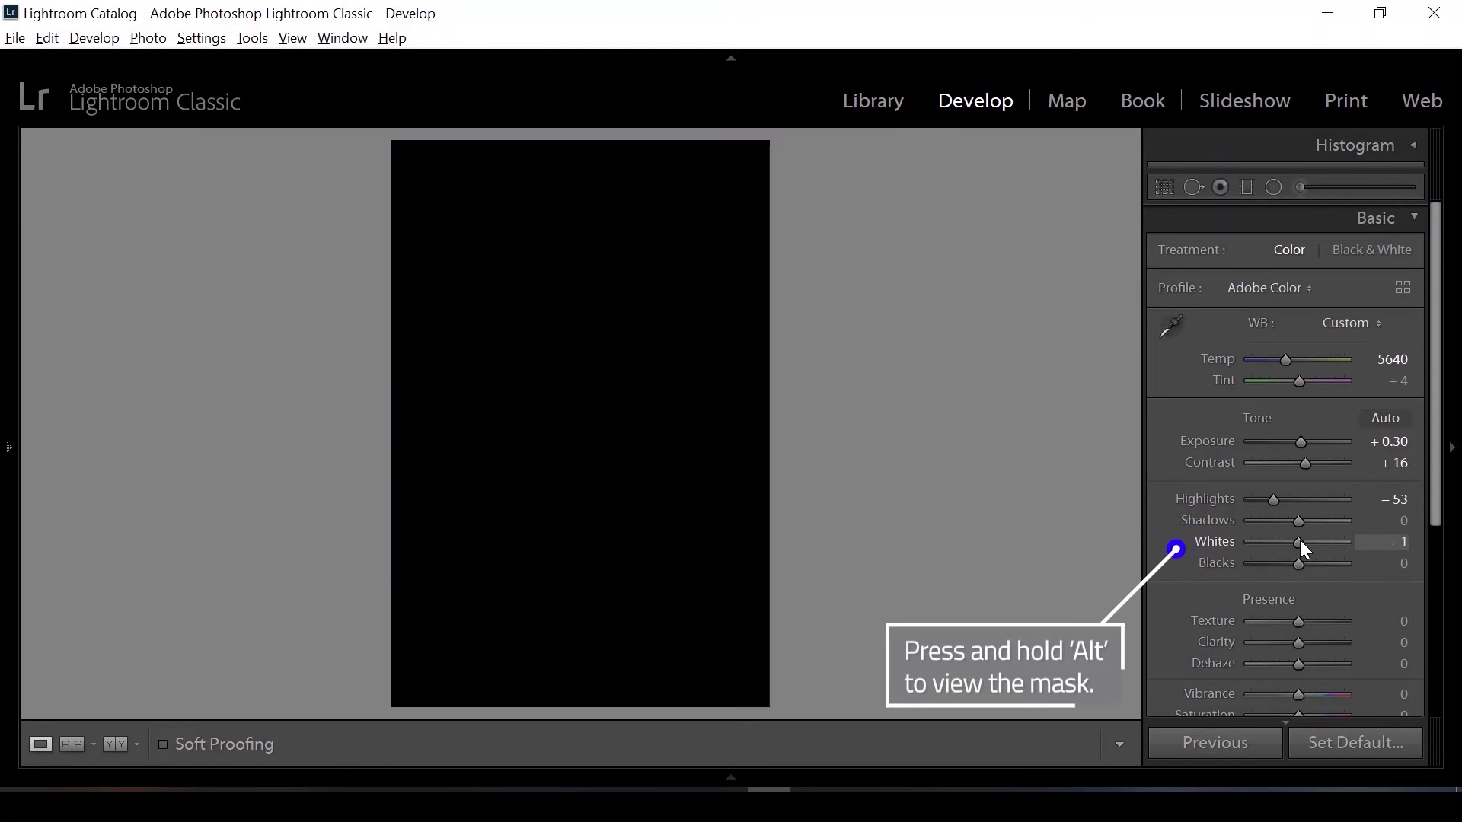
- Raise whites to +54 and lower blacks to -11 while previewing clipping
{"action": "mouse_move", "coordinate": [1299, 542]}
{"action": "left_mouse_down"}
{"action": "mouse_move", "coordinate": [1349, 549]}
{"action": "mouse_move", "coordinate": [1325, 549]}
{"action": "left_mouse_up"}
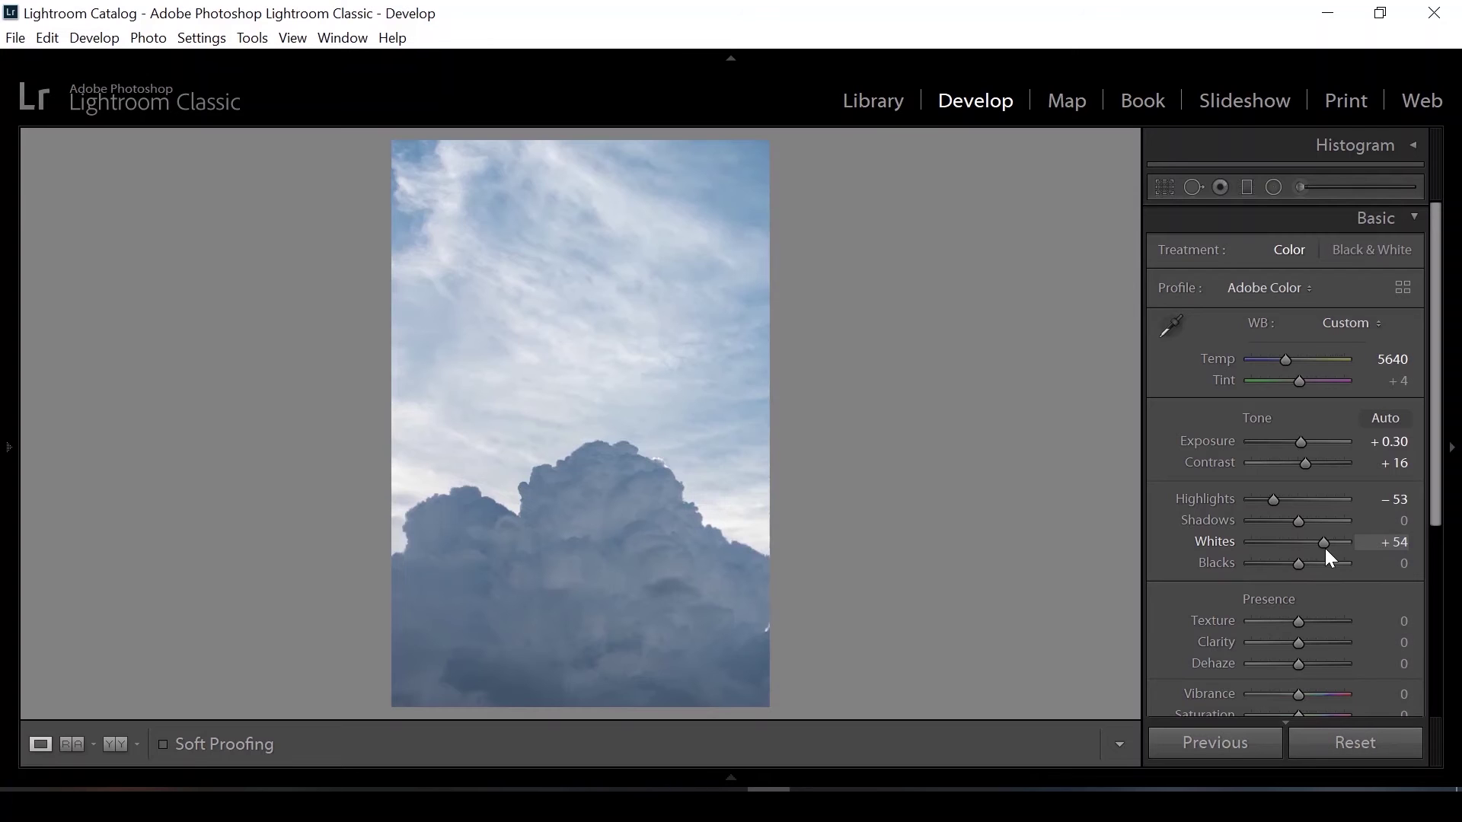
{"action": "mouse_move", "coordinate": [1301, 566]}
{"action": "left_mouse_down"}
{"action": "mouse_move", "coordinate": [1261, 567]}
{"action": "mouse_move", "coordinate": [1298, 574]}
{"action": "left_mouse_up"}
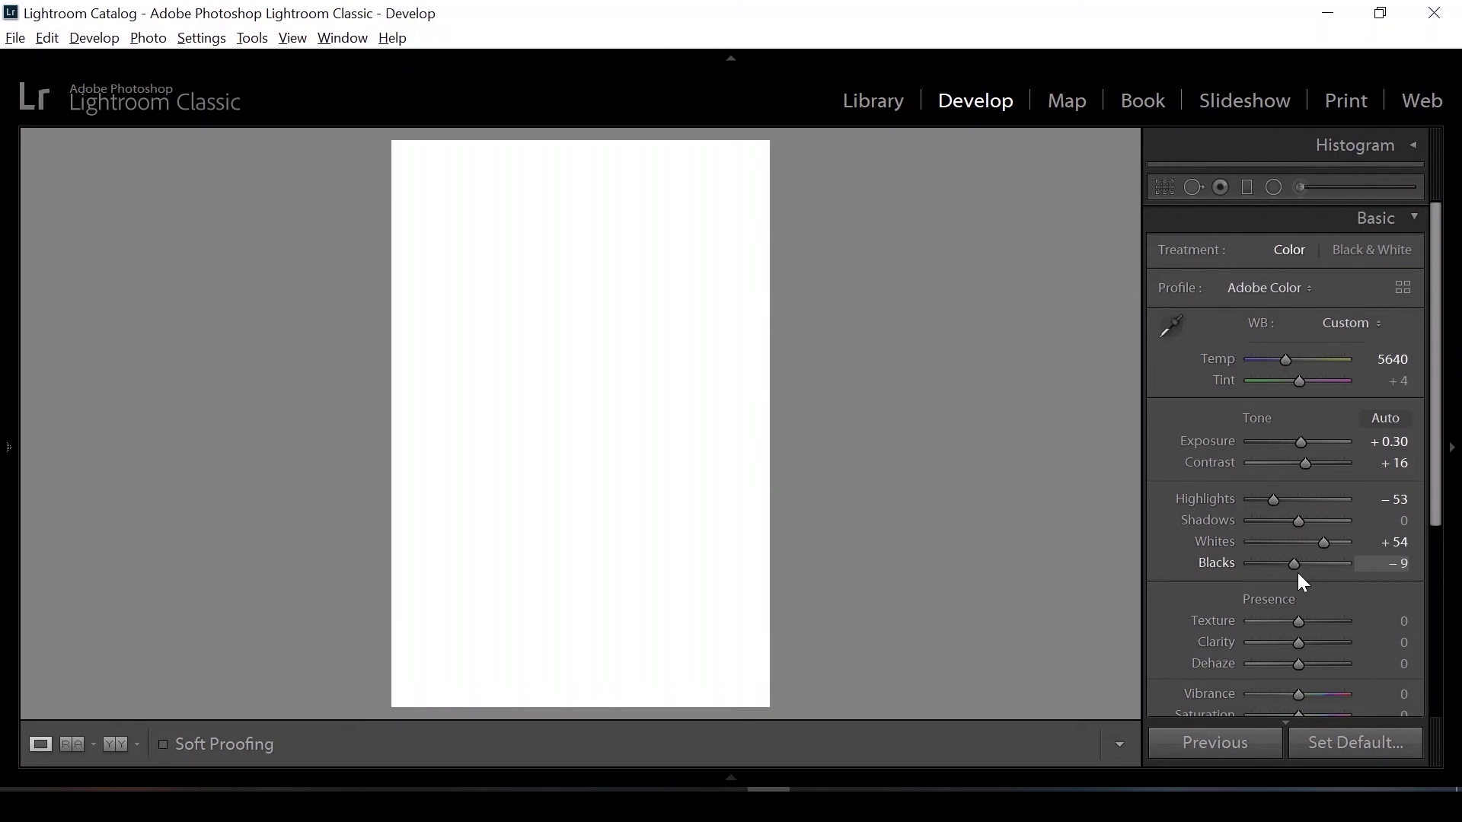
{"action": "left_click_drag", "start_coordinate": [1297, 574], "coordinate": [1296, 574]}
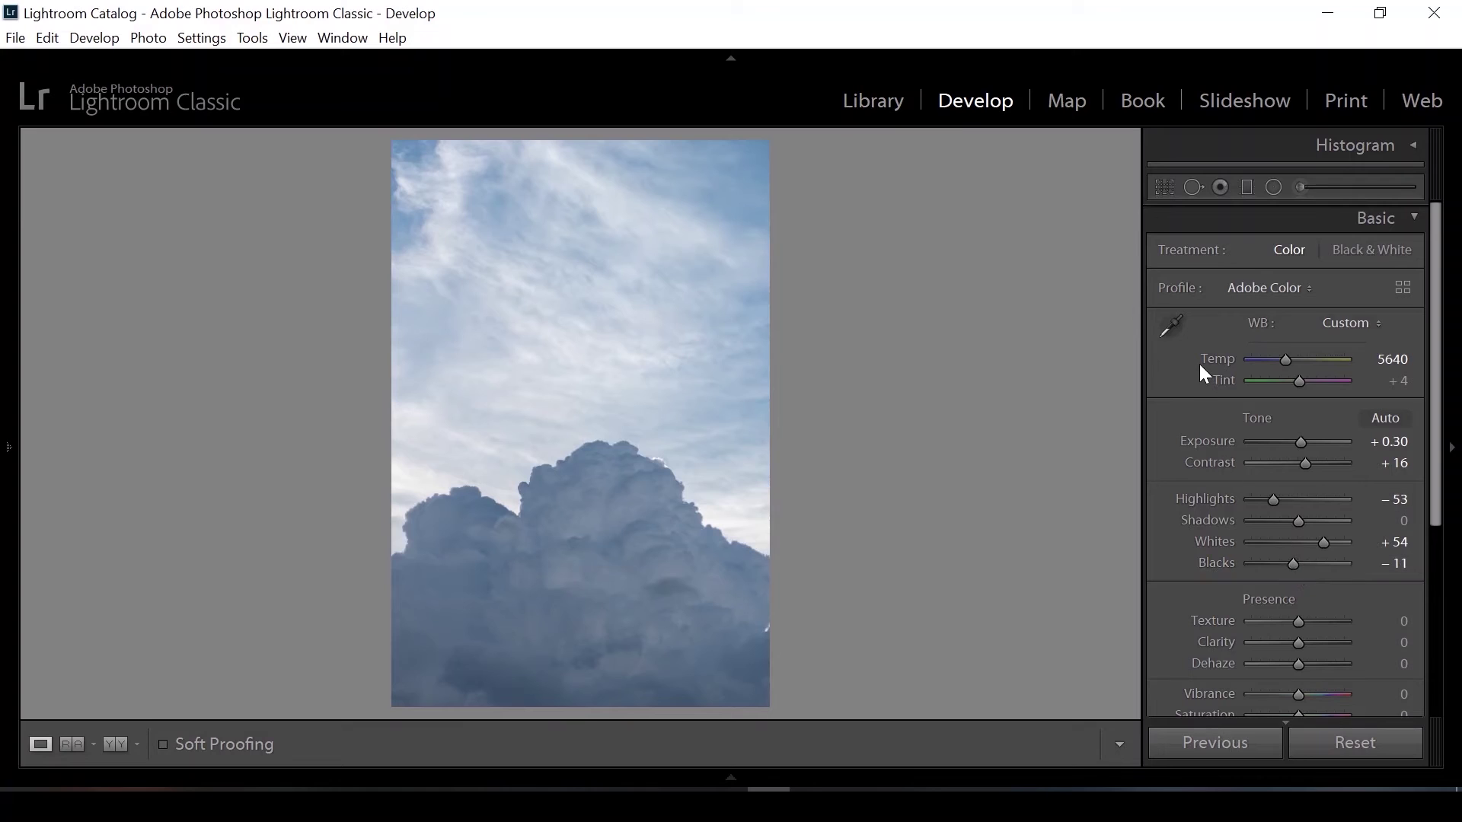
- Compare the photo before and after, then collapse the Basic panel
{"action": "key", "text": "backslash"}
{"action": "key", "text": "backslash"}
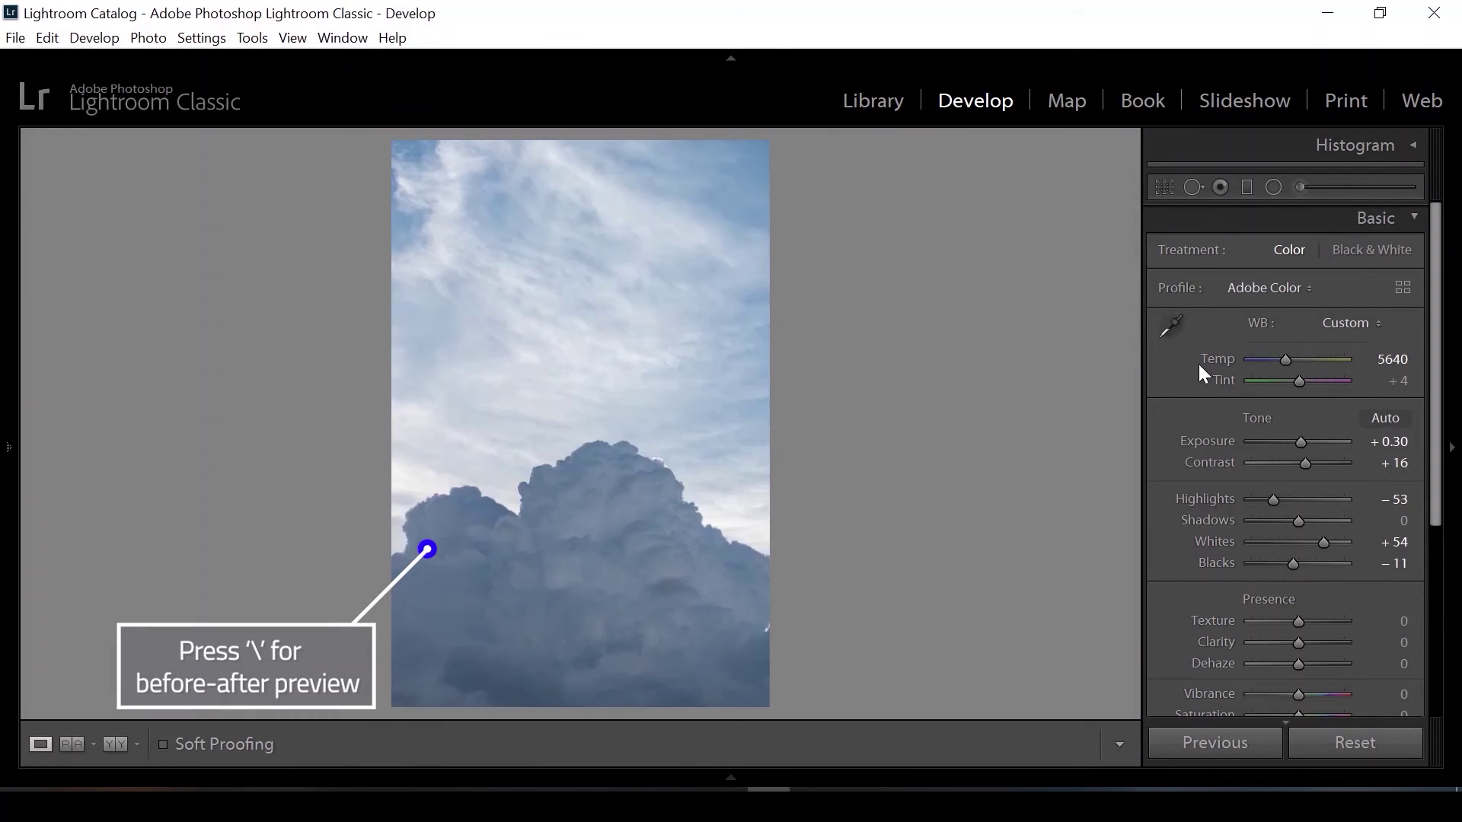
{"action": "key", "text": "backslash"}
{"action": "key", "text": "backslash"}
{"action": "scroll", "coordinate": [1176, 478], "scroll_direction": "down", "scroll_amount": 2}
{"action": "scroll", "coordinate": [1172, 478], "scroll_direction": "down", "scroll_amount": 1}
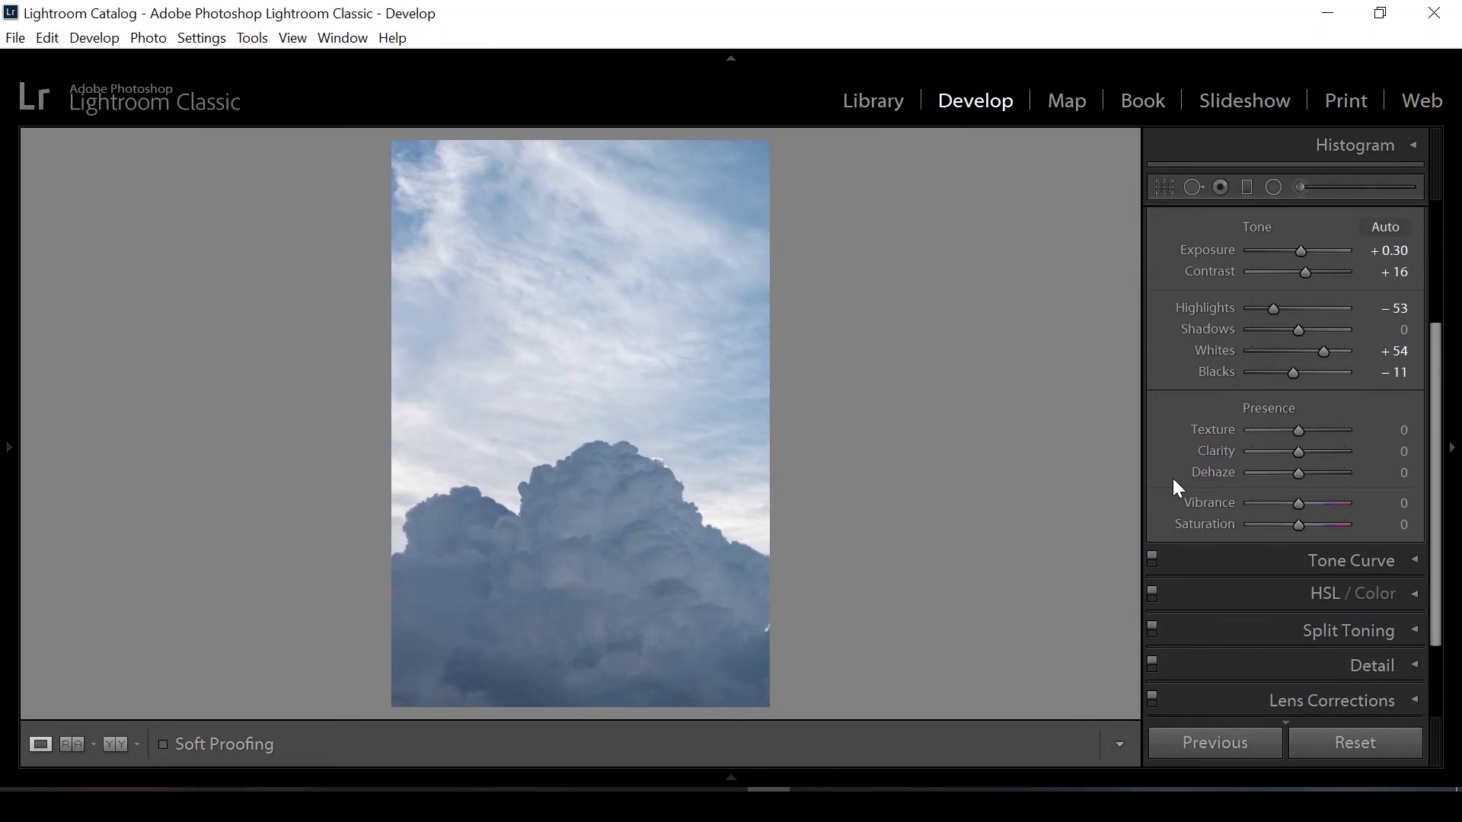
{"action": "scroll", "coordinate": [1173, 478], "scroll_direction": "down", "scroll_amount": 1}
{"action": "scroll", "coordinate": [1173, 477], "scroll_direction": "up", "scroll_amount": 4}
{"action": "left_click", "coordinate": [1386, 218]}
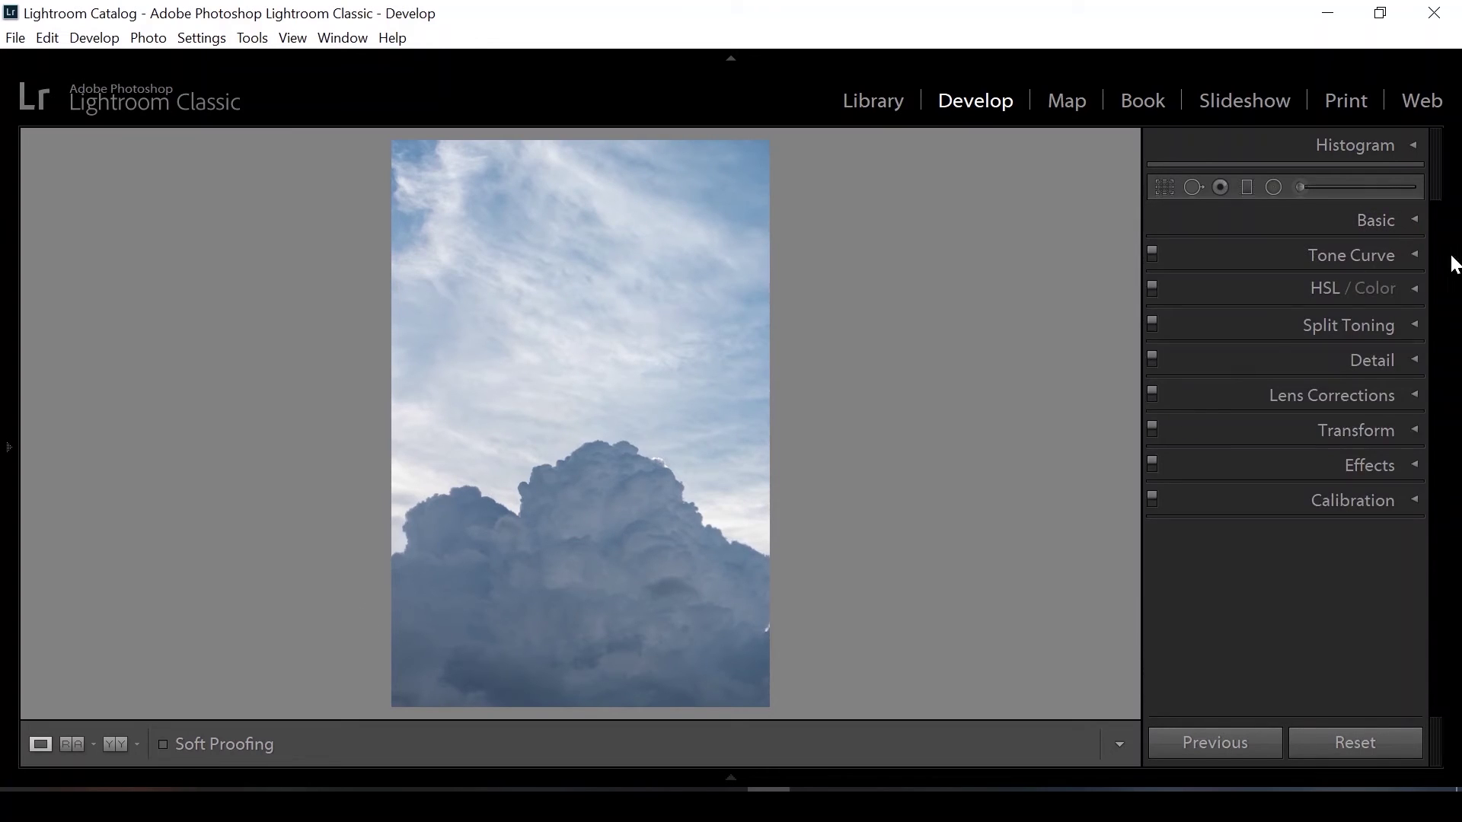
- Set Tone Curve Lights to +24 and Darks to -13, toggling the curve to compare
{"action": "left_click", "coordinate": [1411, 256]}
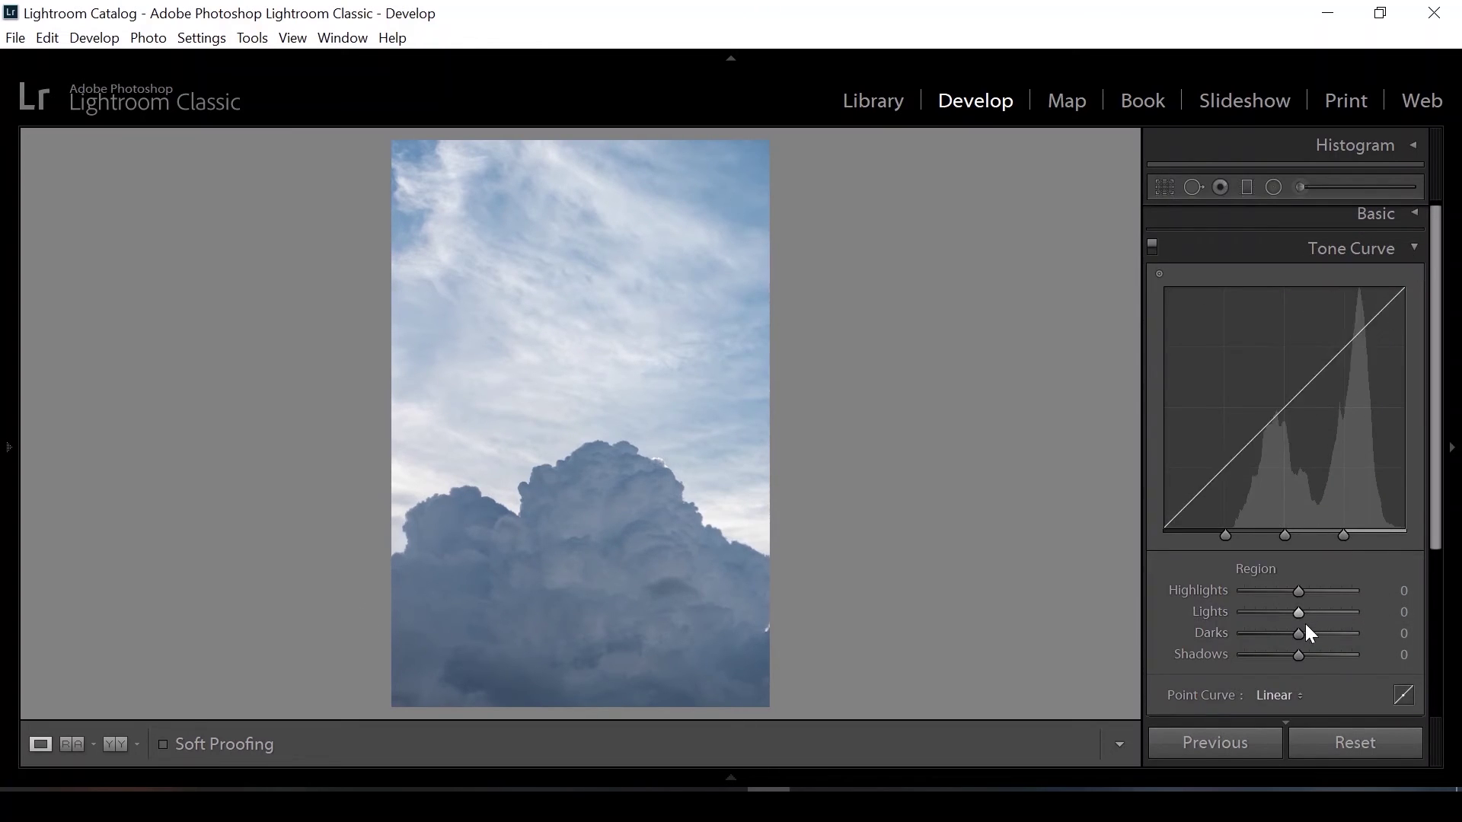
{"action": "left_click_drag", "start_coordinate": [1298, 613], "coordinate": [1310, 614]}
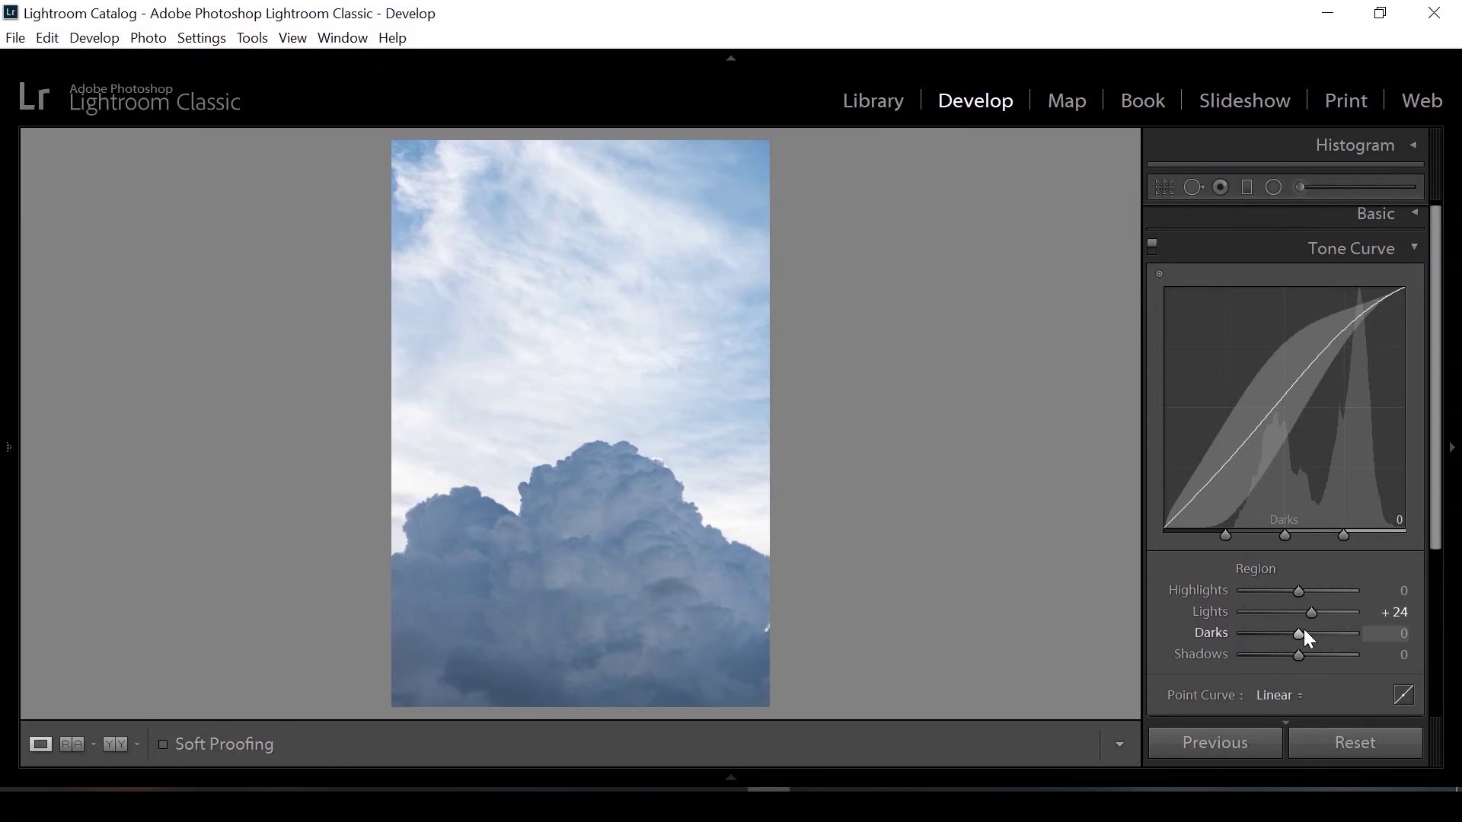
{"action": "left_click_drag", "start_coordinate": [1301, 632], "coordinate": [1293, 632]}
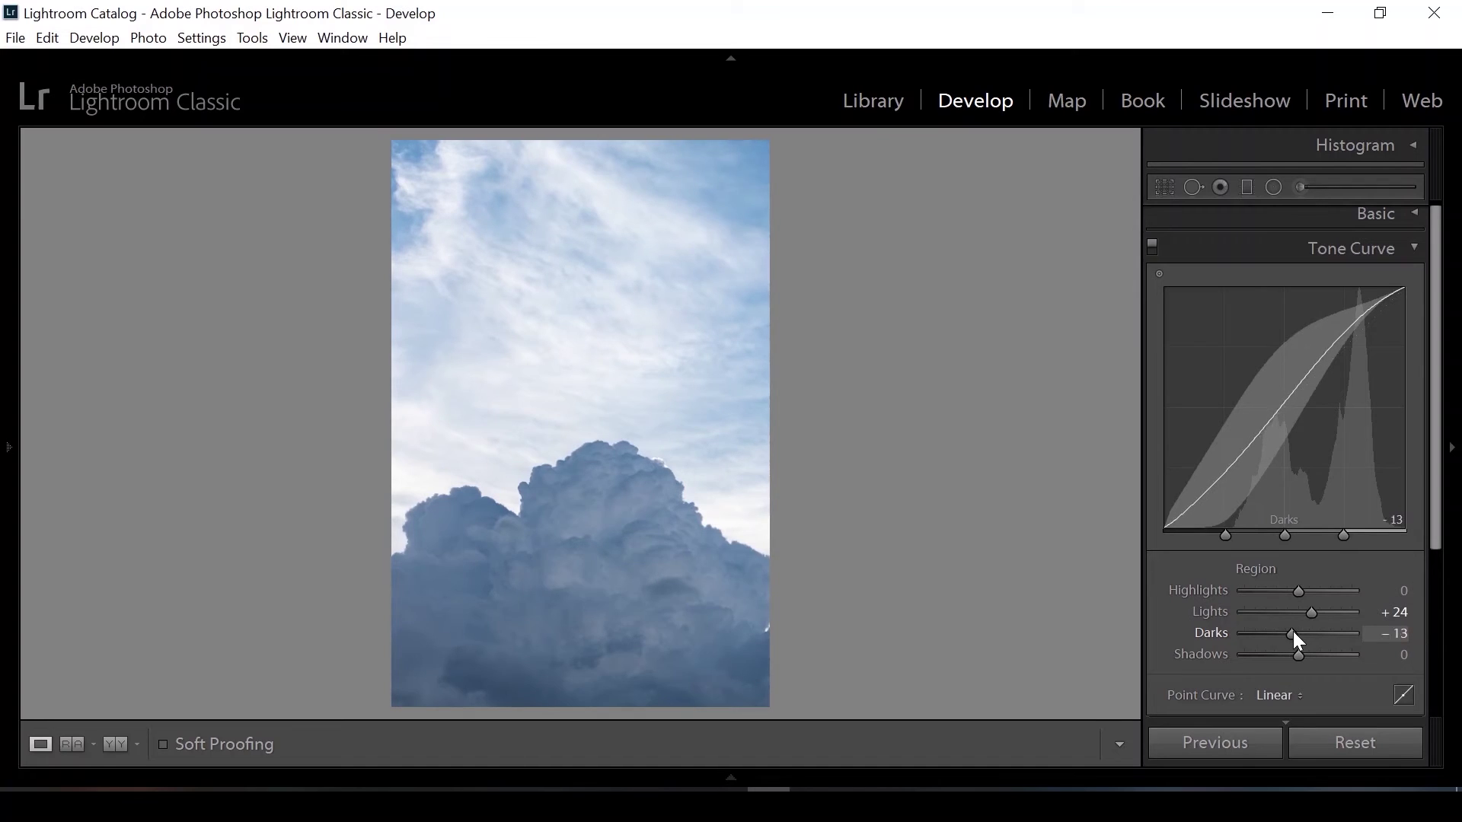
{"action": "left_click", "coordinate": [1152, 248]}
{"action": "left_click", "coordinate": [1152, 249]}
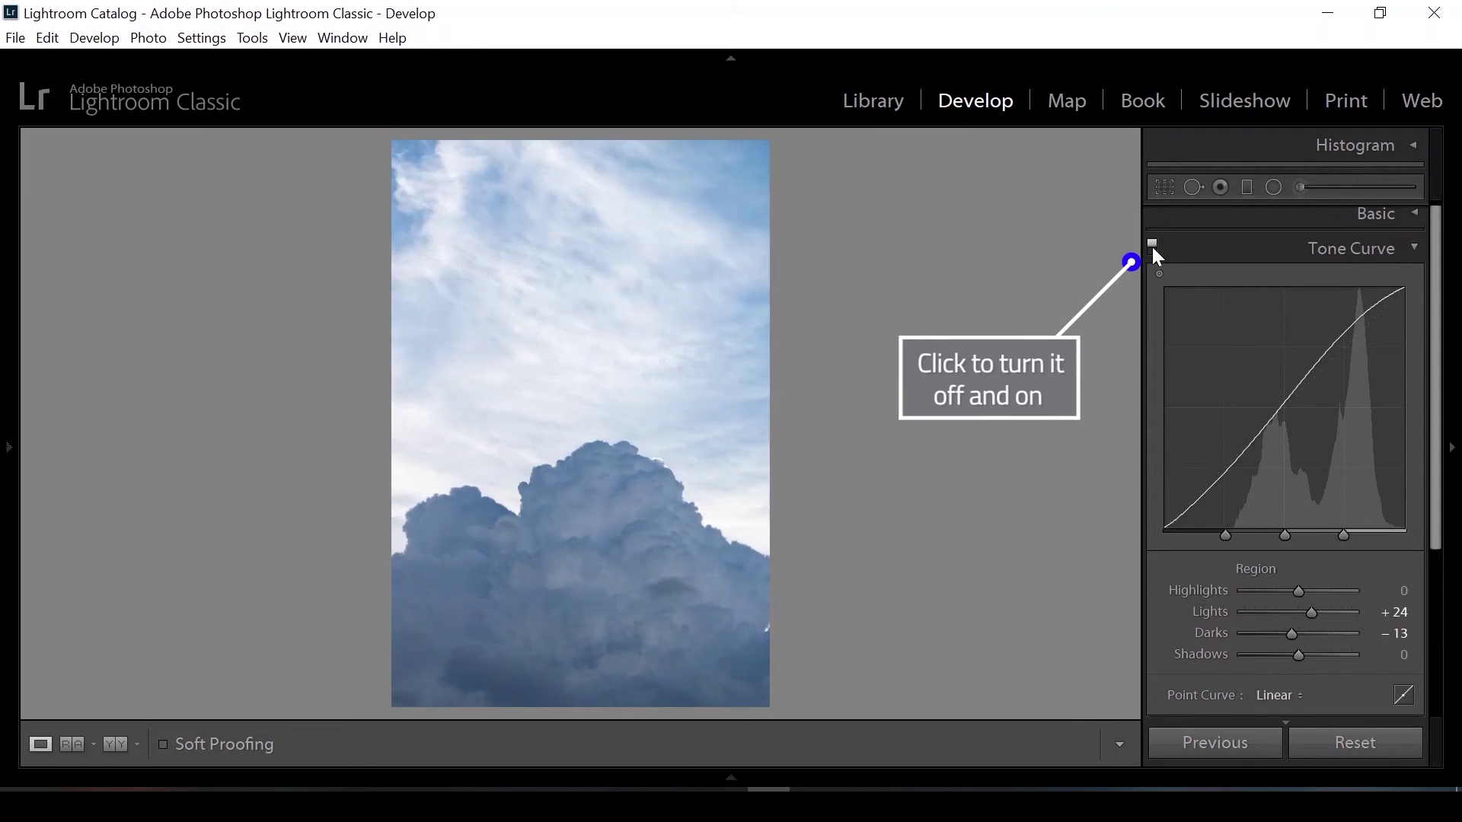
- Collapse Tone Curve and try desaturating the blues in HSL Saturation
{"action": "left_click", "coordinate": [1409, 251]}
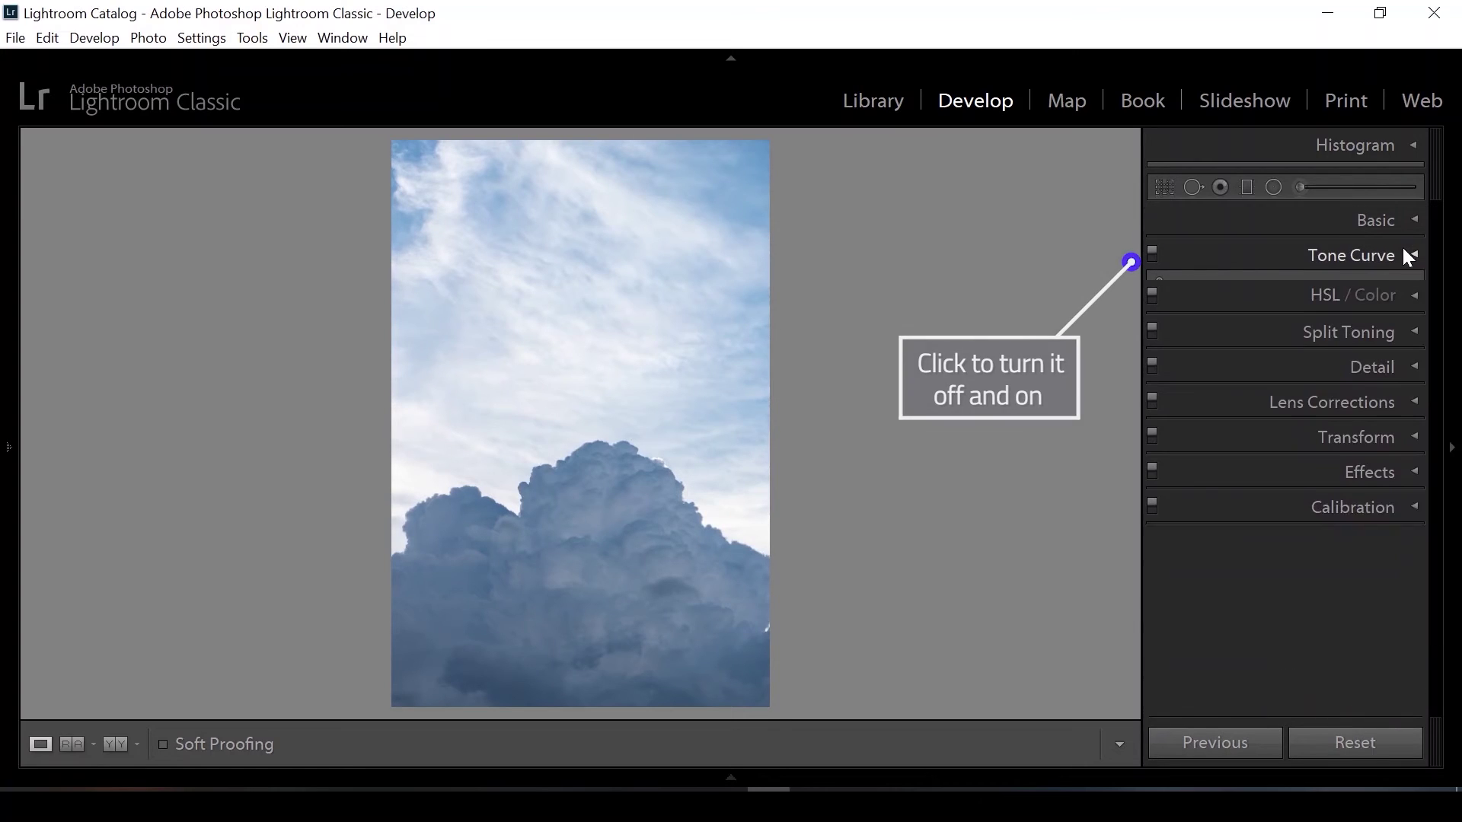
{"action": "left_click", "coordinate": [1418, 291]}
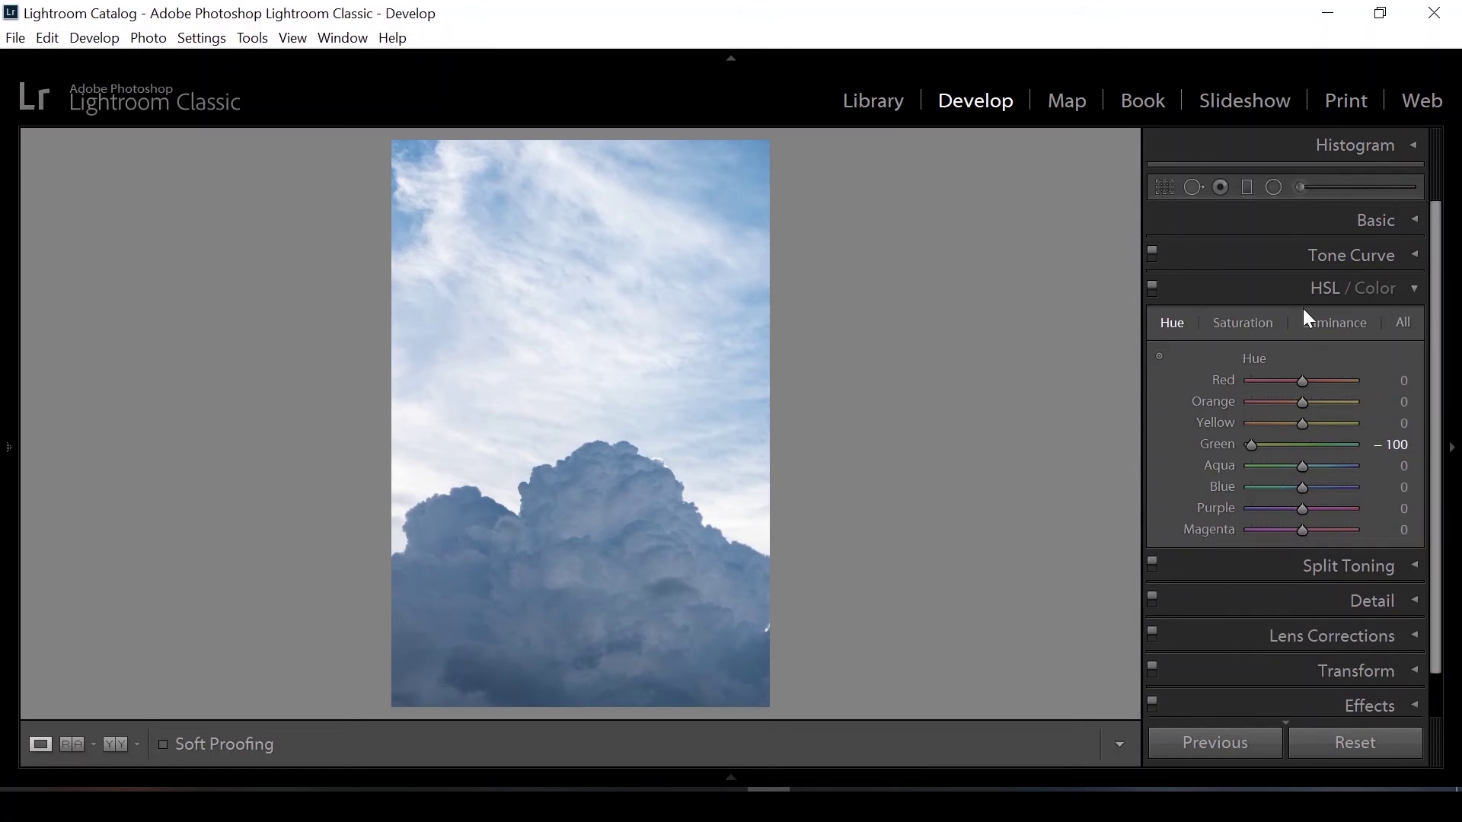
{"action": "left_click", "coordinate": [1253, 319]}
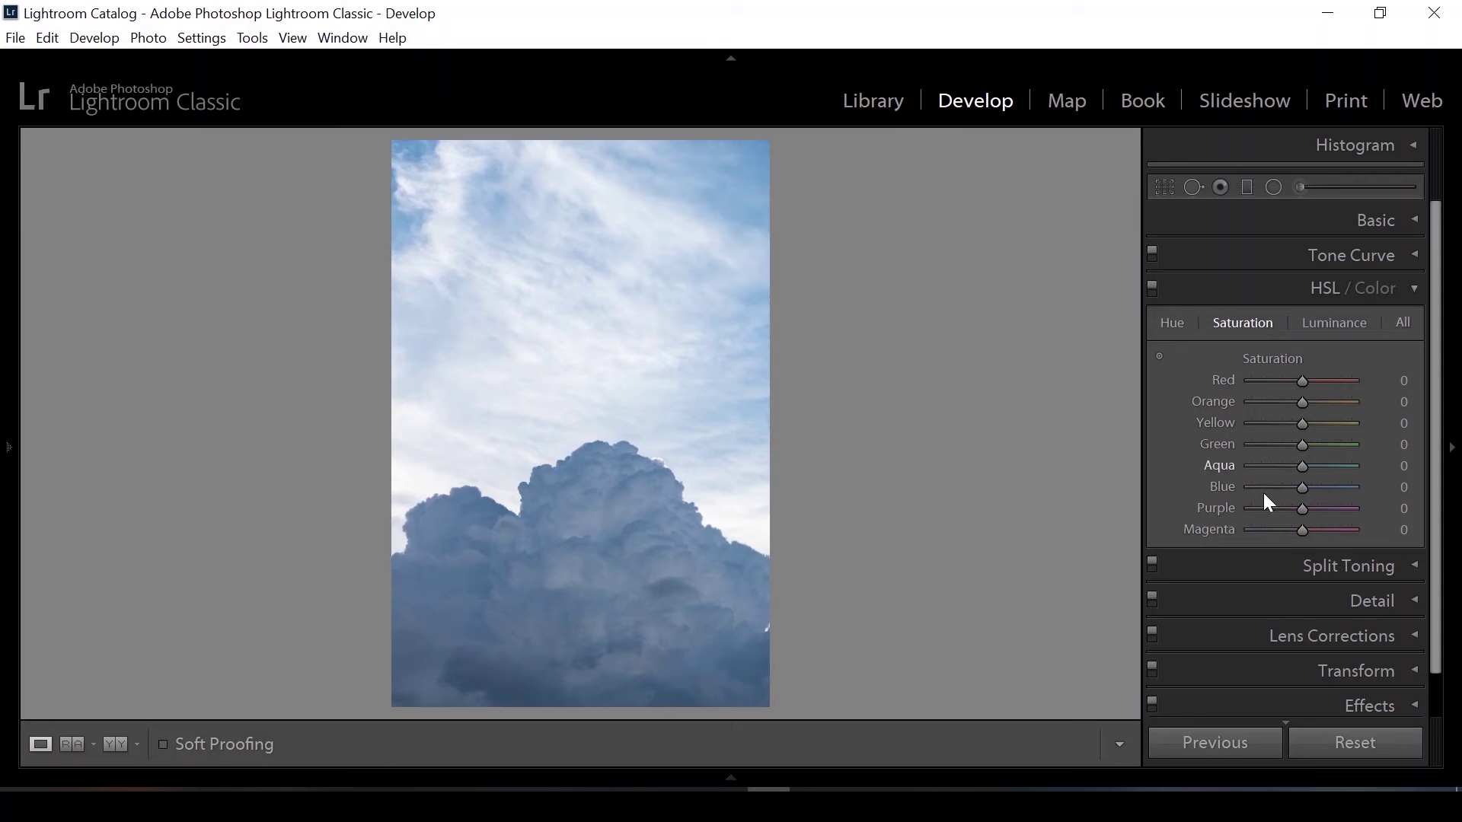
{"action": "left_click_drag", "start_coordinate": [1301, 491], "coordinate": [1295, 501]}
{"action": "left_click_drag", "start_coordinate": [1290, 491], "coordinate": [1288, 491]}
- Darken Blue luminance to -19 and collapse the HSL/Color panel
{"action": "left_click", "coordinate": [1309, 325]}
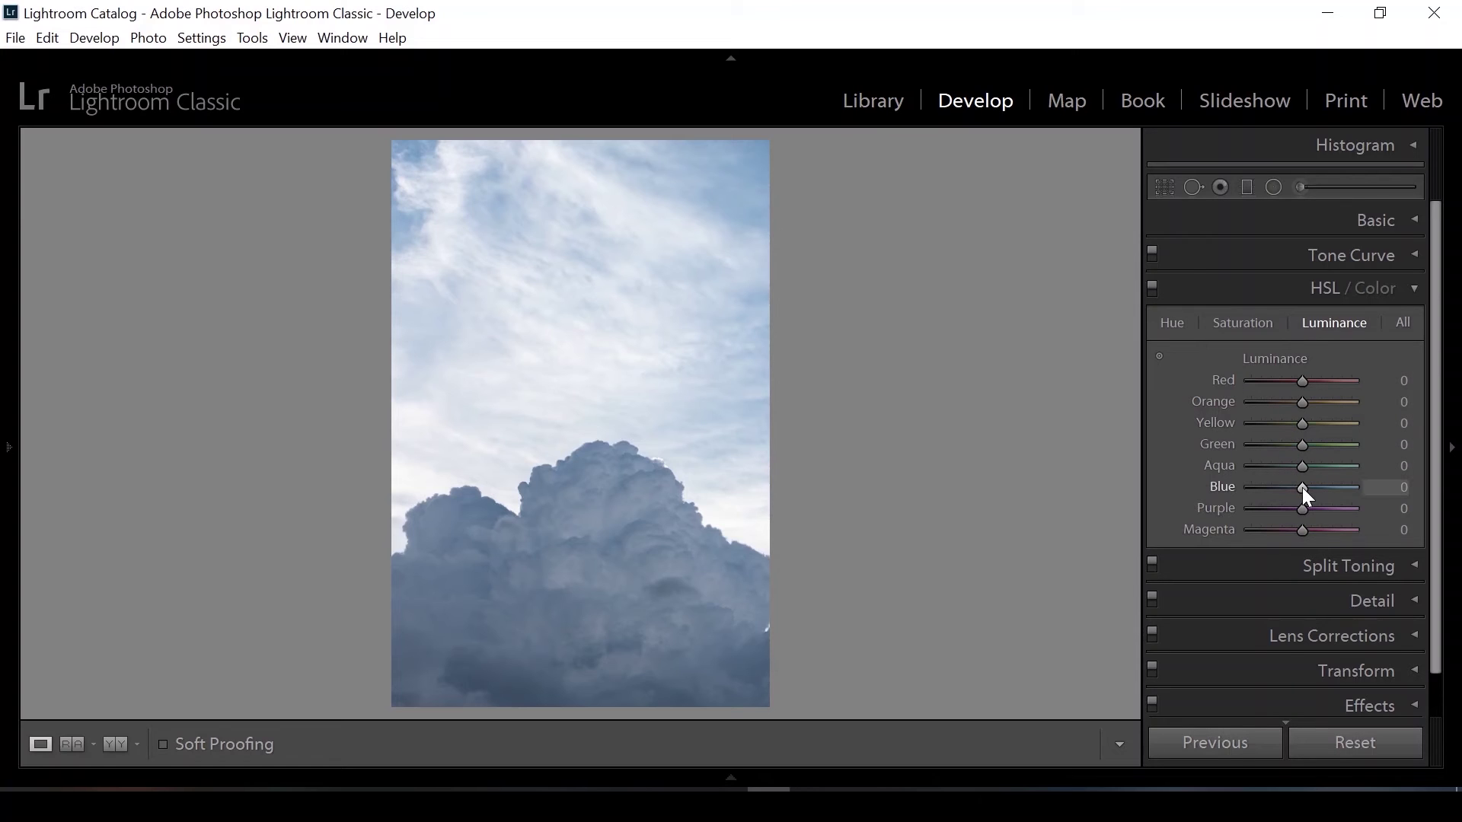
{"action": "left_click_drag", "start_coordinate": [1301, 487], "coordinate": [1296, 494]}
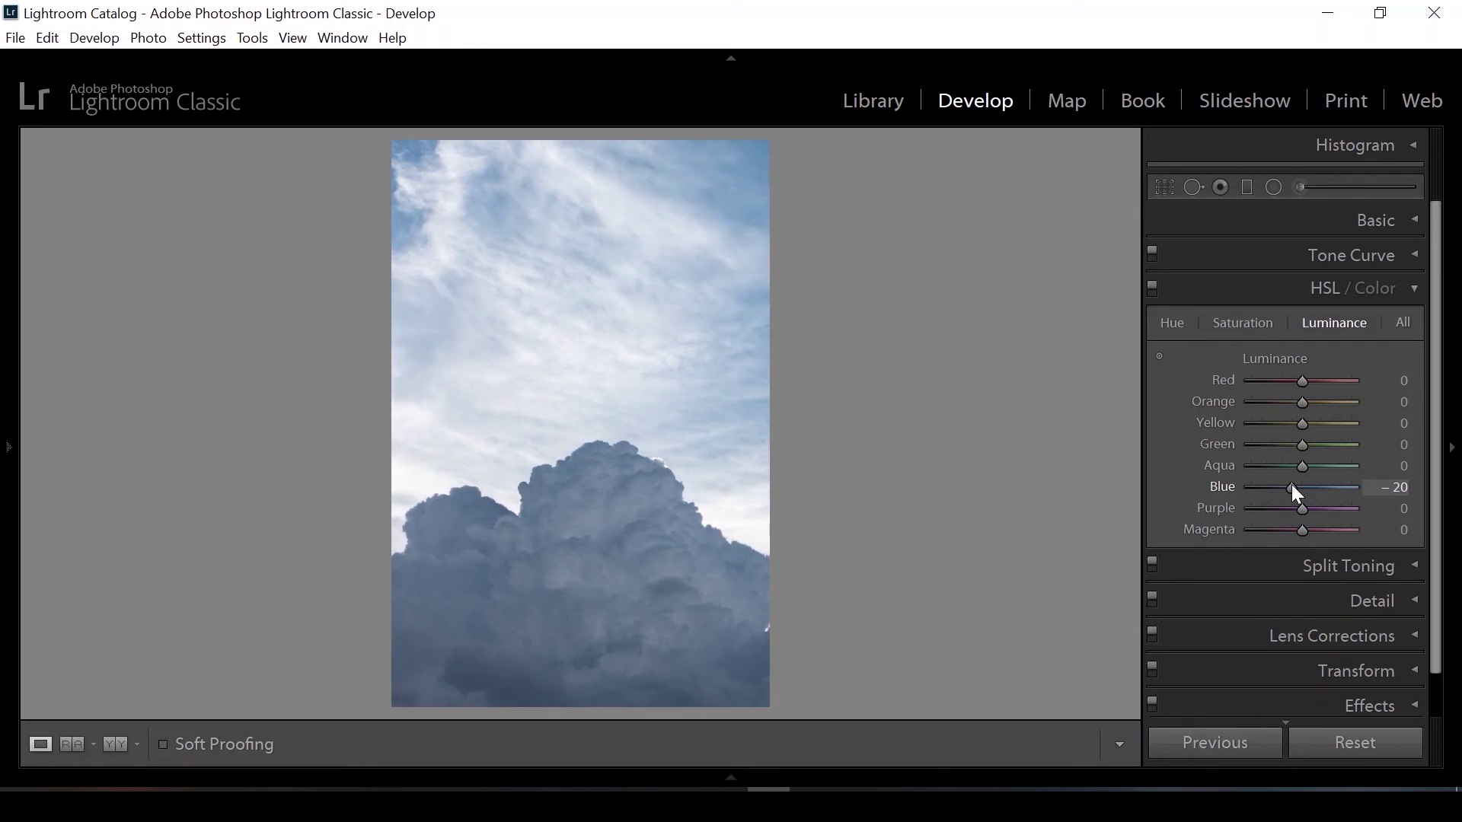
{"action": "left_click_drag", "start_coordinate": [1292, 487], "coordinate": [1292, 487]}
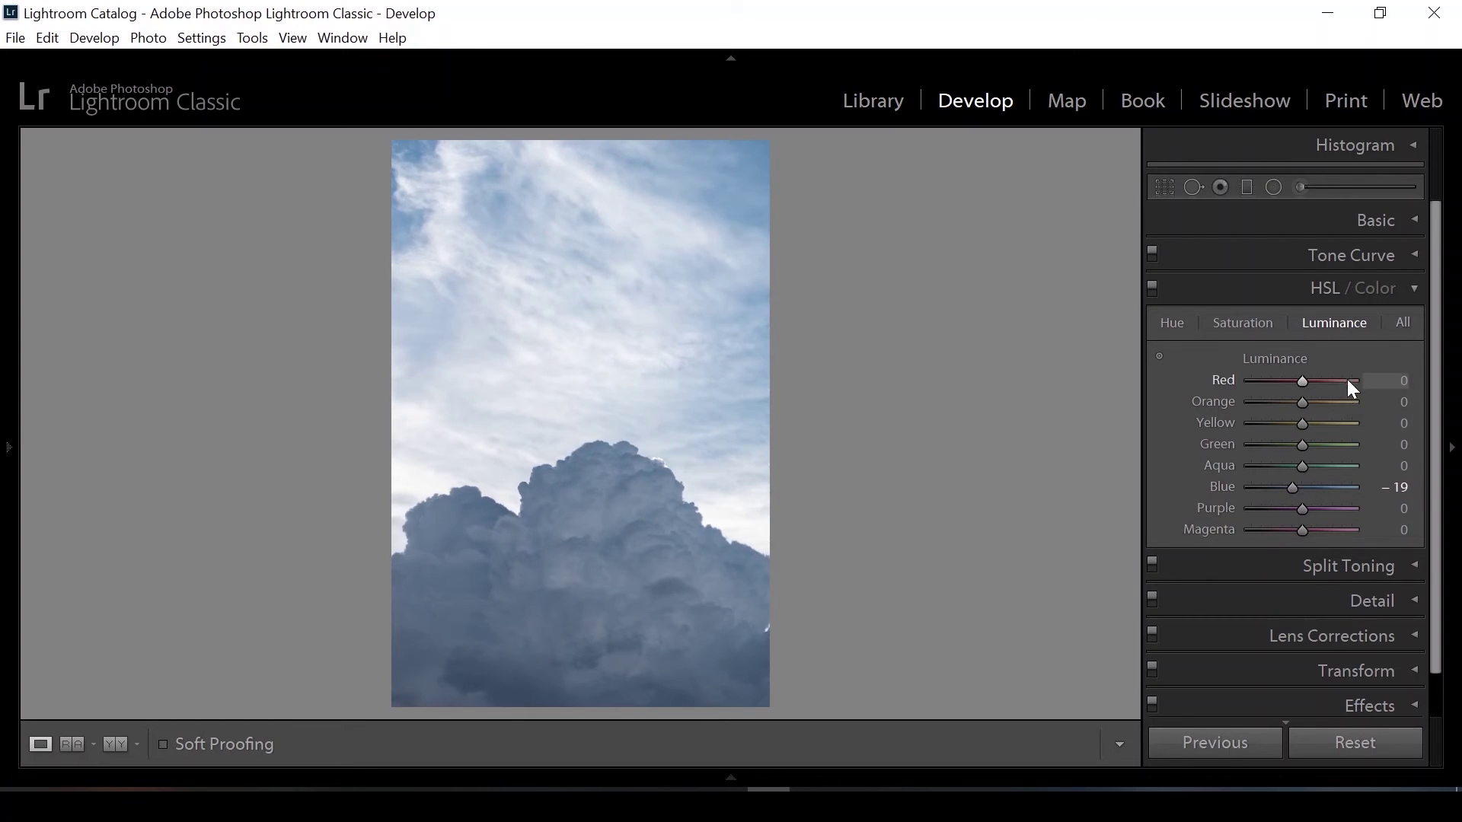
{"action": "left_click", "coordinate": [1414, 295]}
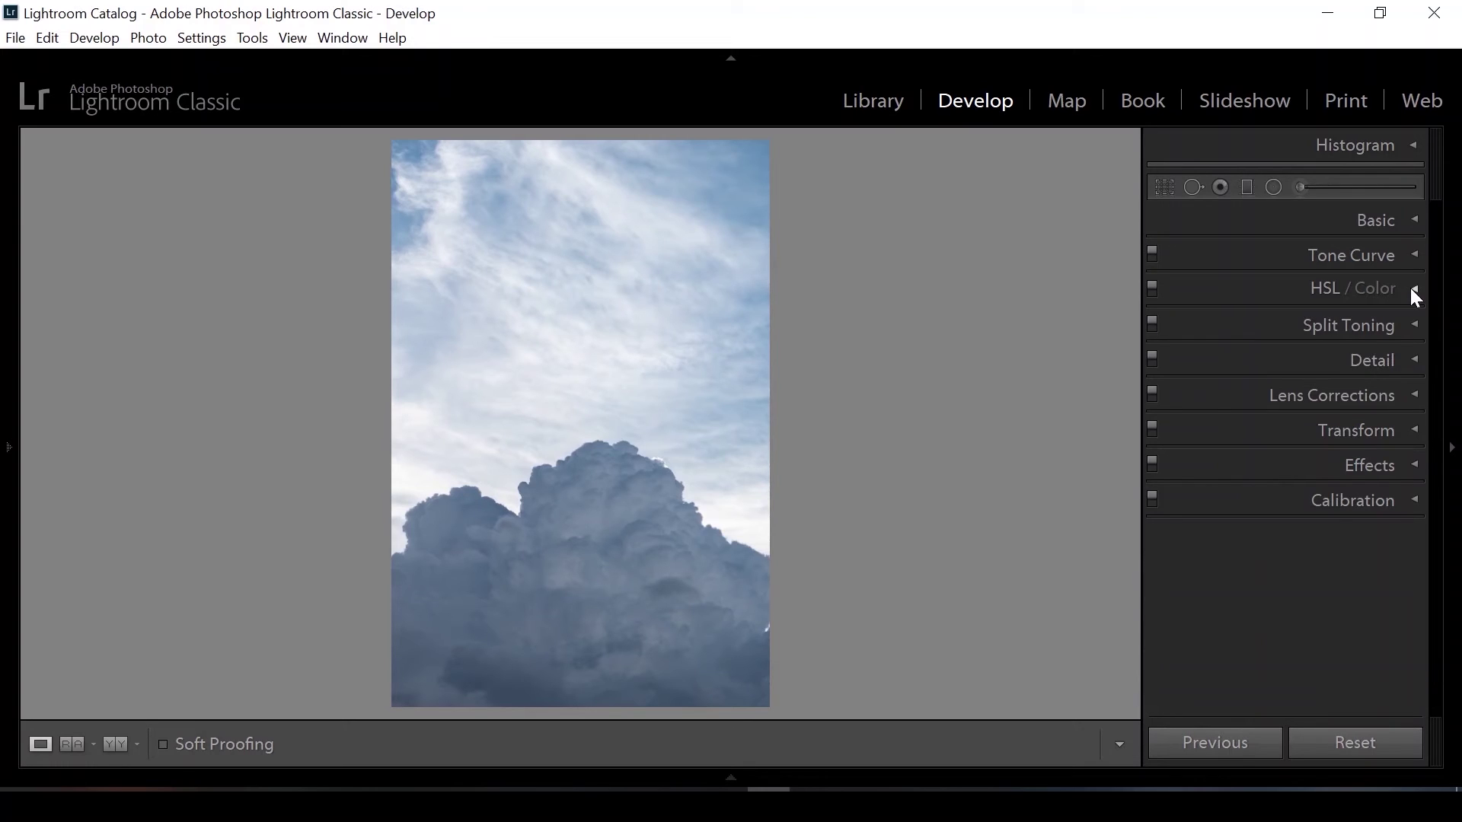
- Set sharpening Masking to 64 and start raising Radius, inspecting cloud edges at 1:1
{"action": "left_click", "coordinate": [1417, 332]}
{"action": "left_click", "coordinate": [1417, 363]}
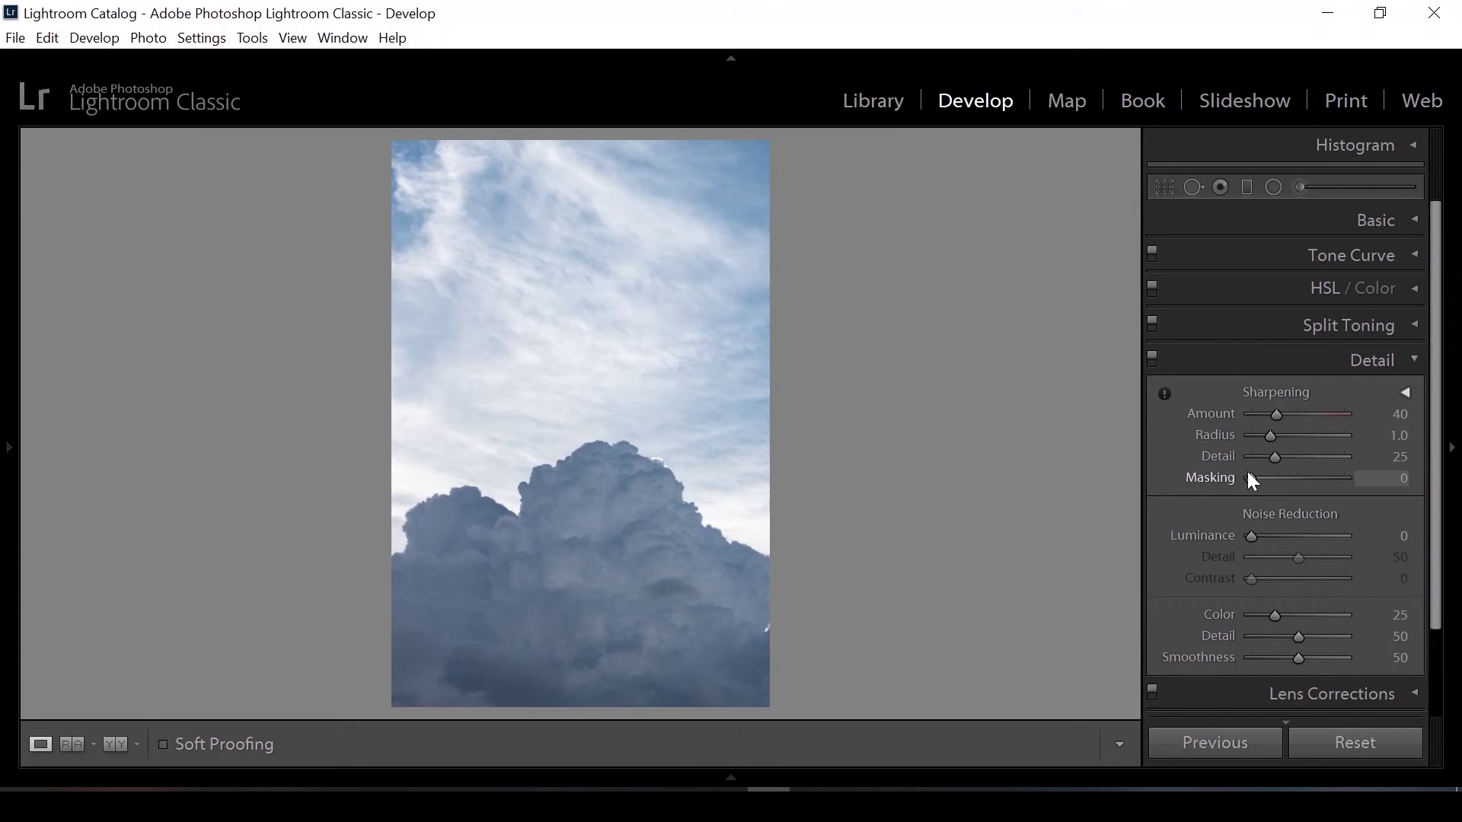
{"action": "left_click_drag", "start_coordinate": [1251, 482], "coordinate": [1314, 483]}
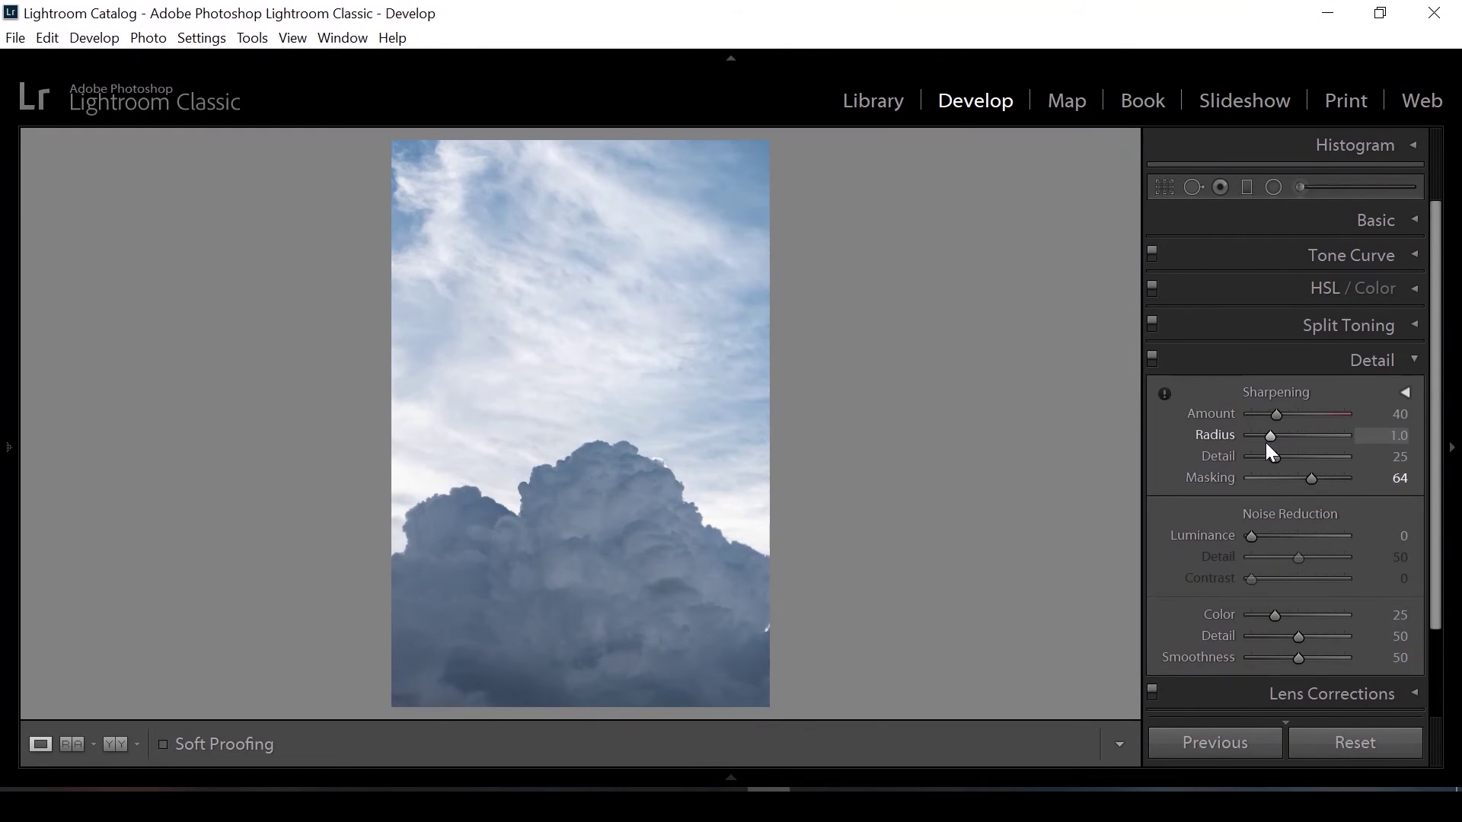
{"action": "left_click_drag", "start_coordinate": [1270, 436], "coordinate": [1277, 436]}
{"action": "left_click_drag", "start_coordinate": [657, 479], "coordinate": [812, 585]}
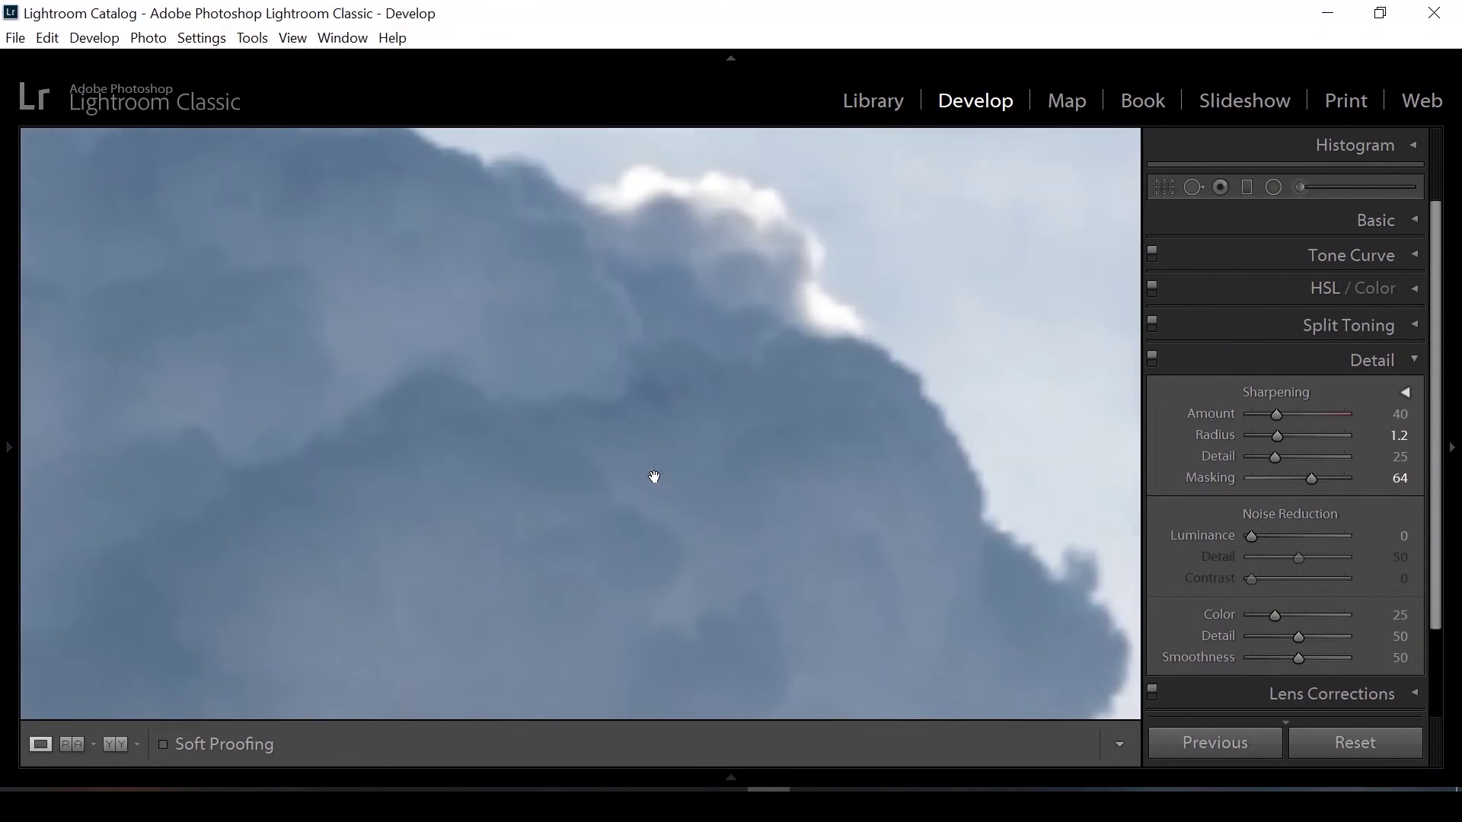
{"action": "left_click_drag", "start_coordinate": [695, 336], "coordinate": [799, 489]}
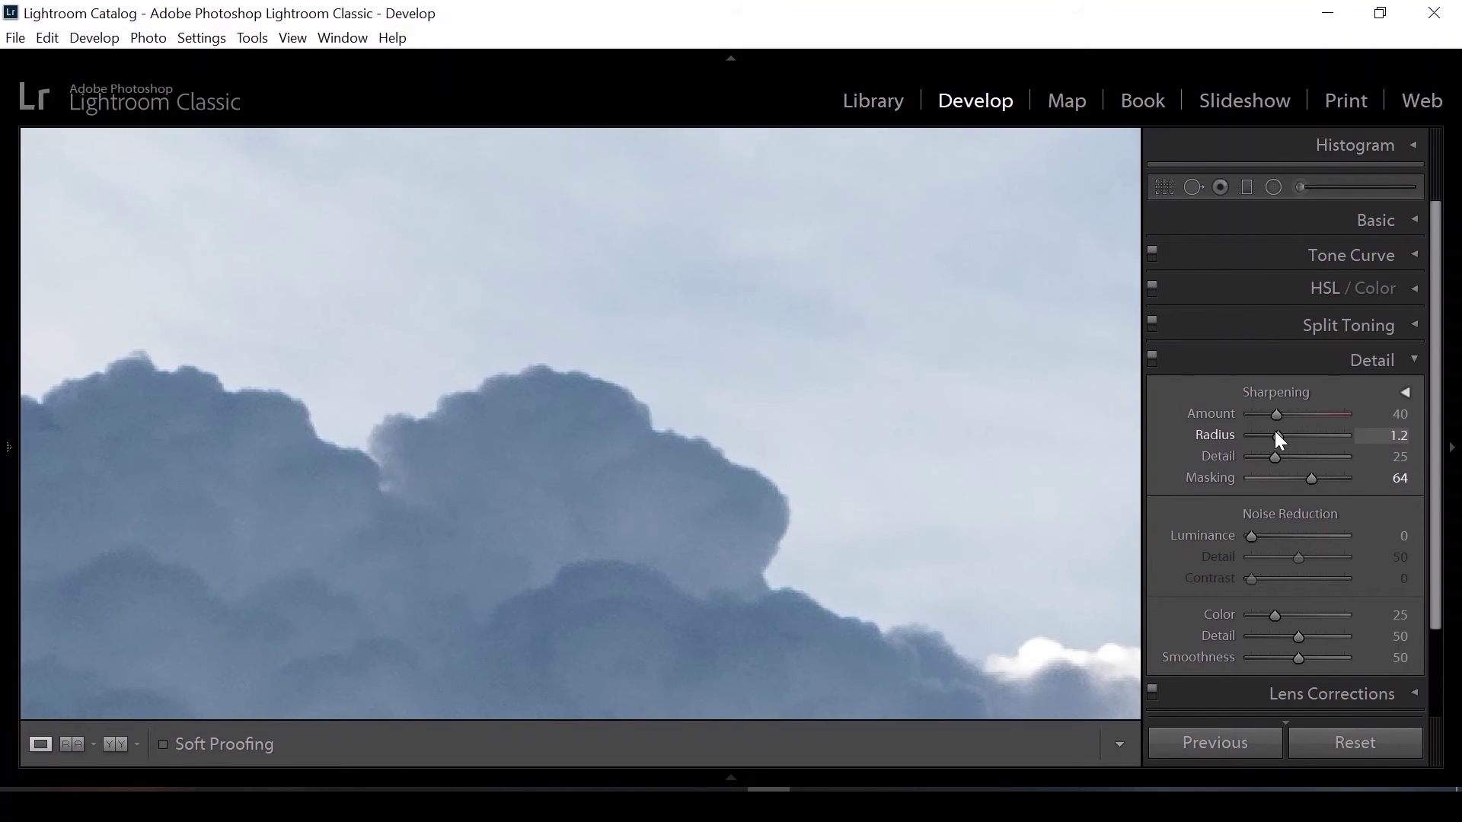
- Set sharpening Radius to 1.6 and Amount to 100, toggling Detail to compare
{"action": "mouse_move", "coordinate": [1278, 436]}
{"action": "left_mouse_down"}
{"action": "mouse_move", "coordinate": [1351, 414]}
{"action": "mouse_move", "coordinate": [1325, 426]}
{"action": "left_mouse_up"}
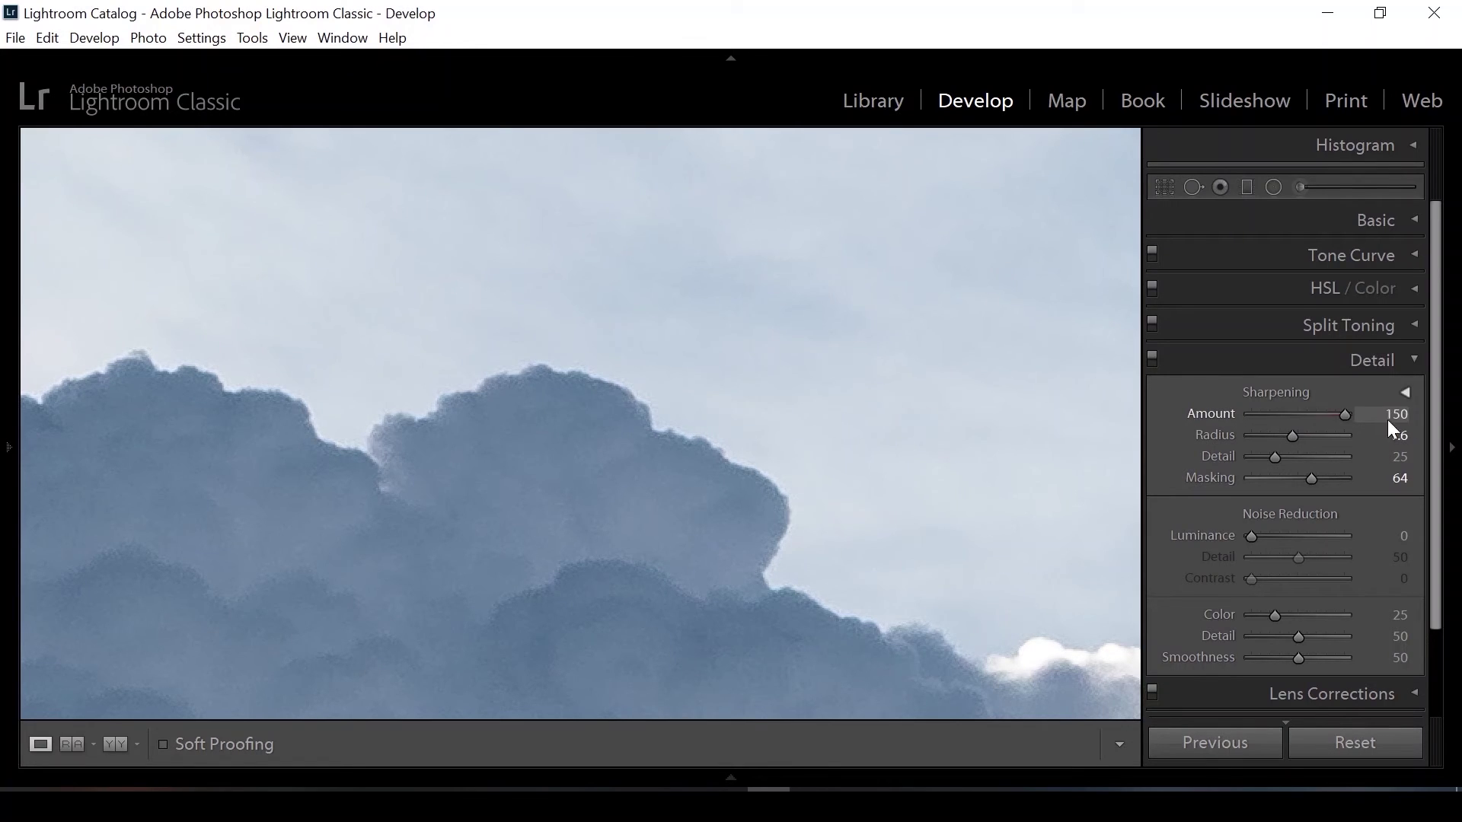
{"action": "left_click_drag", "start_coordinate": [1343, 417], "coordinate": [1319, 431]}
{"action": "left_click", "coordinate": [1153, 361]}
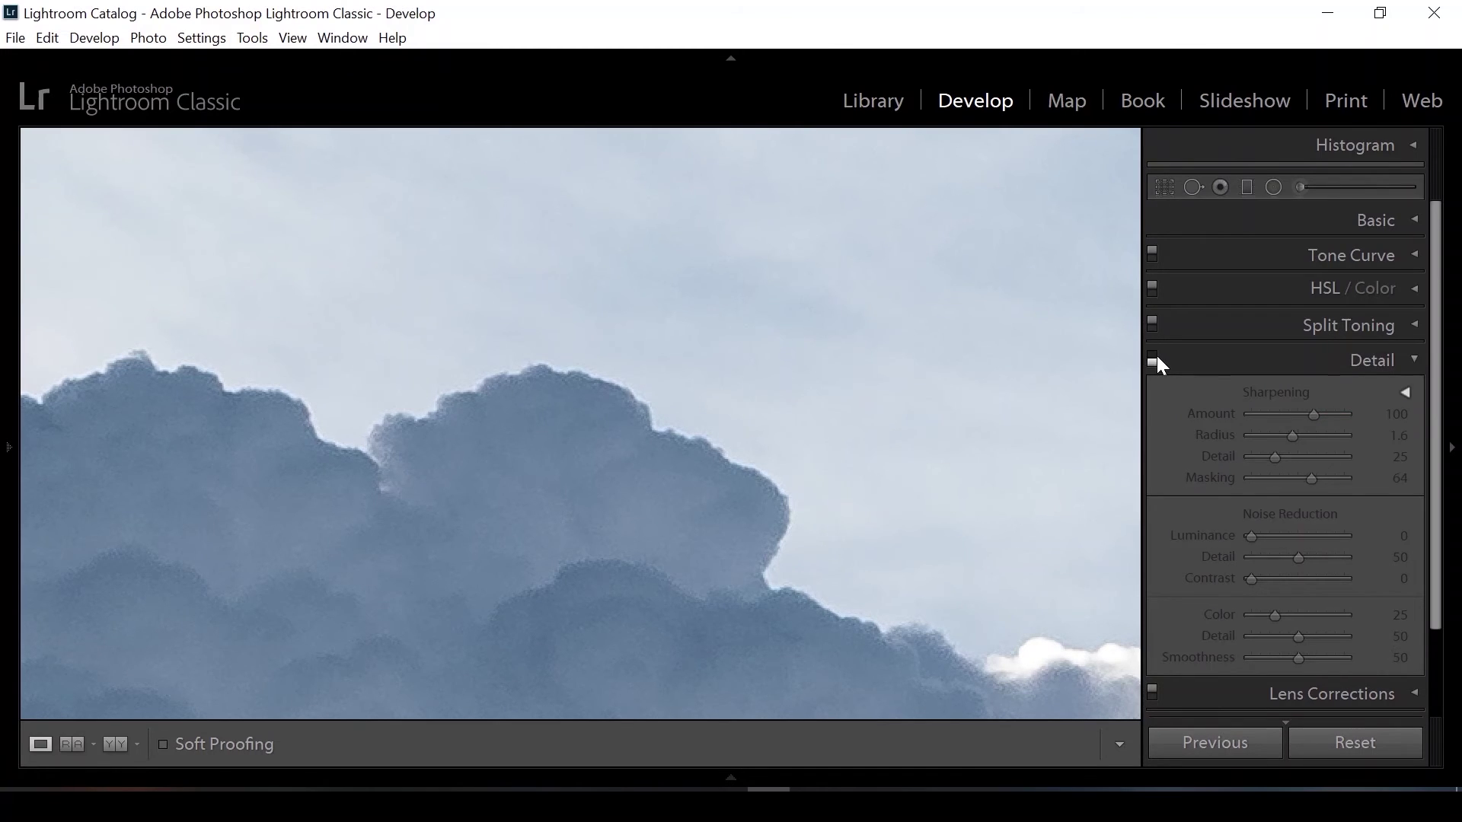
{"action": "left_click", "coordinate": [1158, 357]}
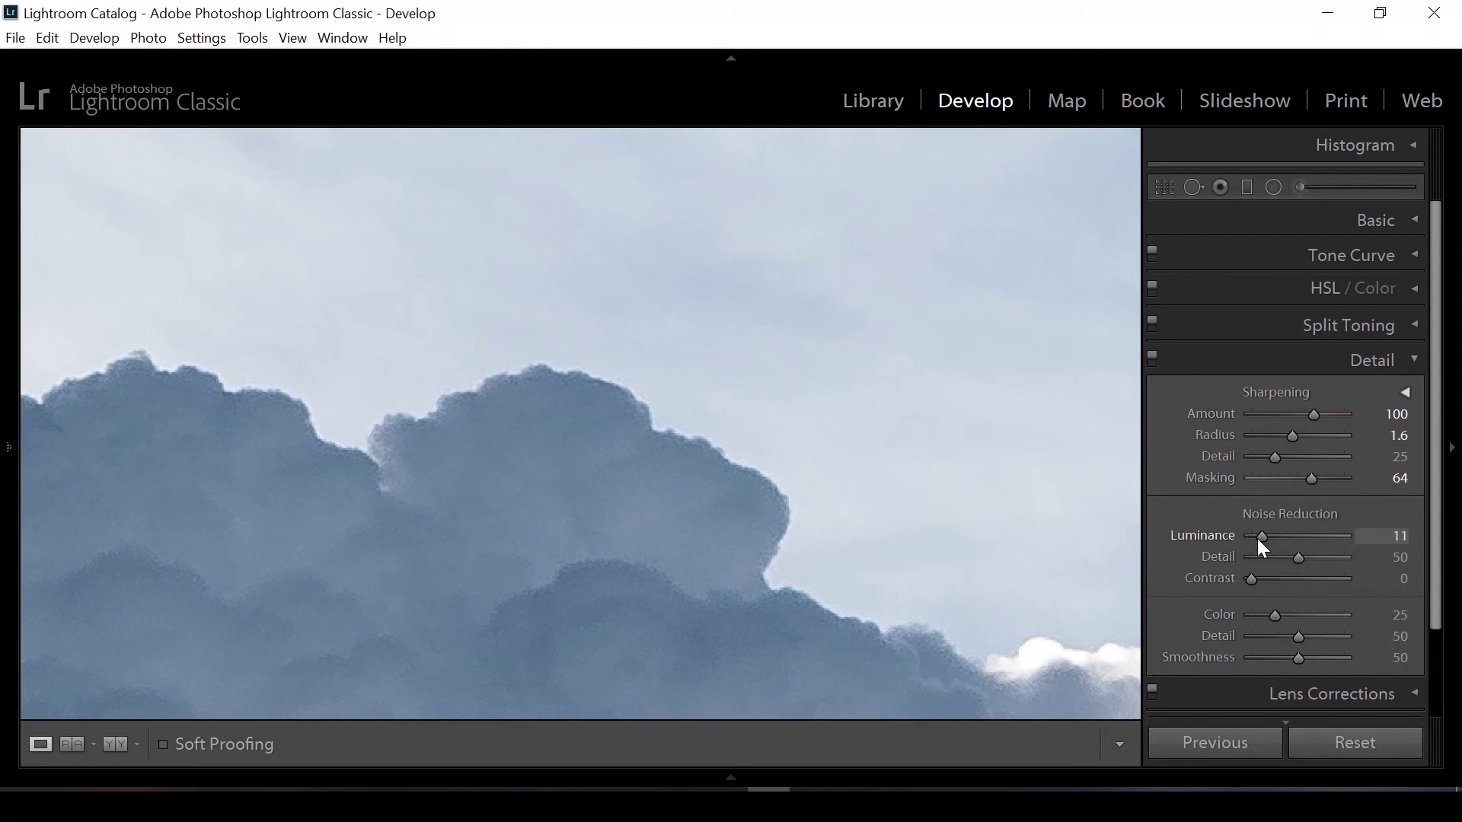
- Raise Luminance noise reduction to 20 and compare with Detail off
{"action": "left_click_drag", "start_coordinate": [1258, 537], "coordinate": [1266, 538]}
{"action": "left_click", "coordinate": [1156, 358]}
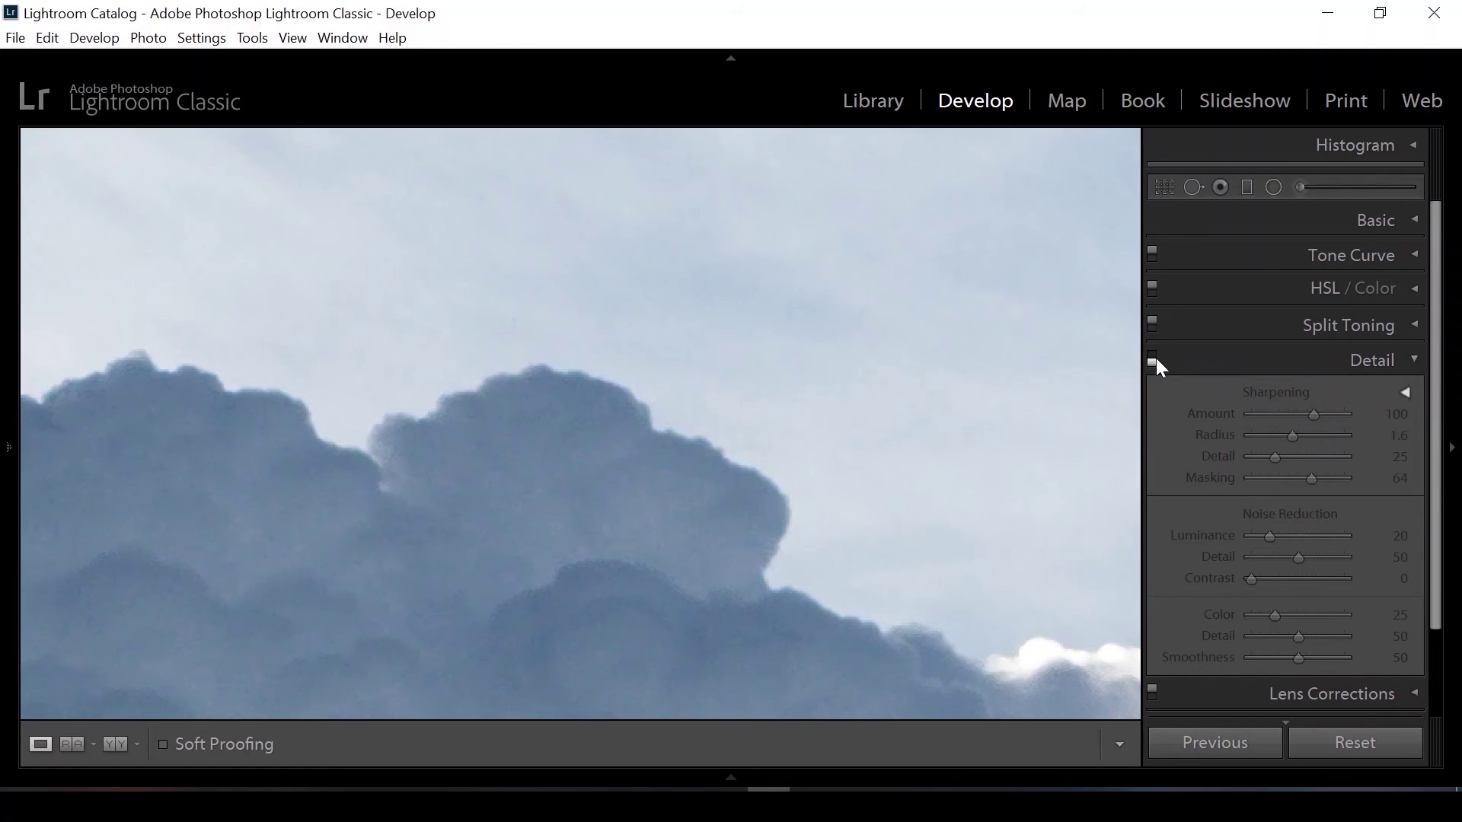
{"action": "left_click", "coordinate": [1156, 358]}
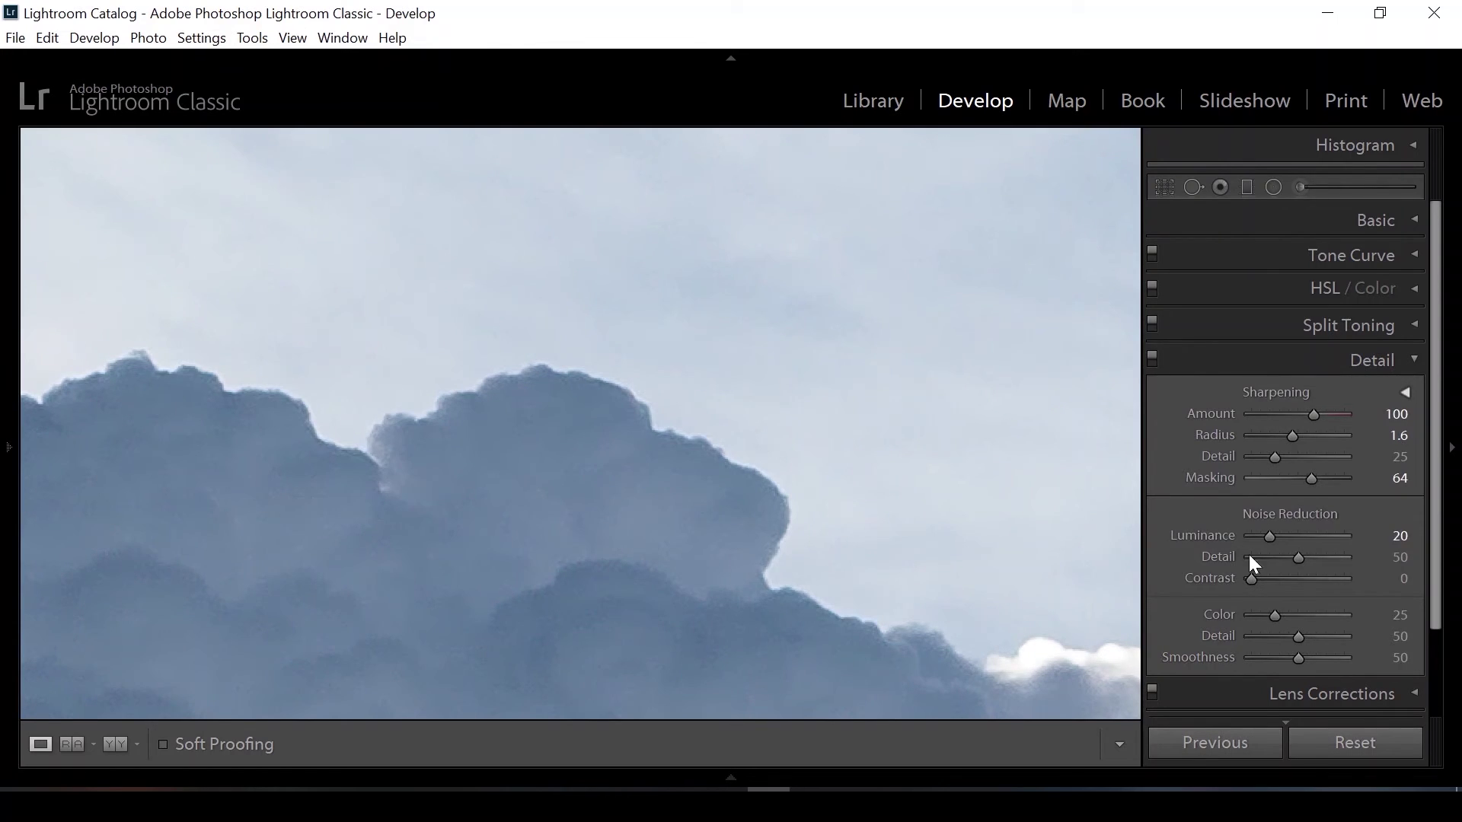
- Set colour noise reduction to 35, Detail 75 and Smoothness 28, comparing before and after
{"action": "left_click_drag", "start_coordinate": [1275, 614], "coordinate": [1322, 638]}
{"action": "left_click", "coordinate": [1153, 362]}
{"action": "left_click", "coordinate": [1152, 363]}
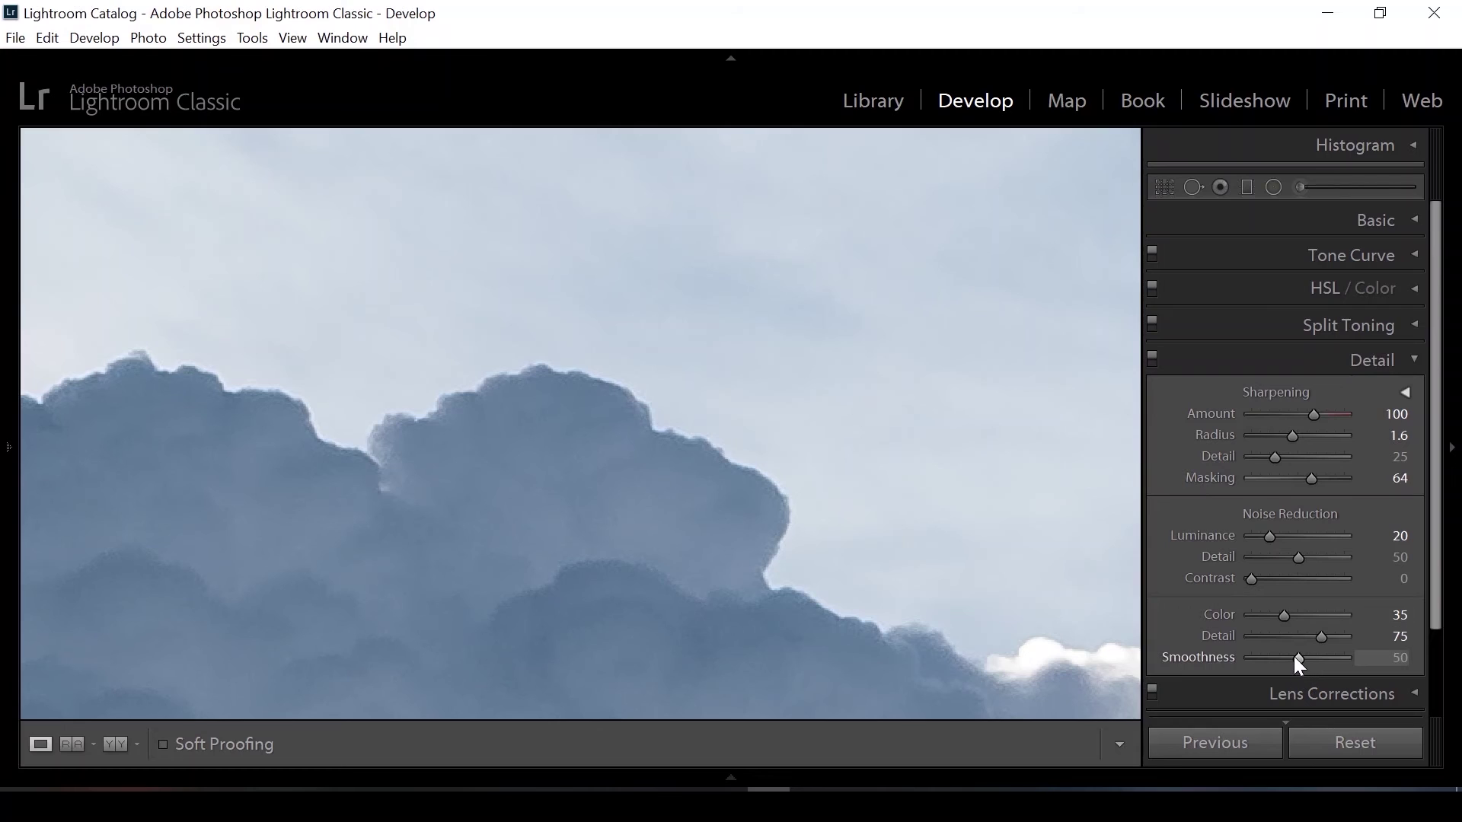
{"action": "left_click_drag", "start_coordinate": [1293, 659], "coordinate": [1273, 657]}
{"action": "left_click", "coordinate": [1152, 358]}
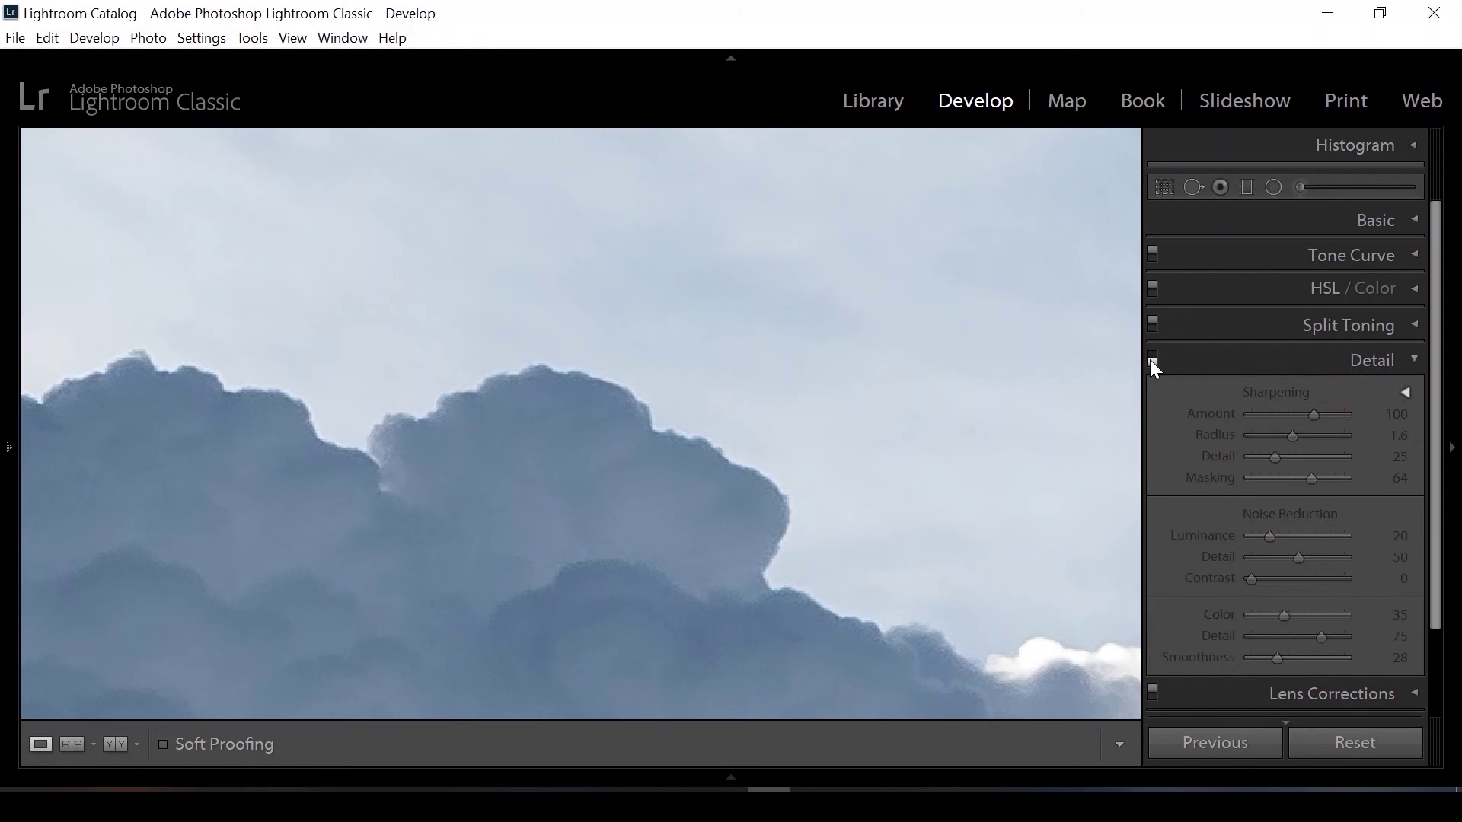
{"action": "left_click", "coordinate": [1152, 358]}
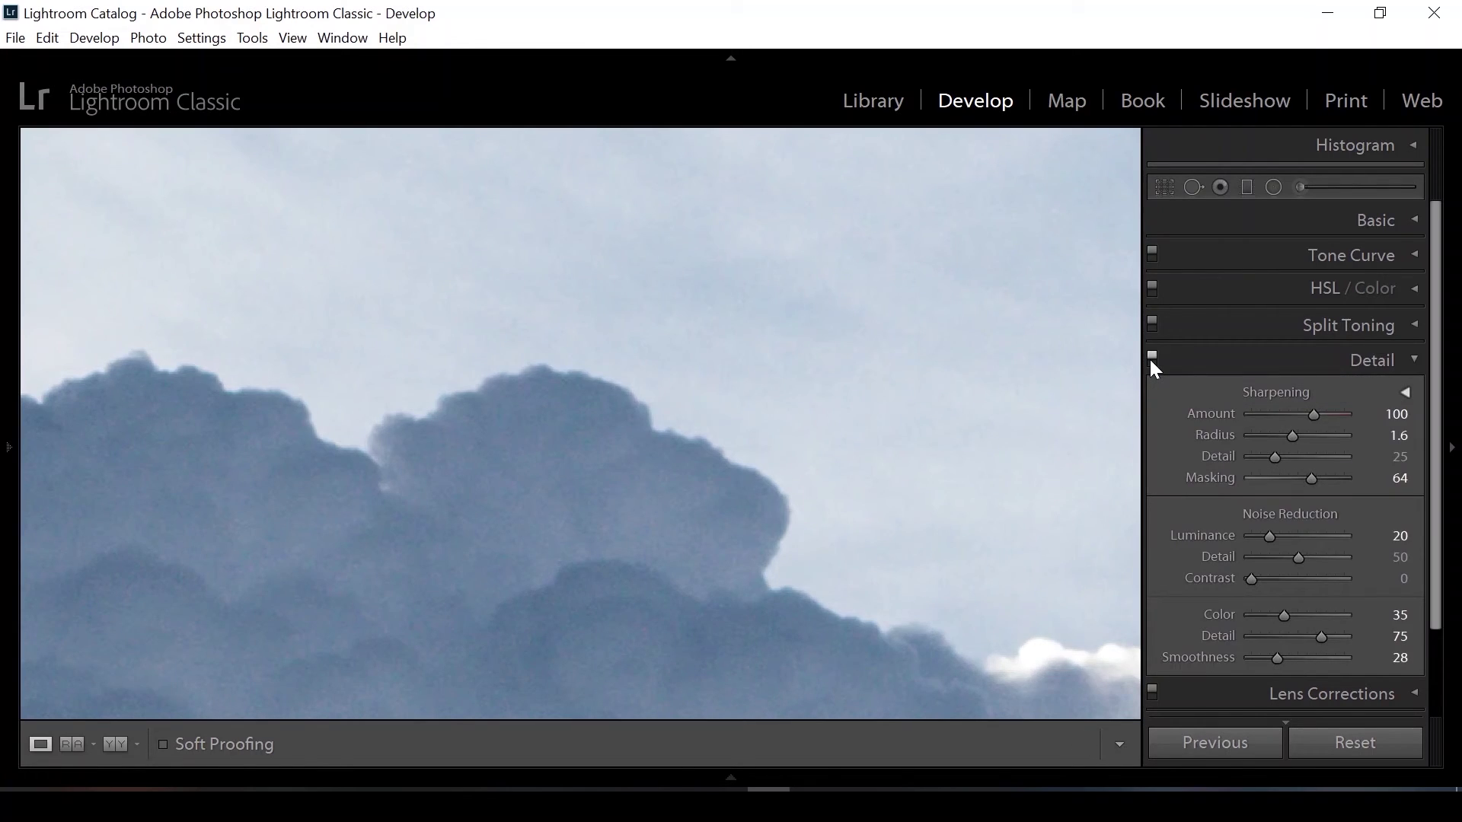
- Enable Remove Chromatic Aberration and set lens Vignetting correction to 200
{"action": "left_click", "coordinate": [1394, 361]}
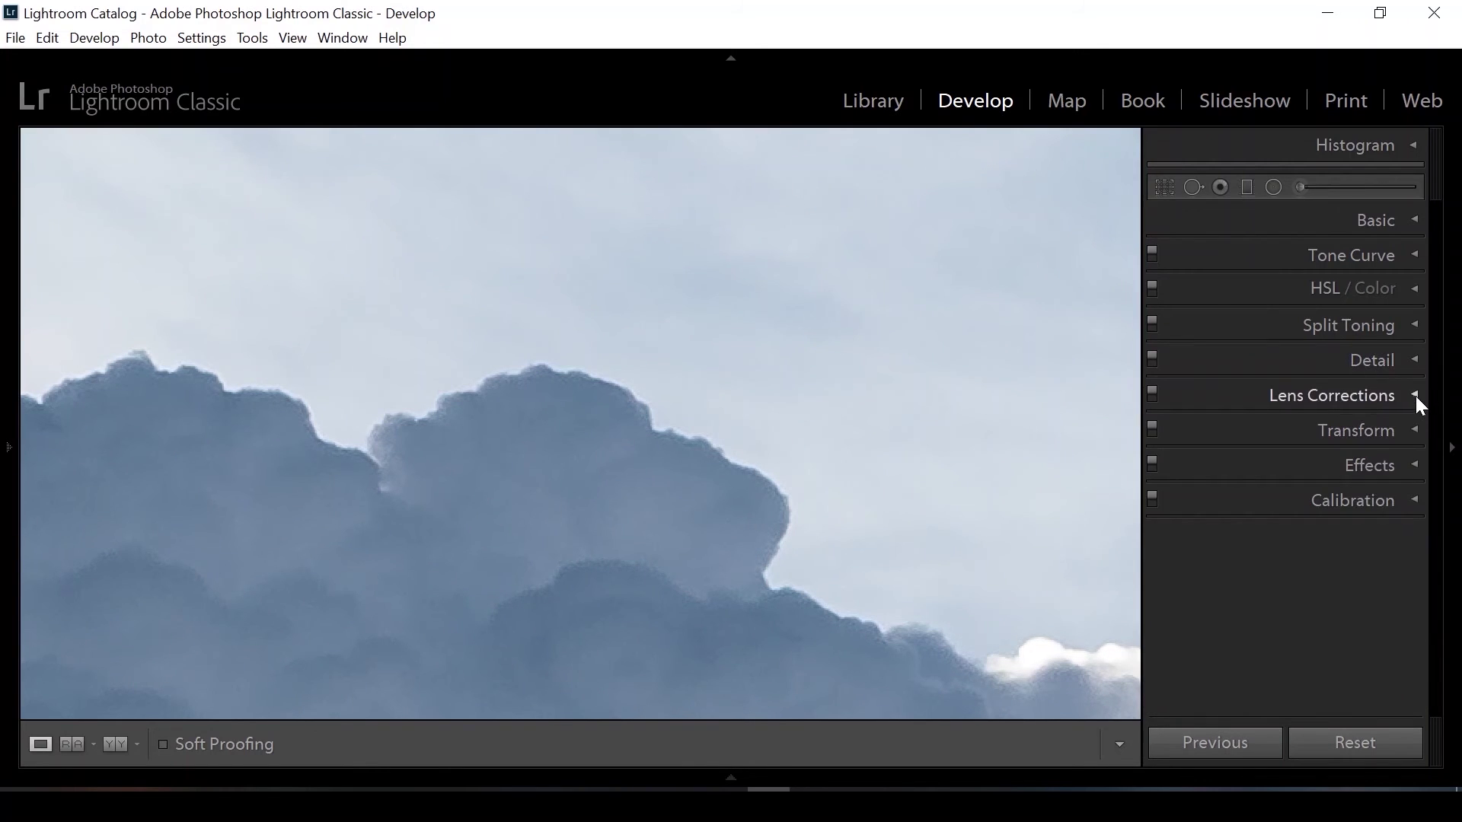
{"action": "left_click", "coordinate": [1415, 396]}
{"action": "left_click", "coordinate": [1165, 395]}
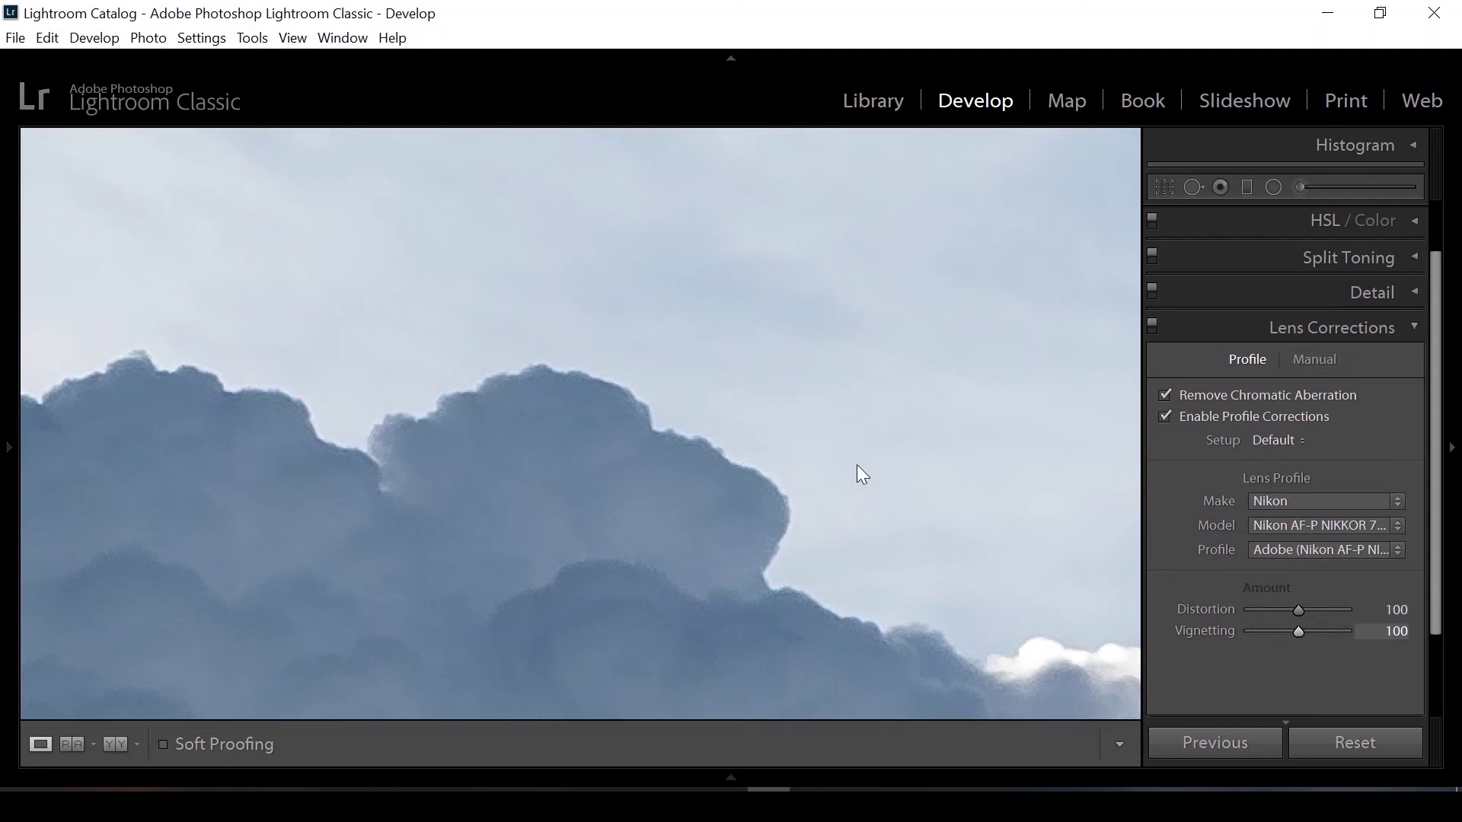
{"action": "left_click", "coordinate": [680, 371]}
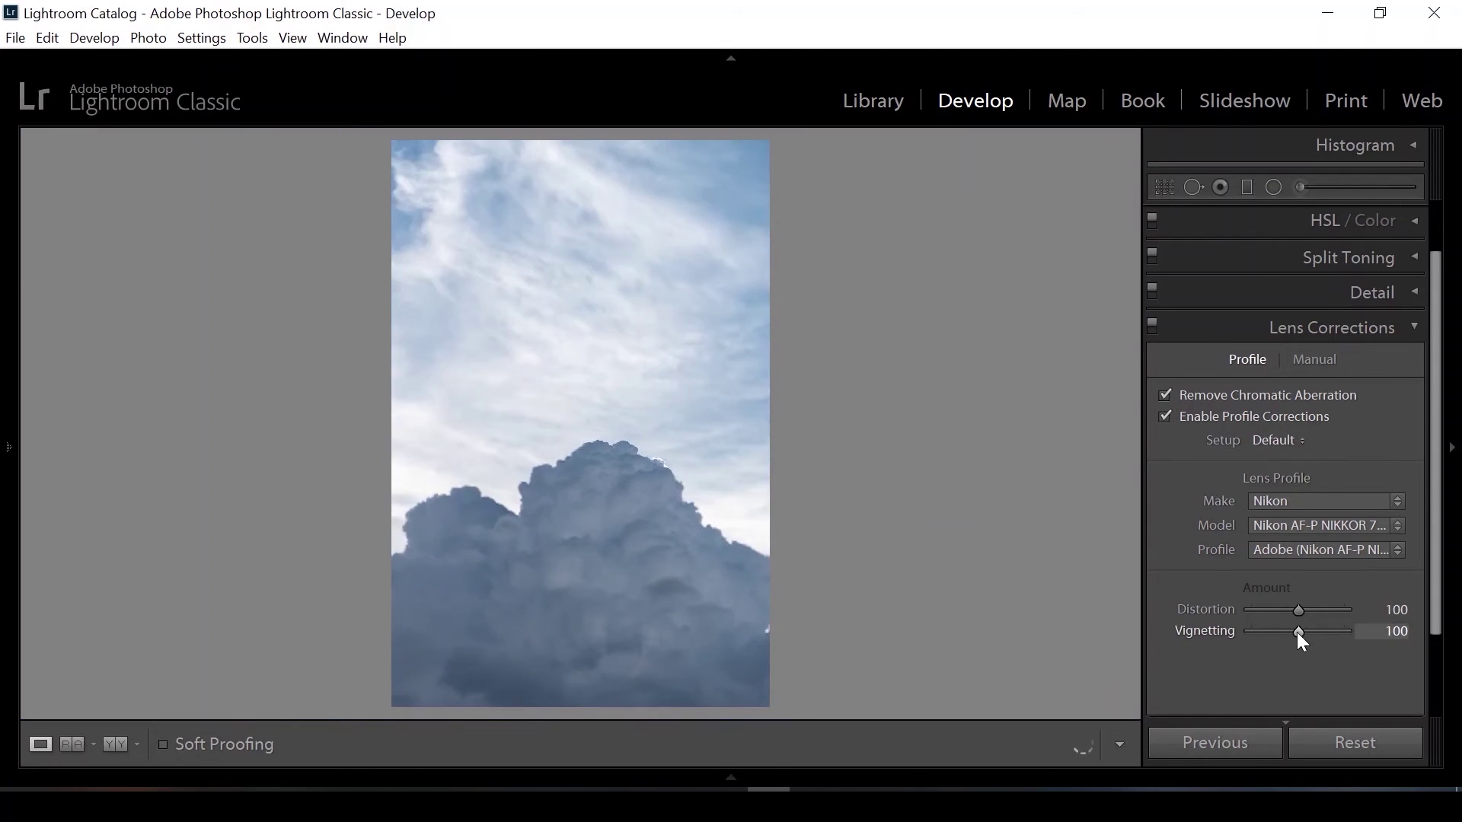
{"action": "left_click_drag", "start_coordinate": [1300, 632], "coordinate": [1396, 636]}
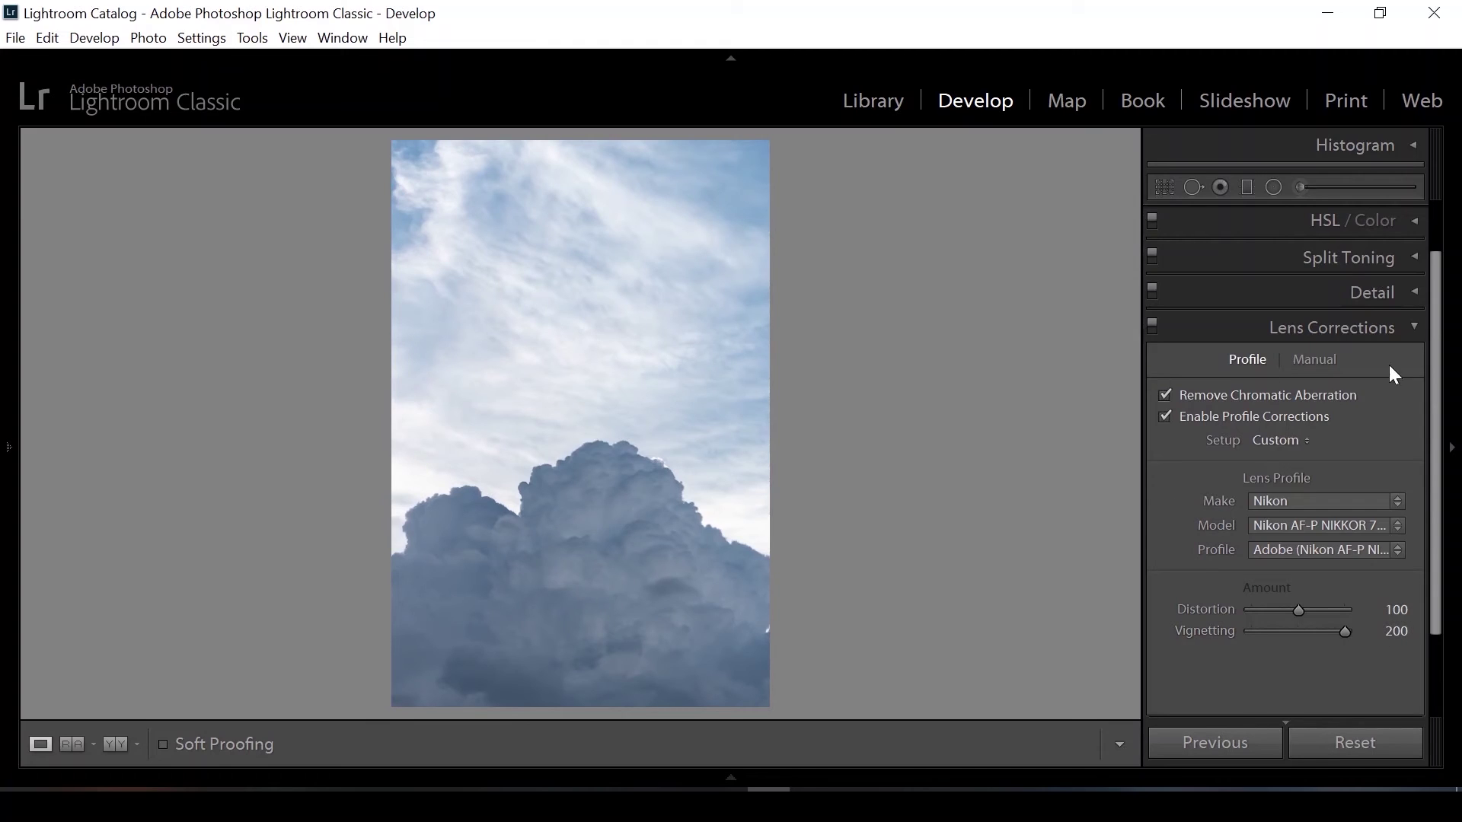
{"action": "left_click", "coordinate": [1414, 328]}
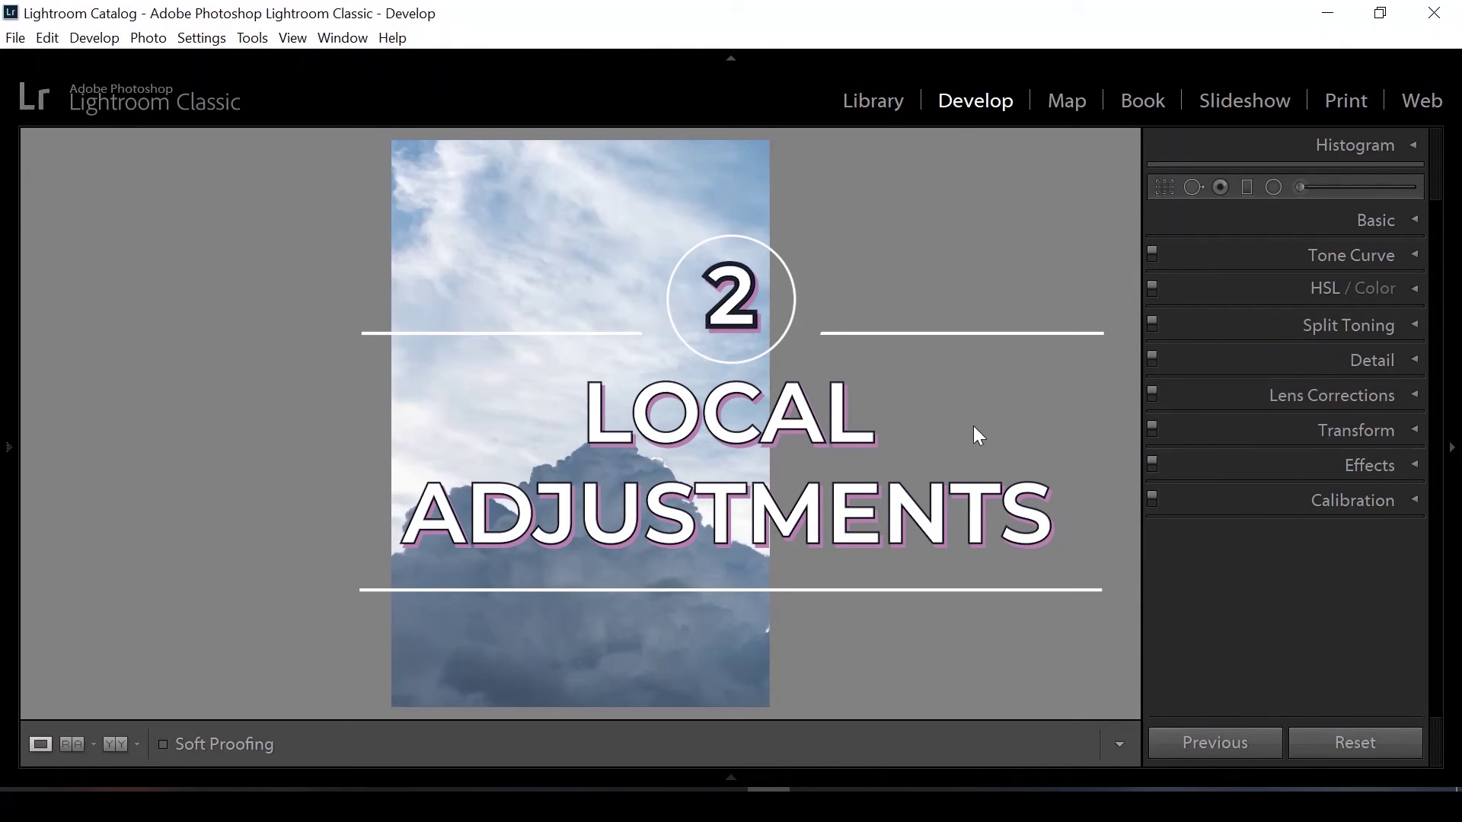
- Drag a graduated filter over the sky above the clouds with Exposure reset to 0
{"action": "left_click", "coordinate": [1247, 188]}
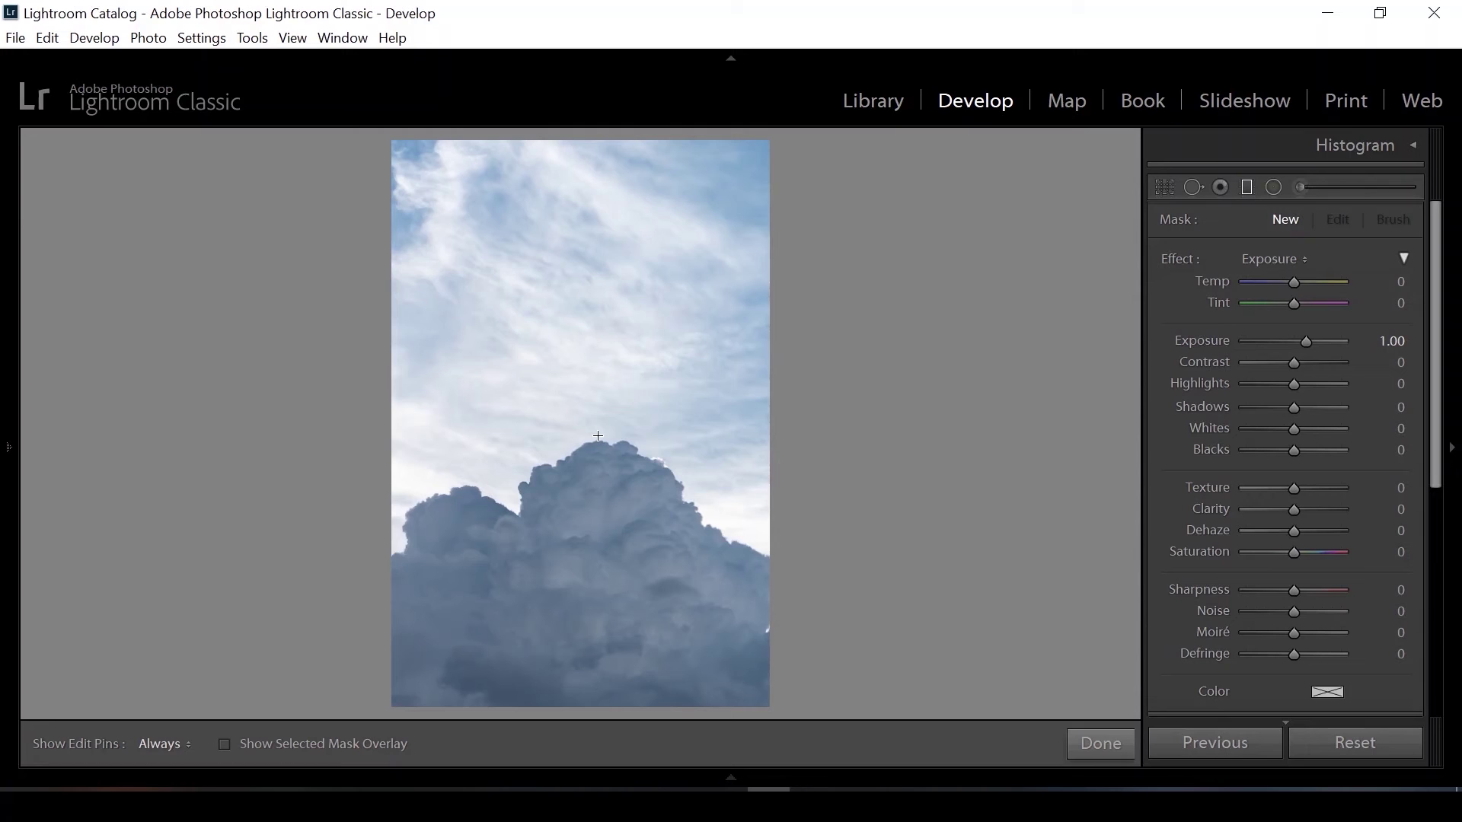
{"action": "left_click_drag", "start_coordinate": [597, 425], "coordinate": [598, 333]}
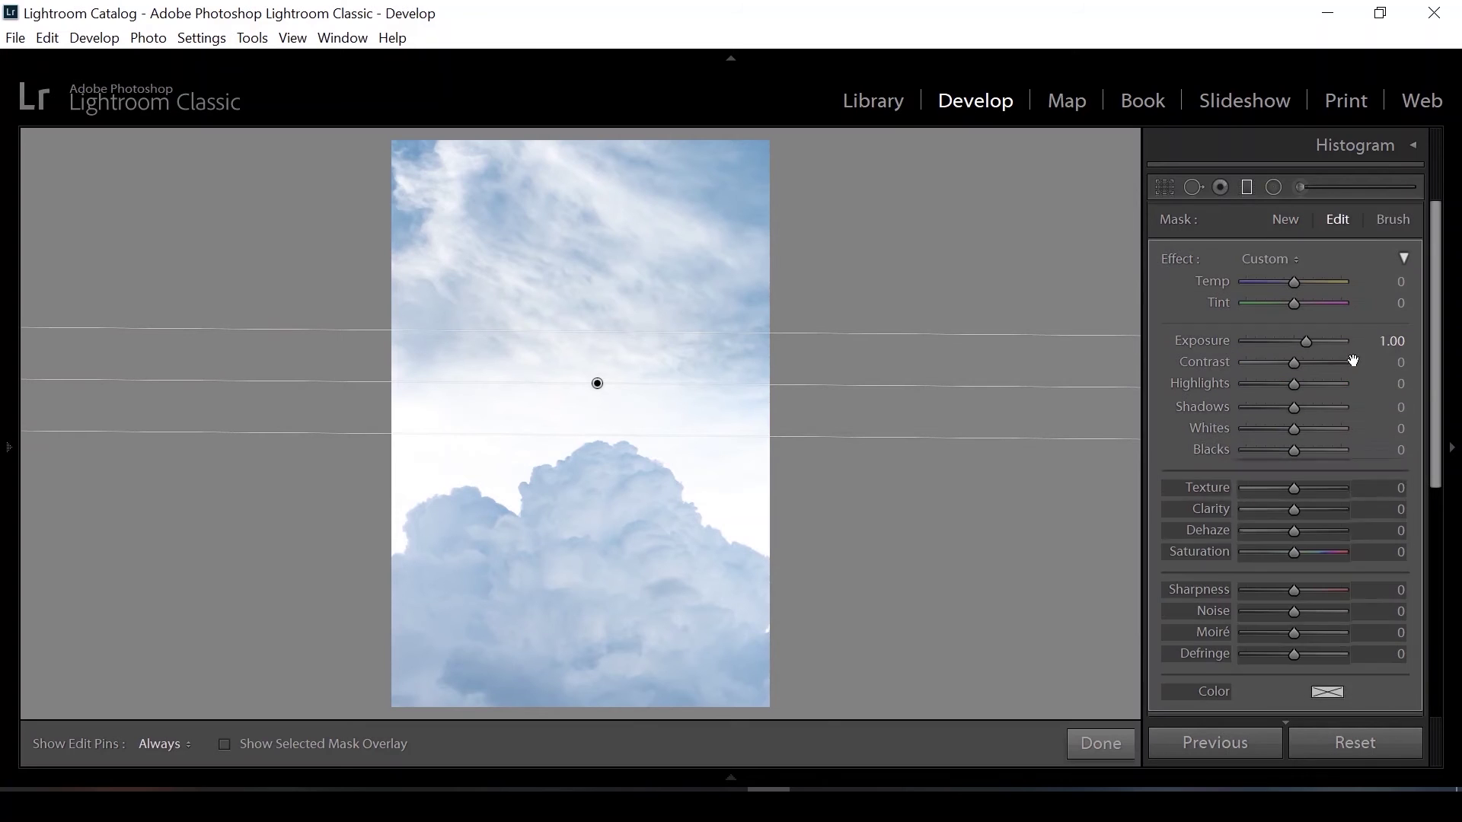
{"action": "double_click", "coordinate": [1307, 344]}
{"action": "scroll", "coordinate": [1173, 438], "scroll_direction": "down", "scroll_amount": 3}
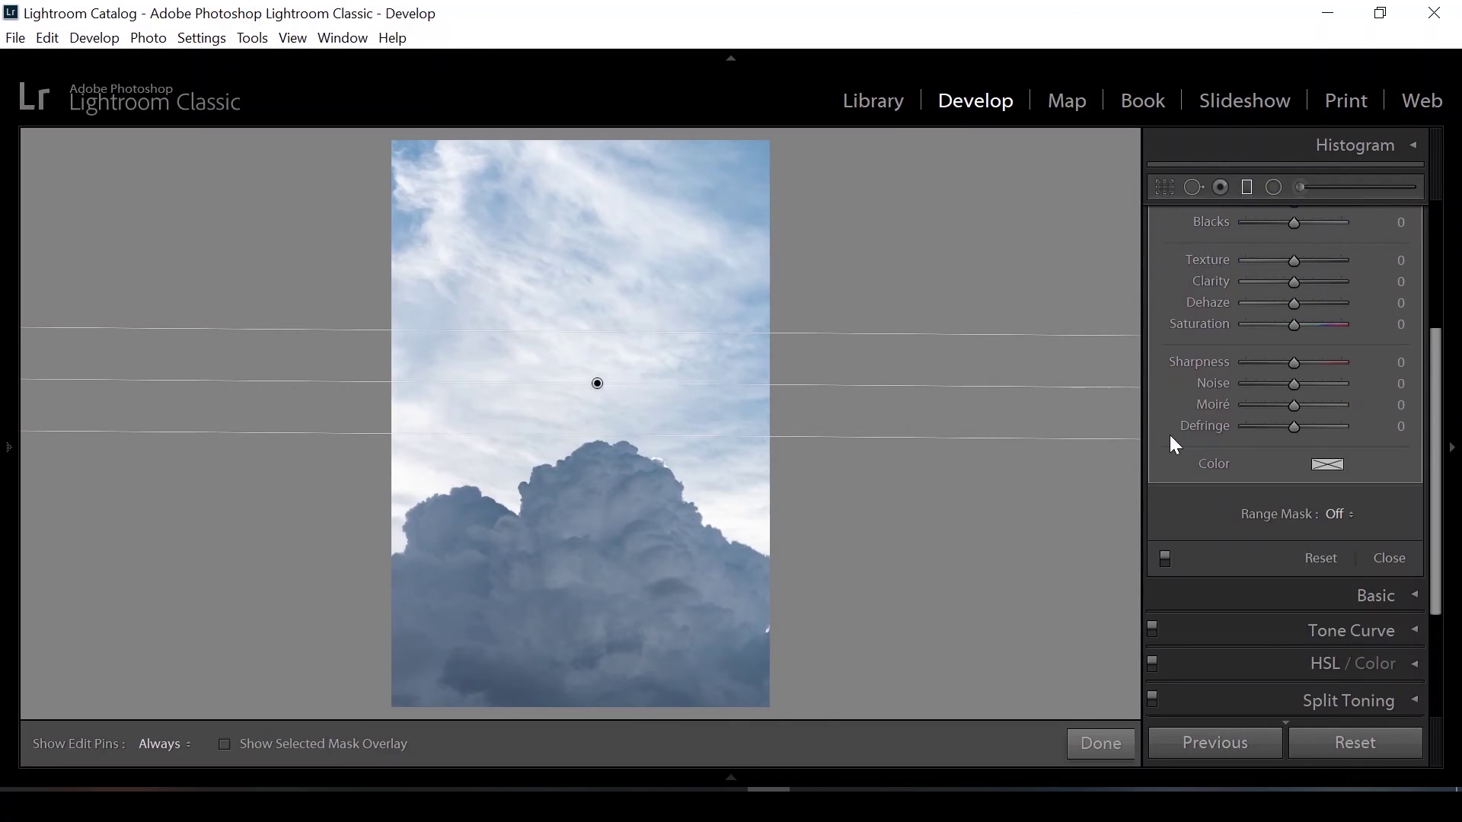
- Show the red mask overlay, switch to the Brush, and set the view to 1:4
{"action": "left_click", "coordinate": [224, 744]}
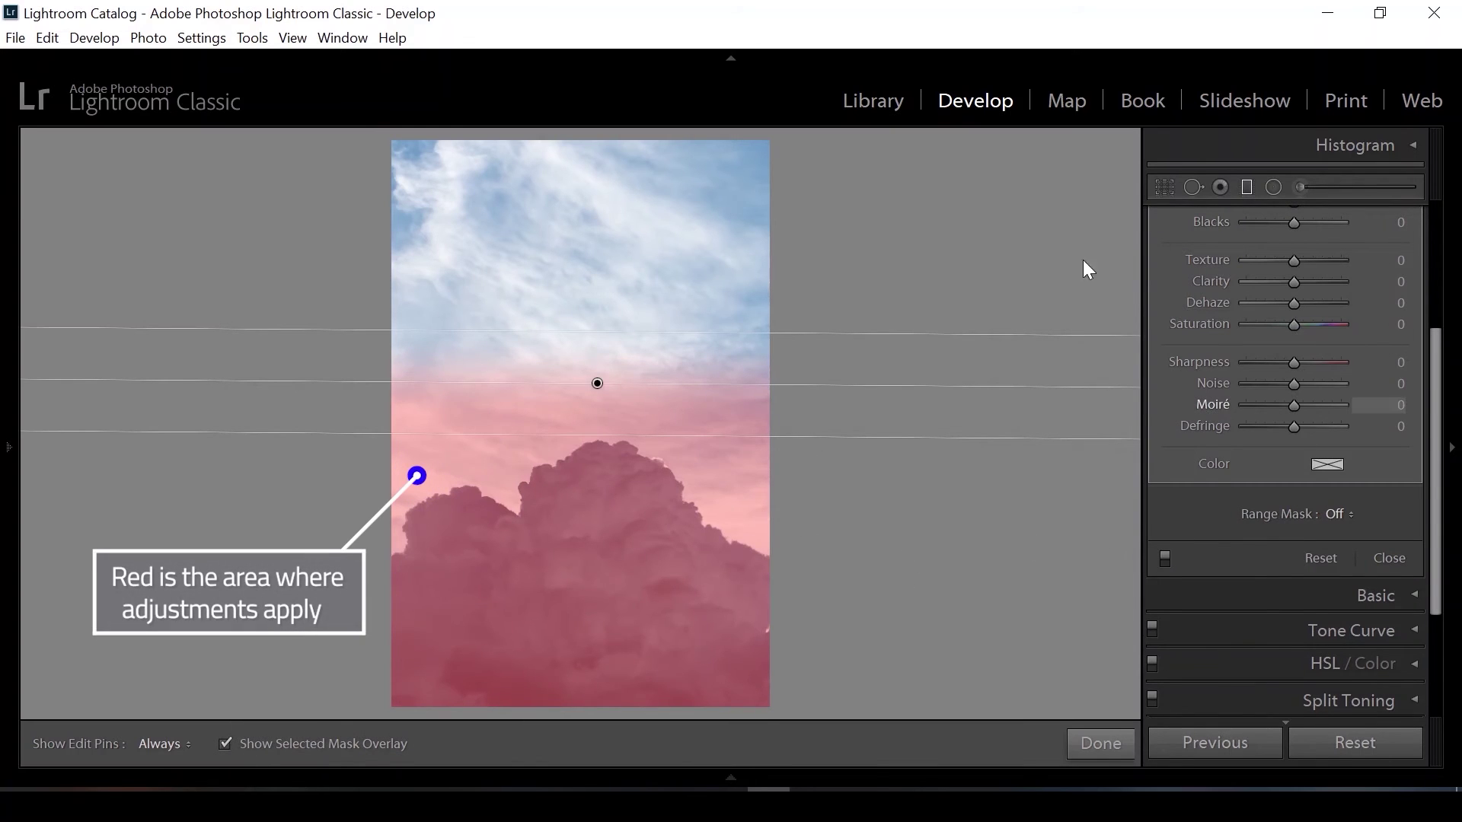
{"action": "scroll", "coordinate": [1165, 367], "scroll_direction": "up", "scroll_amount": 3}
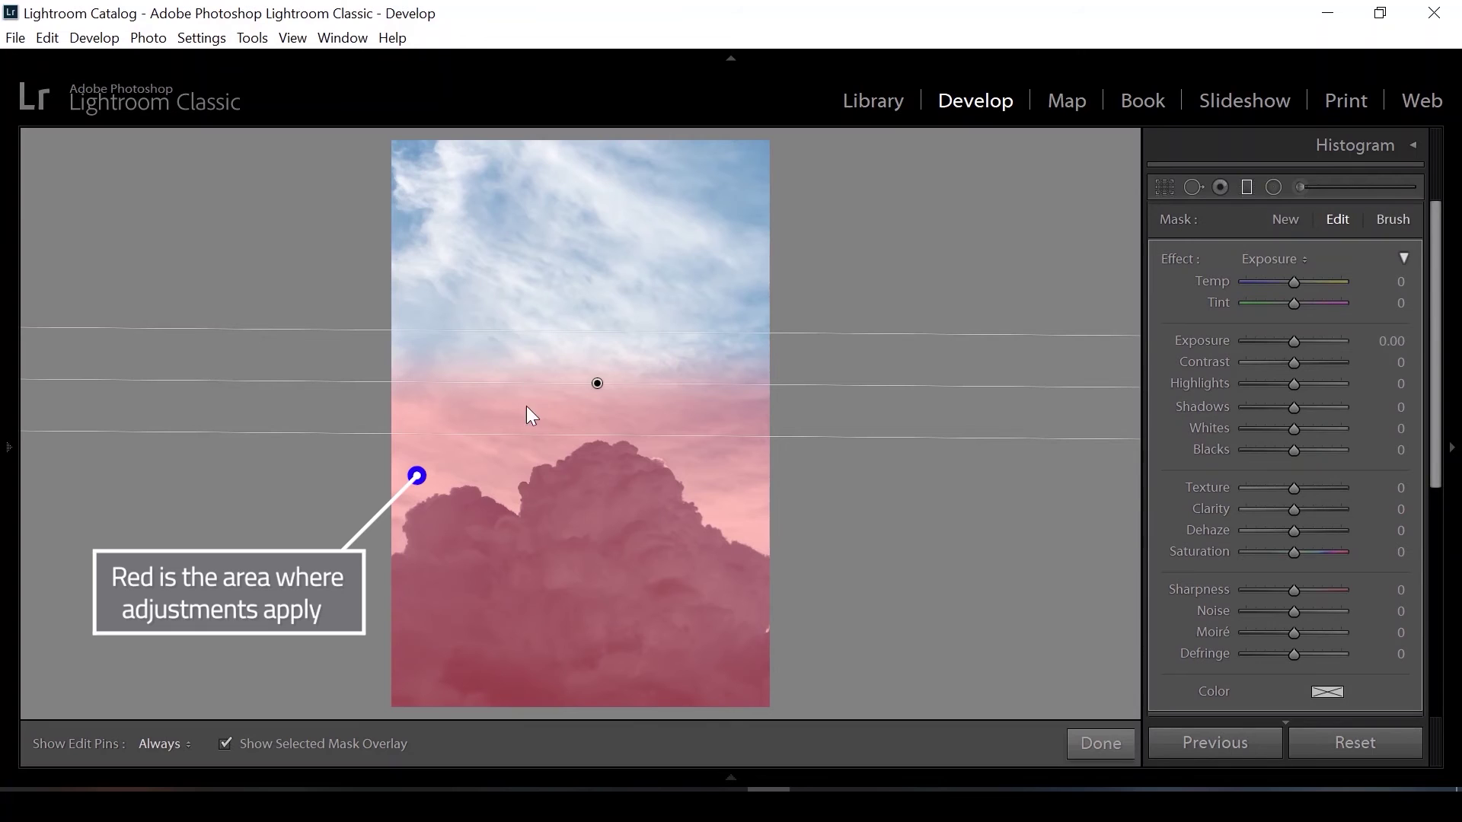
{"action": "key", "text": "shift+t"}
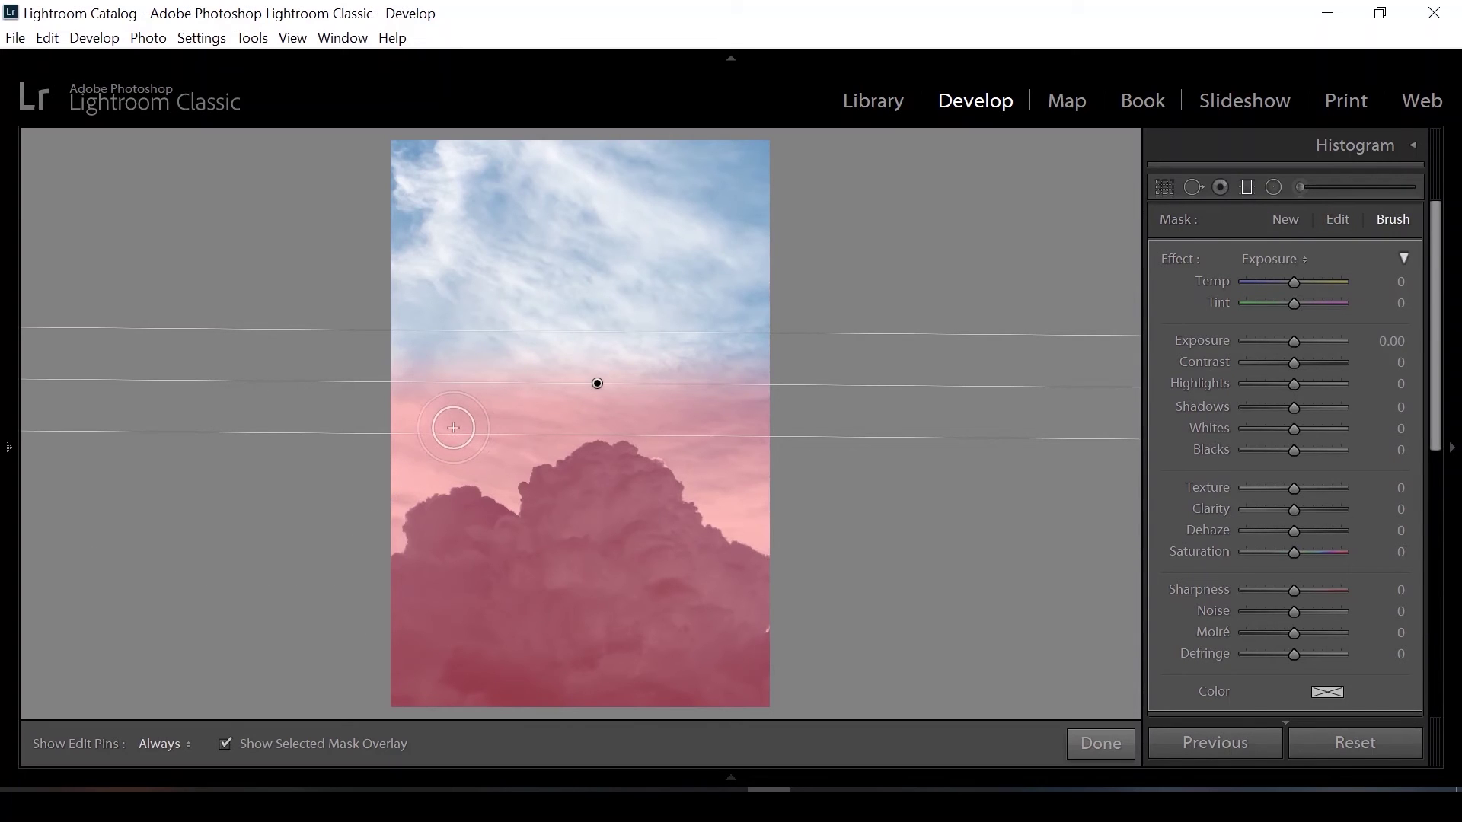
{"action": "left_click", "coordinate": [437, 444]}
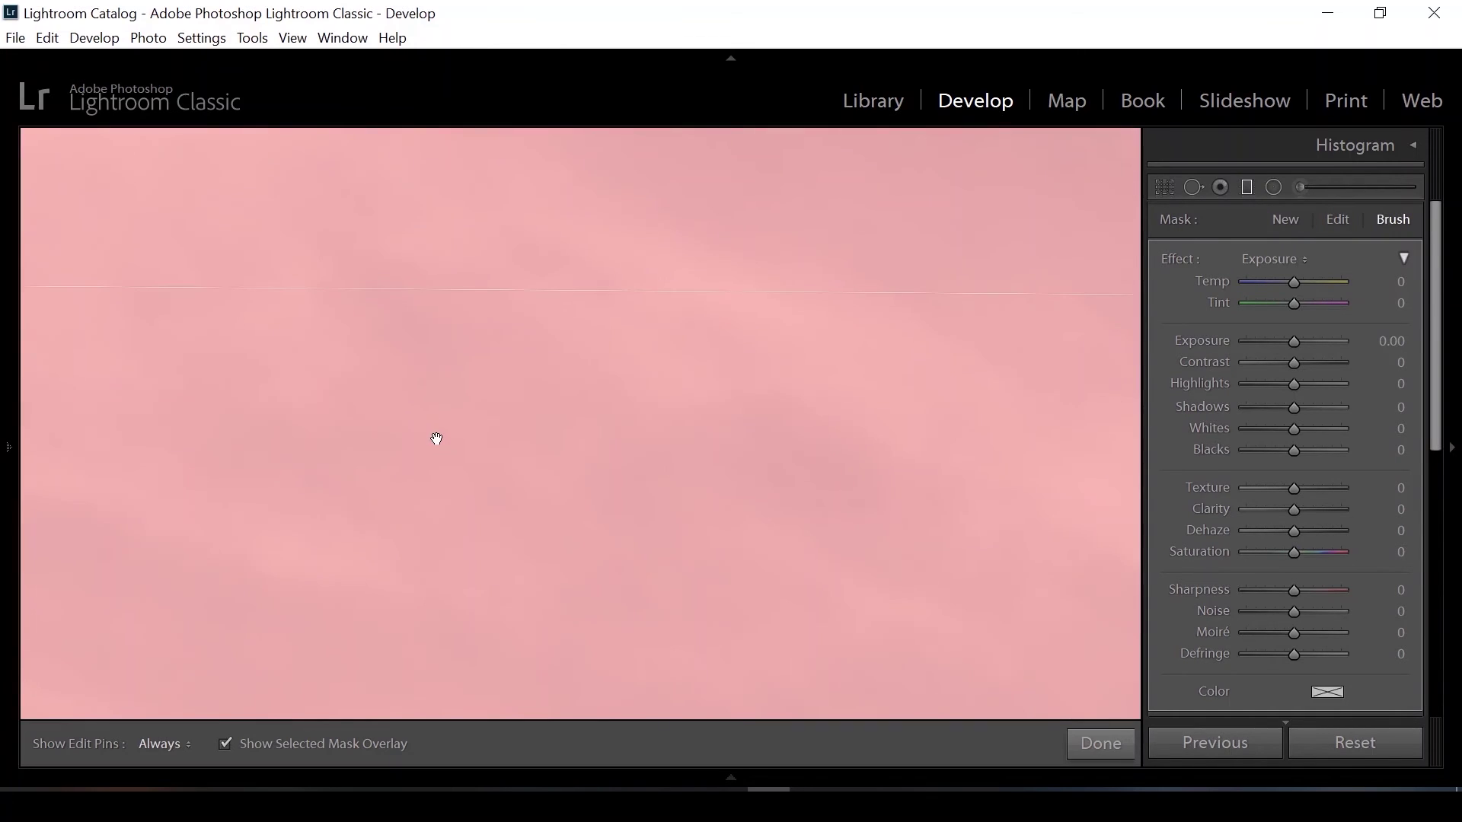
{"action": "left_click", "coordinate": [438, 436]}
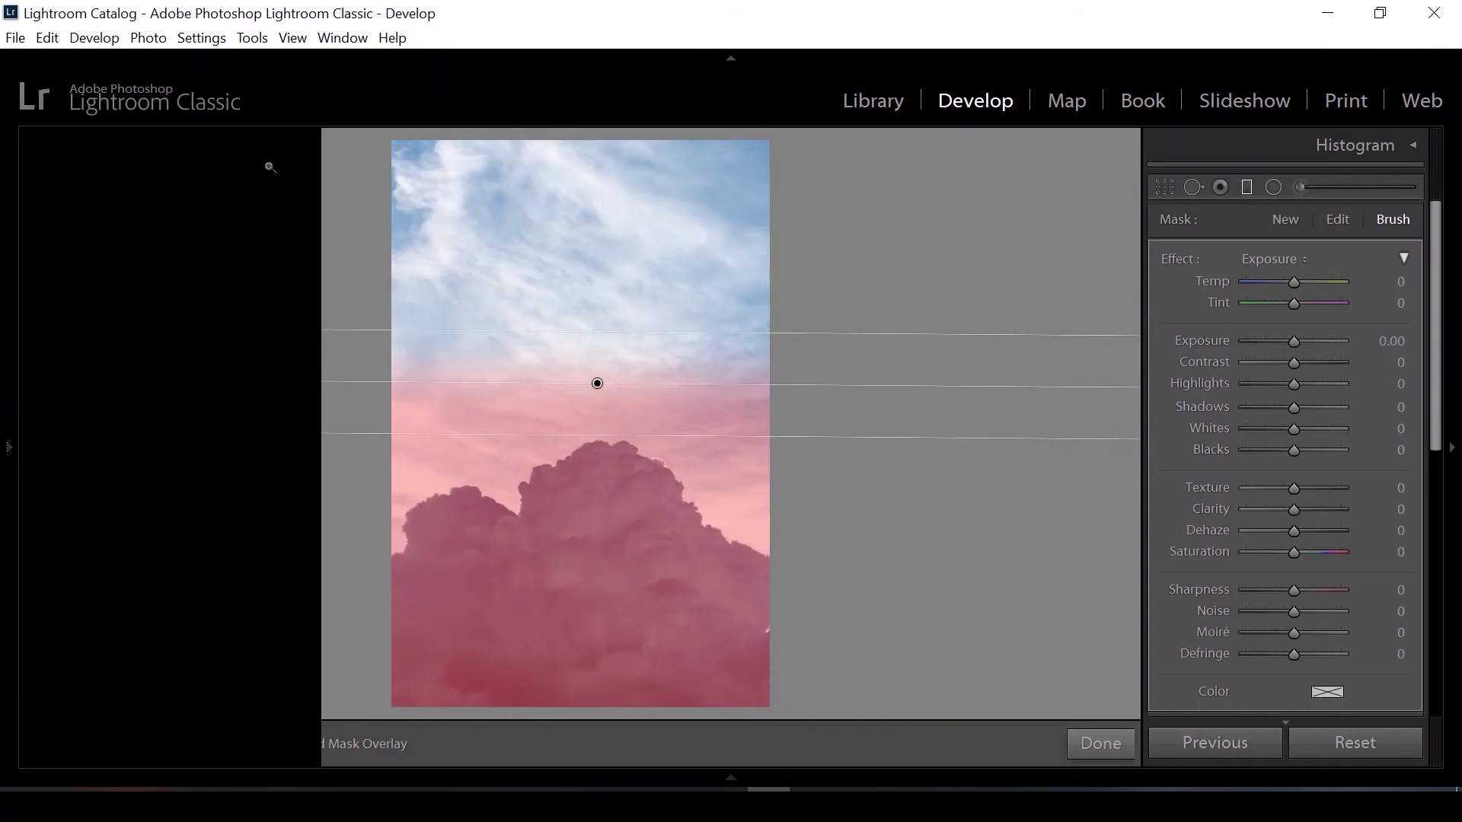
{"action": "left_click", "coordinate": [309, 141]}
{"action": "left_click", "coordinate": [283, 214]}
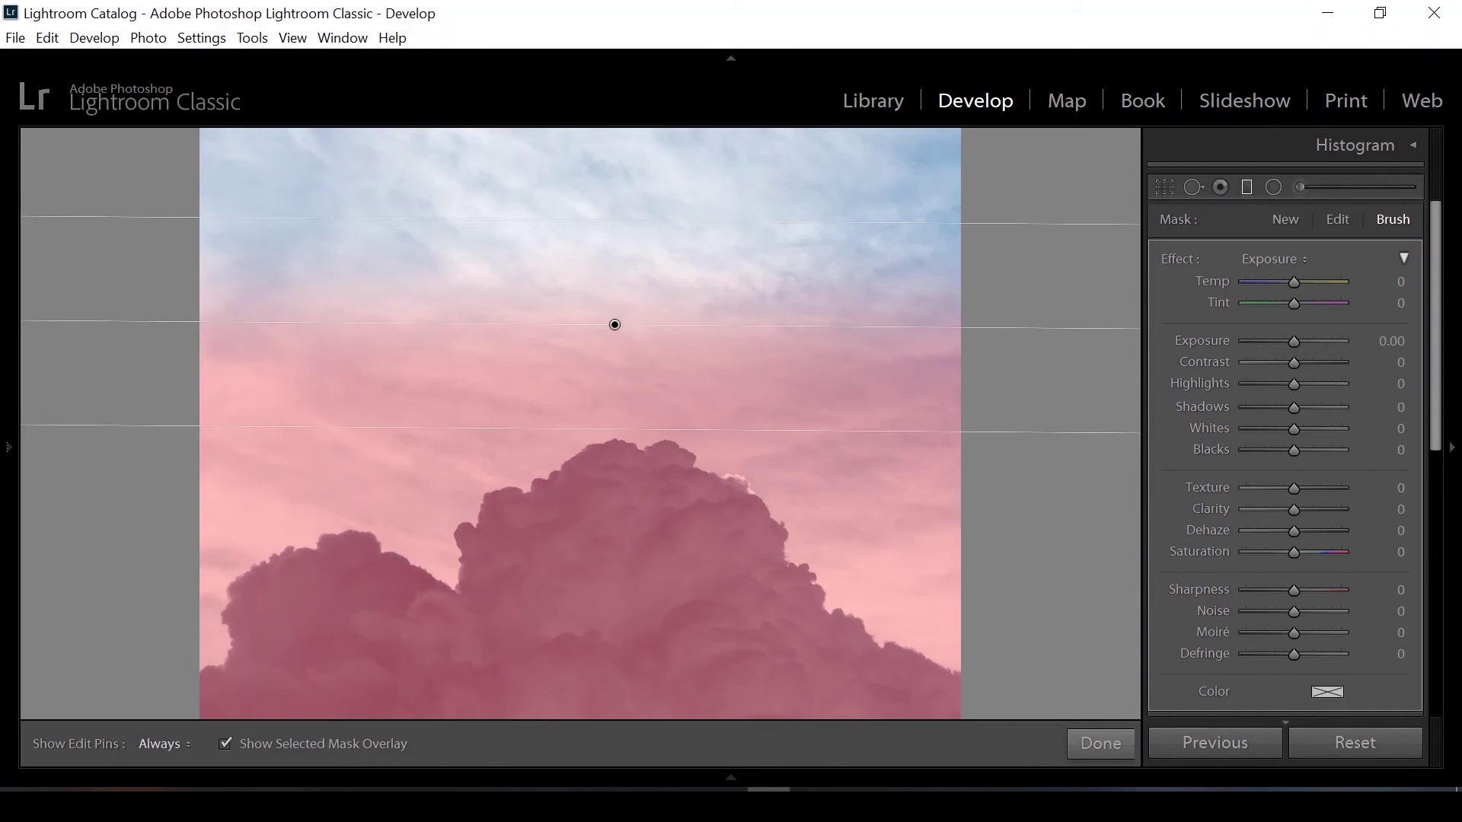
- Erase the mask from the upper and mid-left sky with an Alt-brush
{"action": "key", "text": "alt"}
{"action": "scroll", "coordinate": [213, 340], "scroll_direction": "up", "scroll_amount": 2}
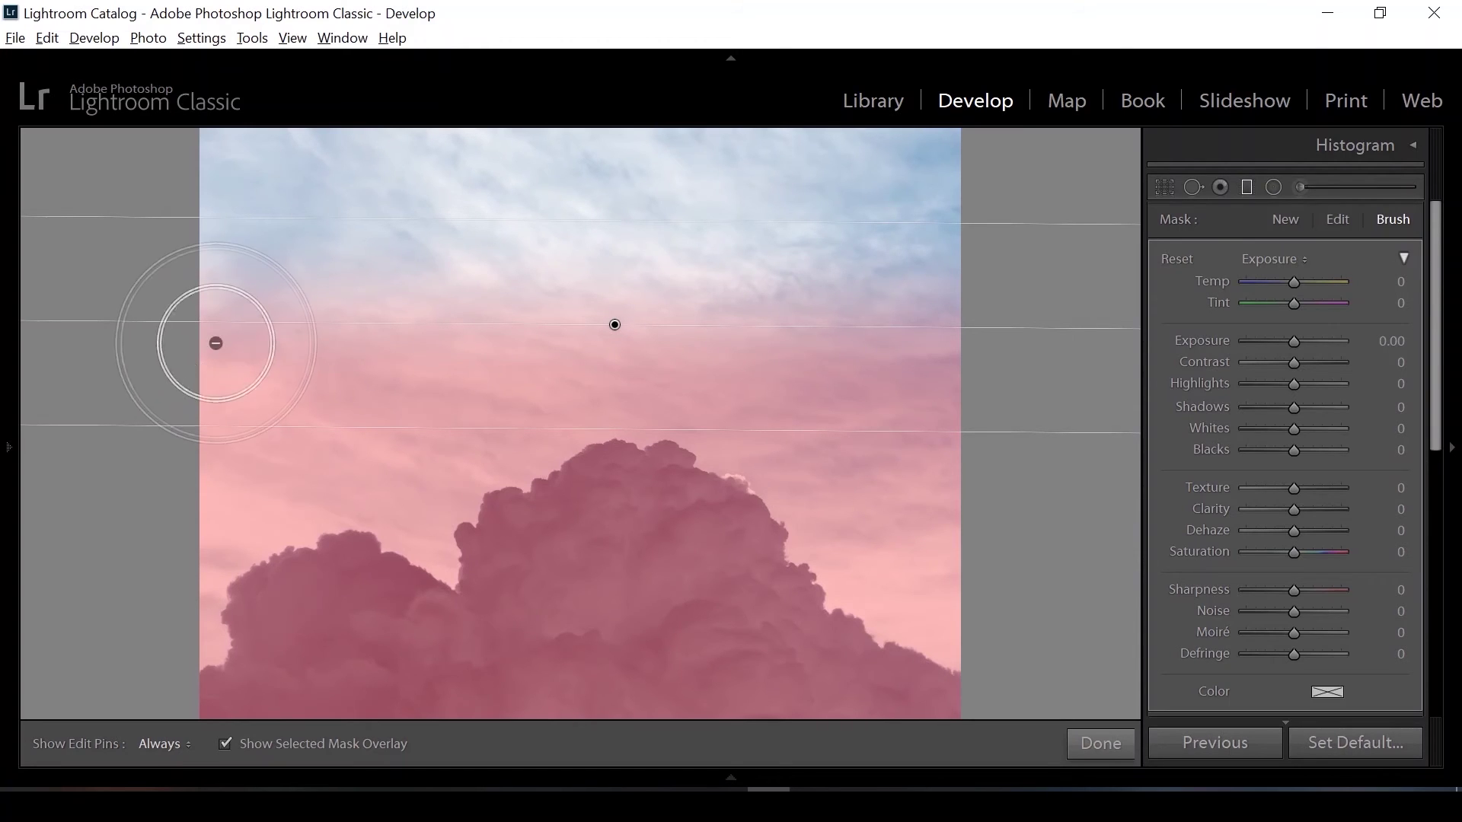
{"action": "scroll", "coordinate": [214, 343], "scroll_direction": "up", "scroll_amount": 3}
{"action": "scroll", "coordinate": [289, 316], "scroll_direction": "up", "scroll_amount": 3}
{"action": "key", "text": "h"}
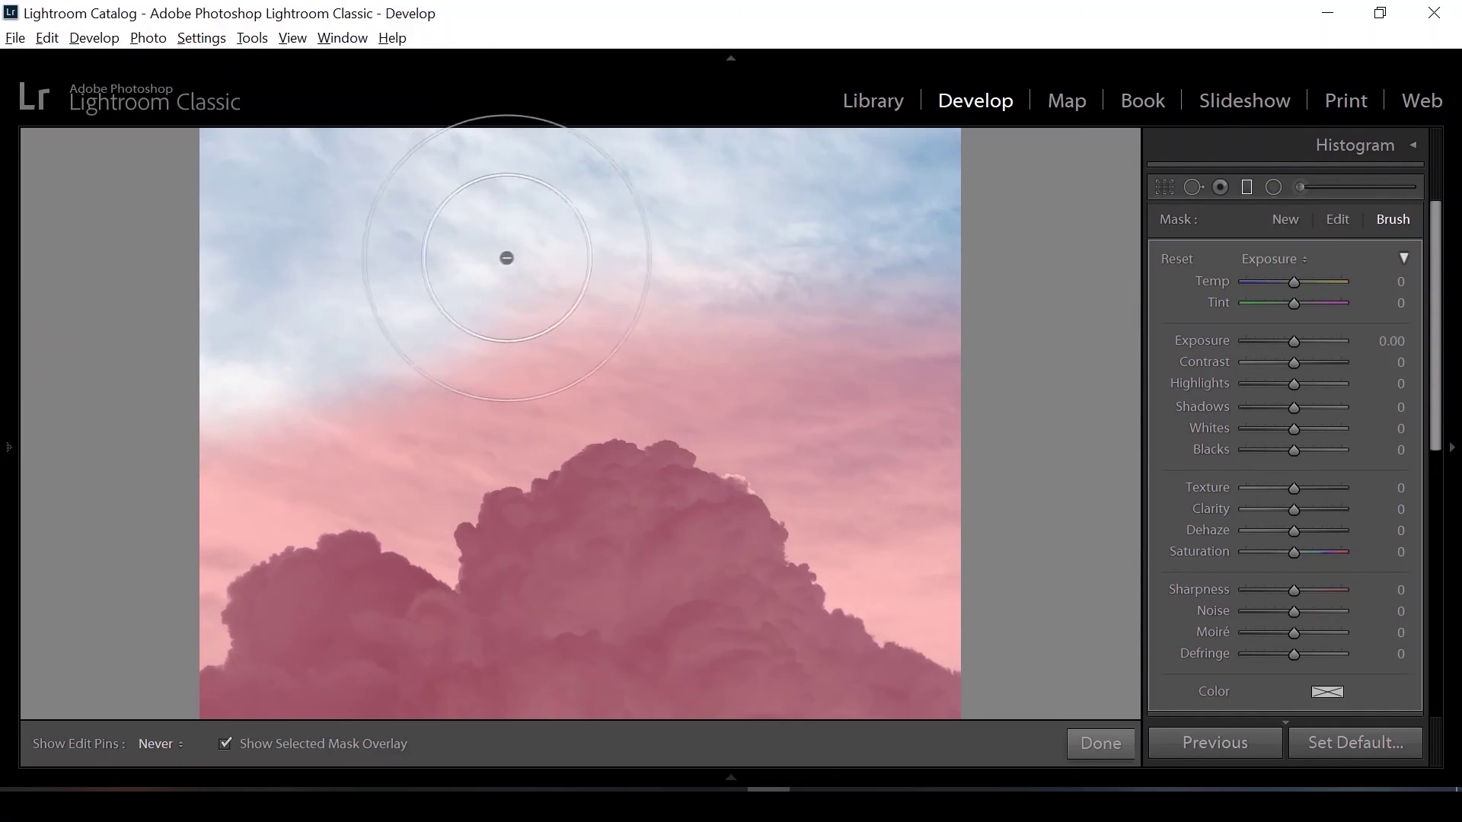
{"action": "mouse_move", "coordinate": [781, 269]}
{"action": "left_mouse_down"}
{"action": "mouse_move", "coordinate": [917, 330]}
{"action": "mouse_move", "coordinate": [1018, 454]}
{"action": "mouse_move", "coordinate": [1018, 495]}
{"action": "mouse_move", "coordinate": [963, 470]}
{"action": "mouse_move", "coordinate": [839, 284]}
{"action": "mouse_move", "coordinate": [1038, 548]}
{"action": "mouse_move", "coordinate": [946, 490]}
{"action": "mouse_move", "coordinate": [801, 296]}
{"action": "left_mouse_up"}
{"action": "mouse_move", "coordinate": [630, 235]}
{"action": "left_mouse_down"}
{"action": "mouse_move", "coordinate": [359, 349]}
{"action": "mouse_move", "coordinate": [418, 365]}
{"action": "mouse_move", "coordinate": [797, 315]}
{"action": "left_mouse_up"}
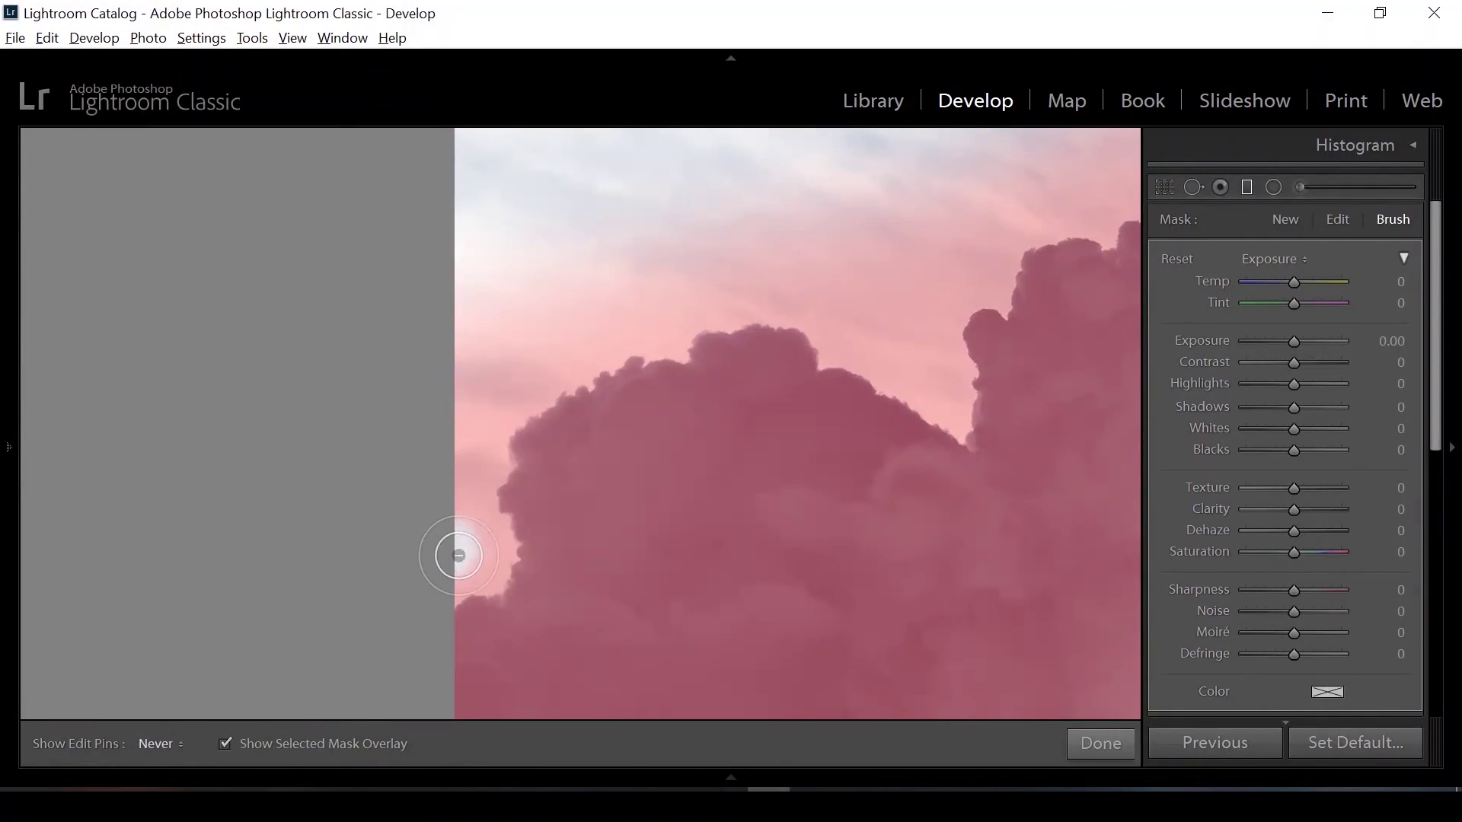
- Paint away the graduated filter mask from the sky above and along the cloud edges
{"action": "scroll", "coordinate": [1294, 533], "scroll_direction": "down", "scroll_amount": 3}
{"action": "left_click_drag", "start_coordinate": [1283, 593], "coordinate": [1289, 592]}
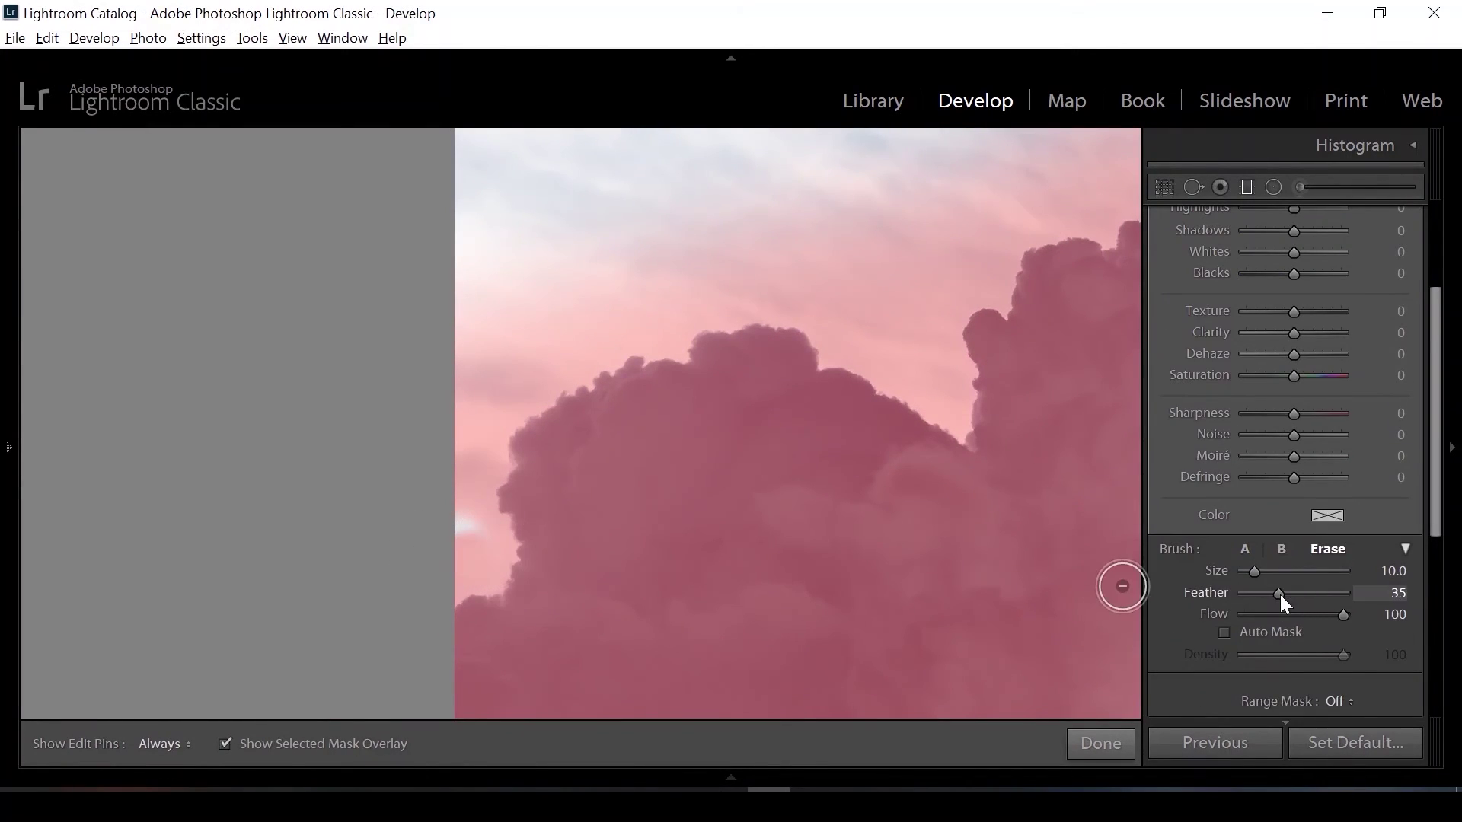
{"action": "mouse_move", "coordinate": [488, 578]}
{"action": "left_mouse_down"}
{"action": "mouse_move", "coordinate": [579, 265]}
{"action": "mouse_move", "coordinate": [913, 186]}
{"action": "mouse_move", "coordinate": [620, 267]}
{"action": "mouse_move", "coordinate": [846, 242]}
{"action": "left_mouse_up"}
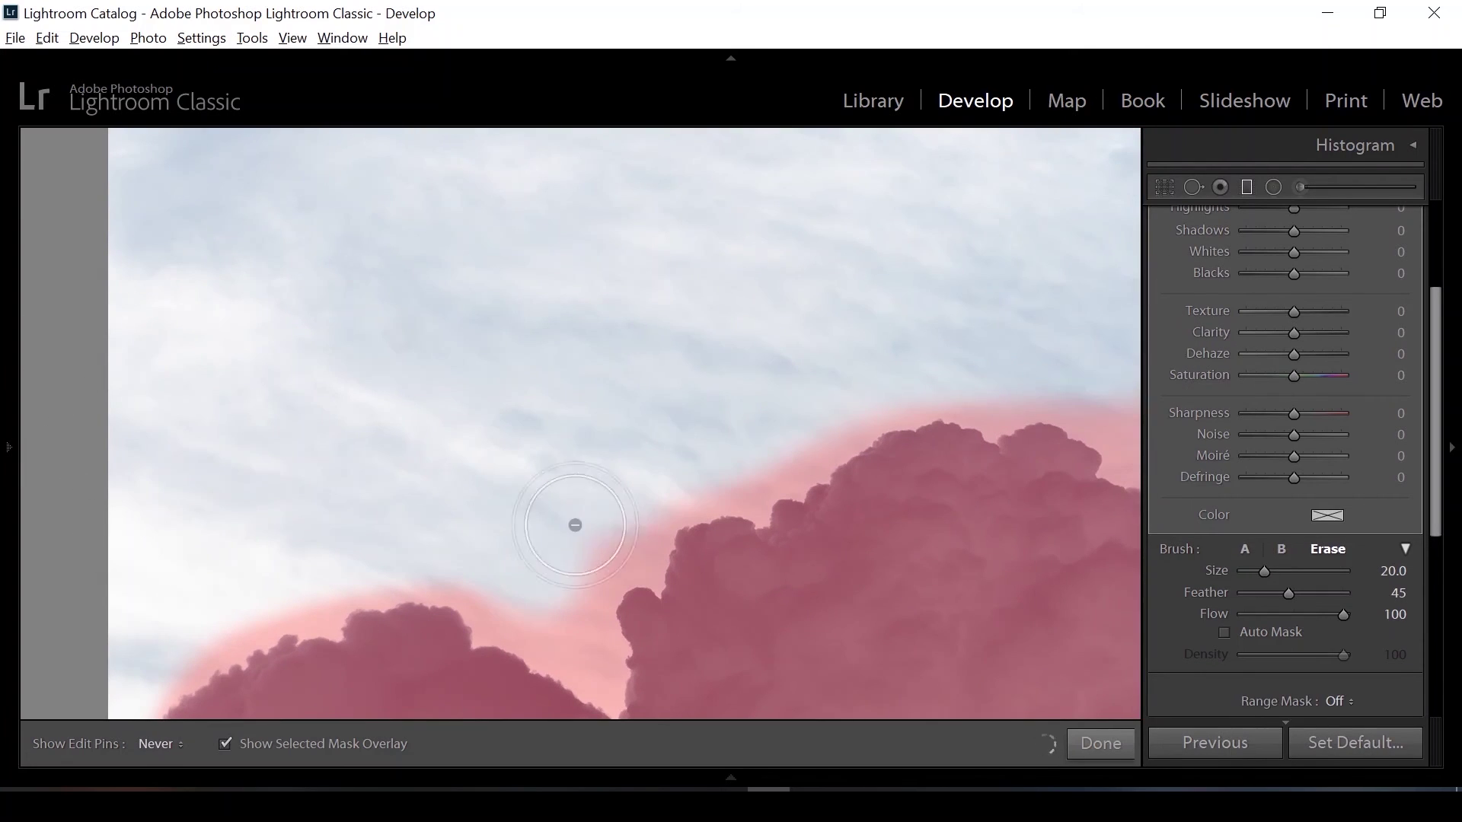
{"action": "mouse_move", "coordinate": [571, 674]}
{"action": "left_mouse_down"}
{"action": "mouse_move", "coordinate": [759, 487]}
{"action": "mouse_move", "coordinate": [1158, 434]}
{"action": "left_mouse_up"}
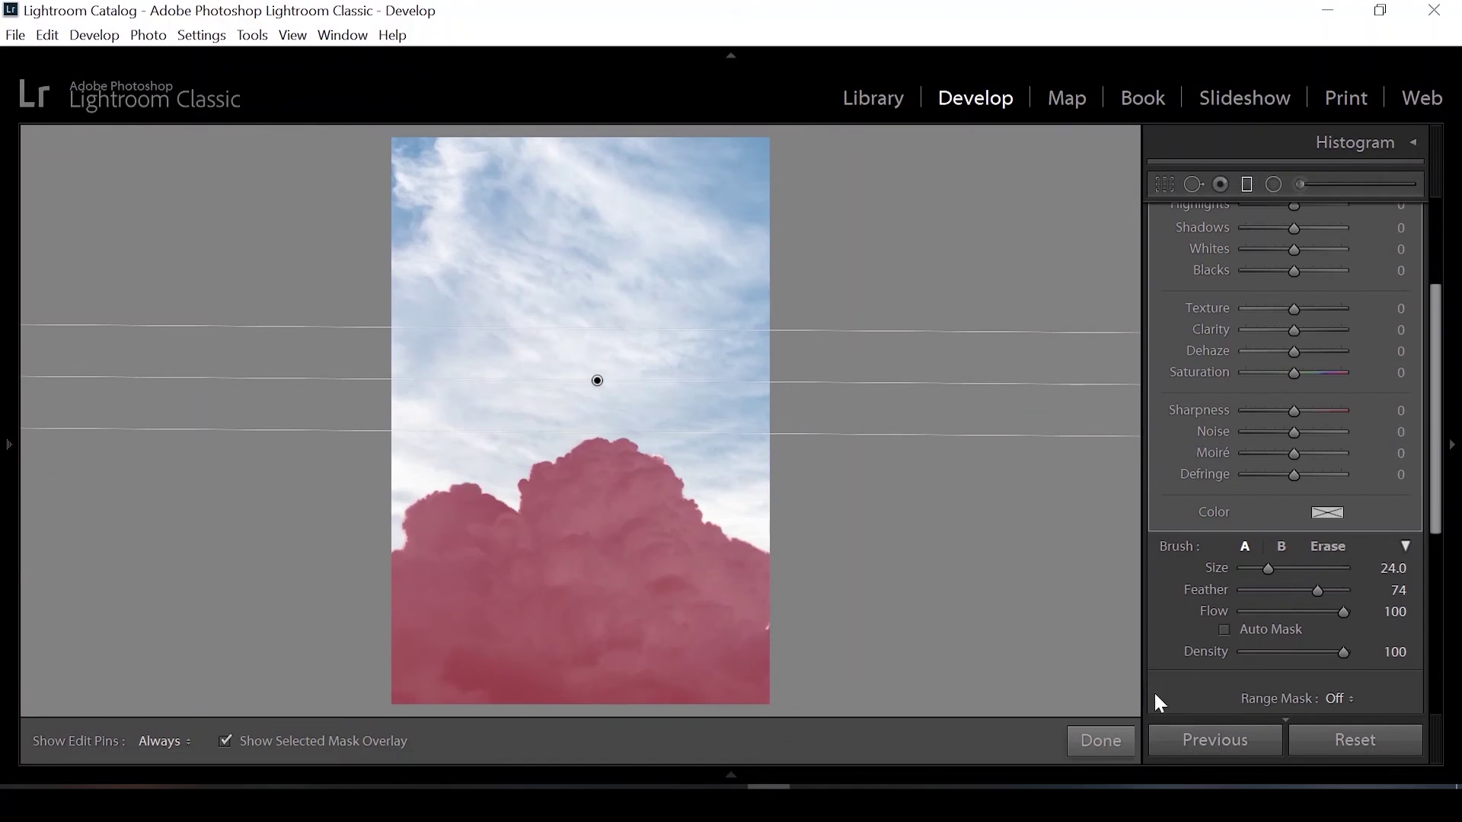
- Hide the mask overlay and give the cloud mask Temp 21, Exposure 0.19 and Contrast 16
{"action": "left_click", "coordinate": [228, 739]}
{"action": "scroll", "coordinate": [1160, 309], "scroll_direction": "up", "scroll_amount": 3}
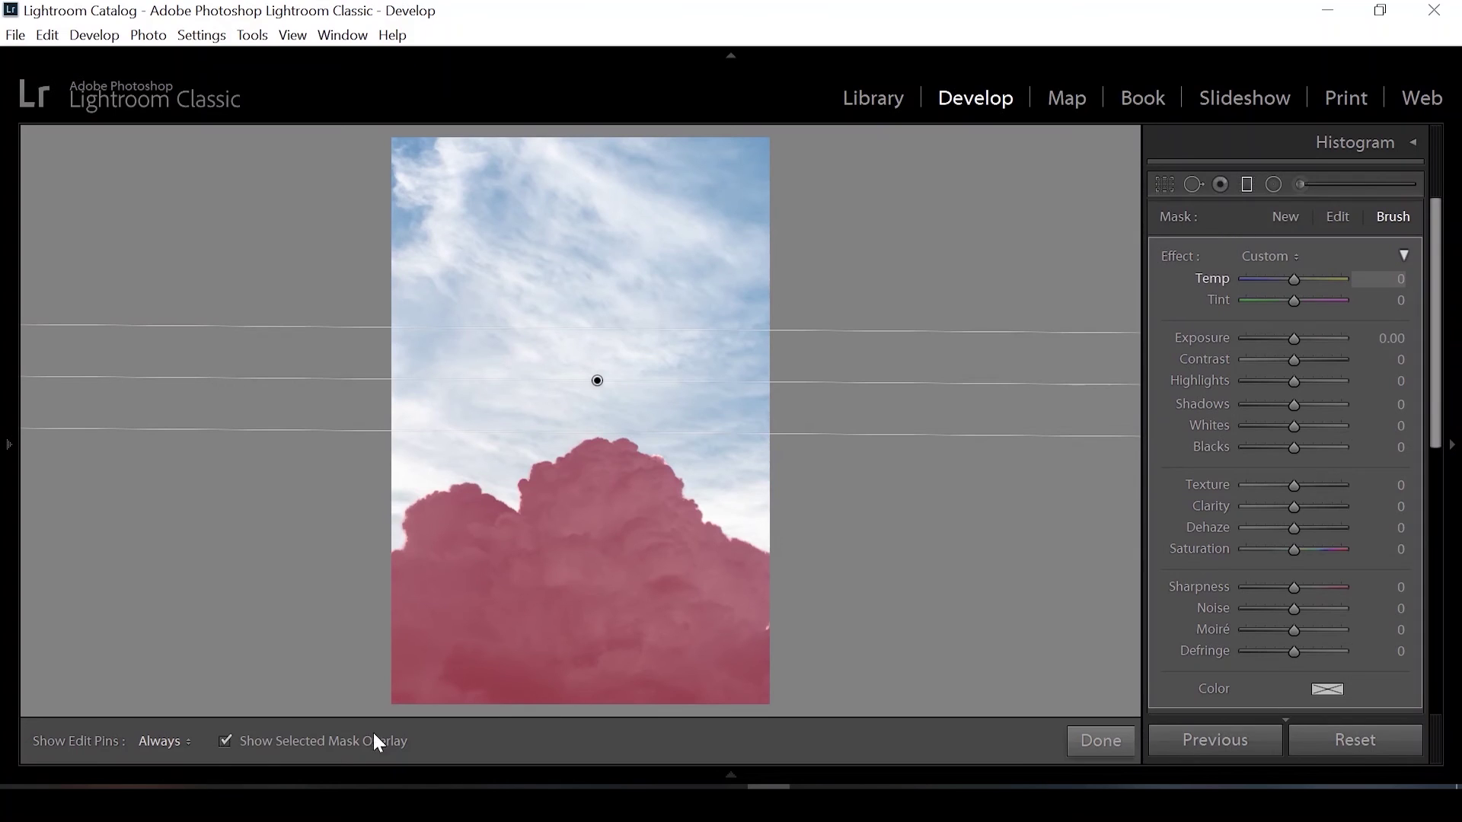
{"action": "left_click", "coordinate": [225, 743]}
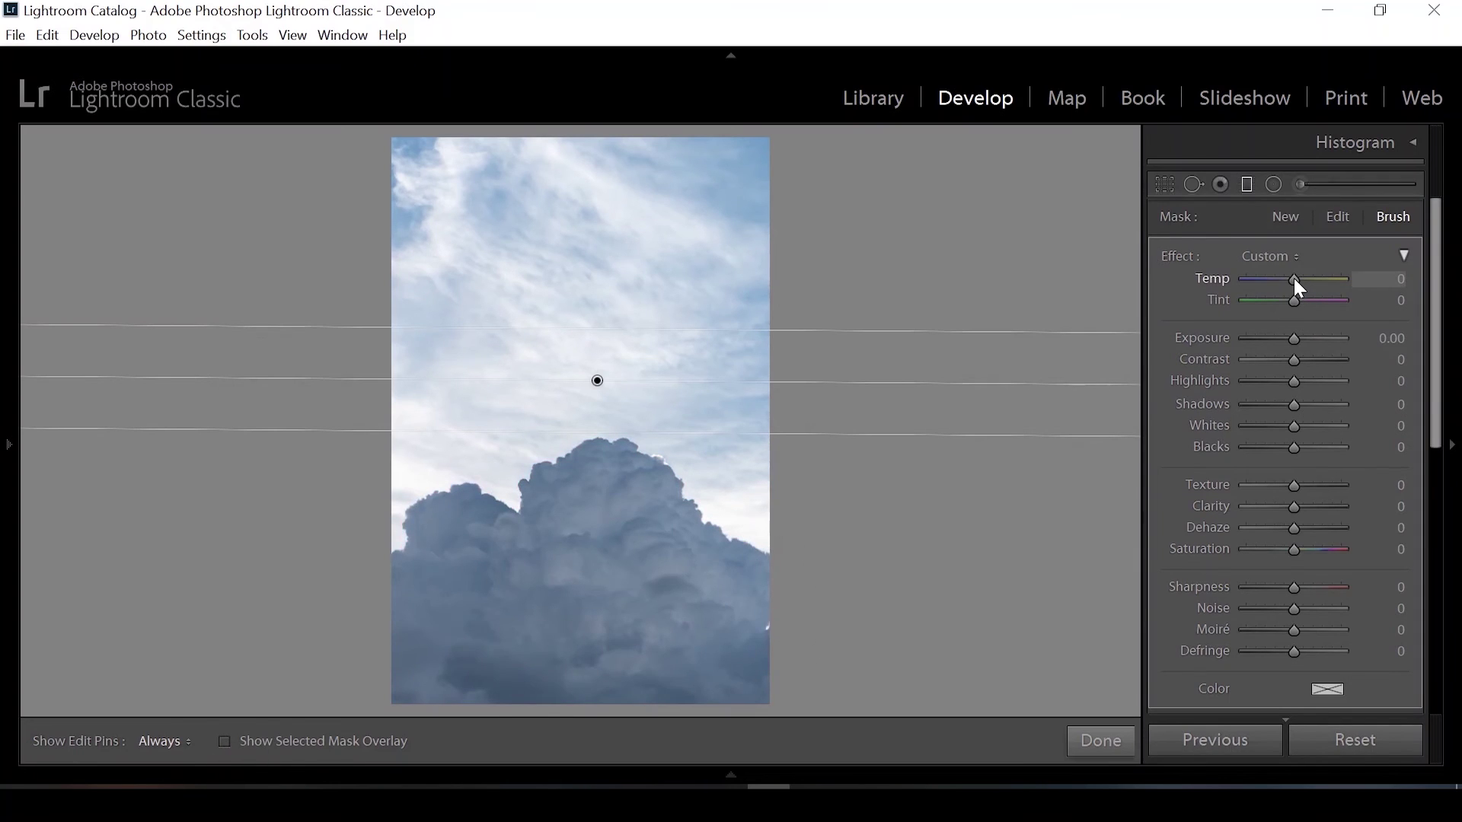
{"action": "left_click_drag", "start_coordinate": [1295, 277], "coordinate": [1304, 278]}
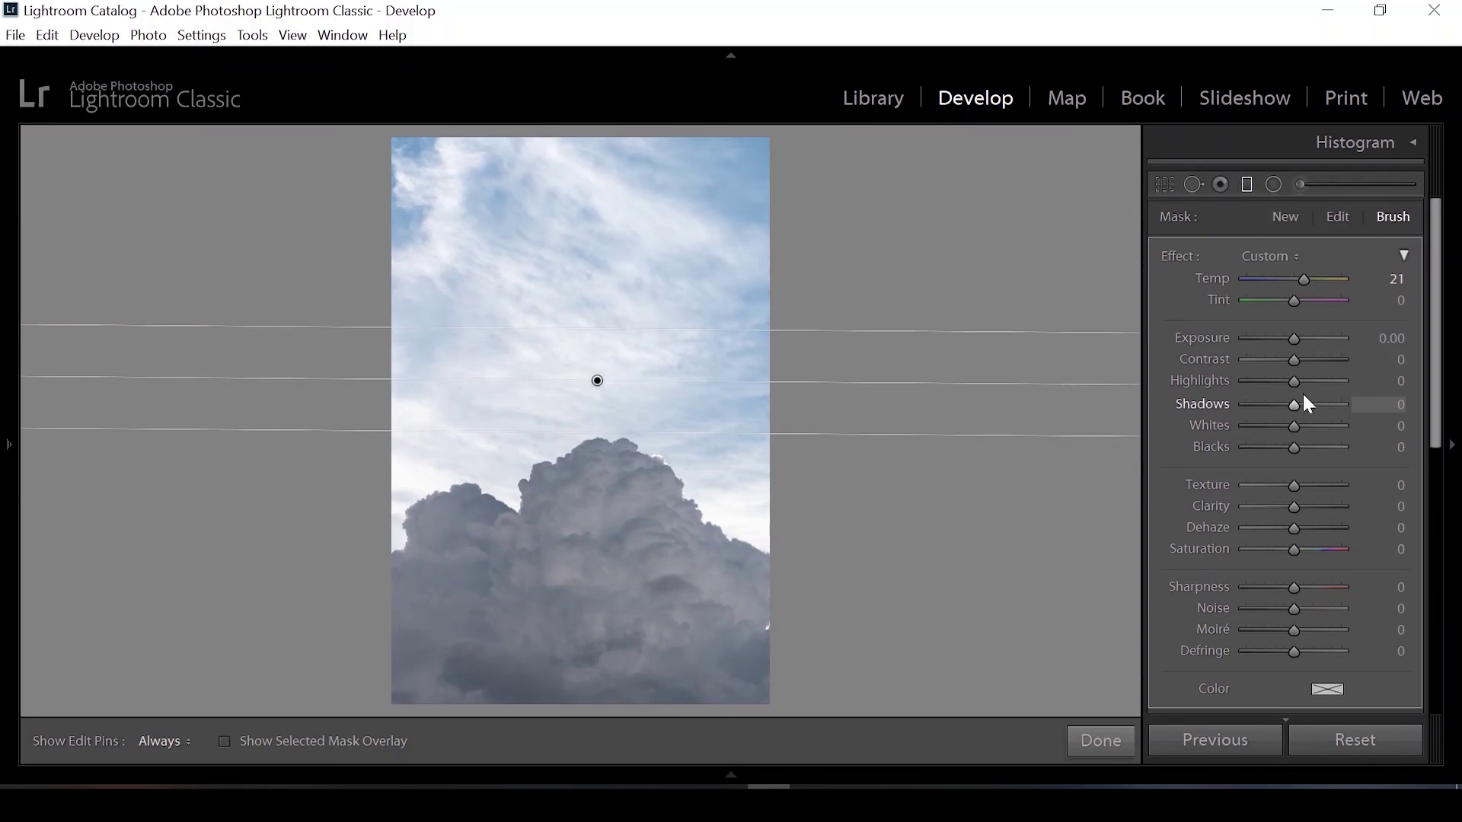
{"action": "left_click_drag", "start_coordinate": [1292, 338], "coordinate": [1294, 341]}
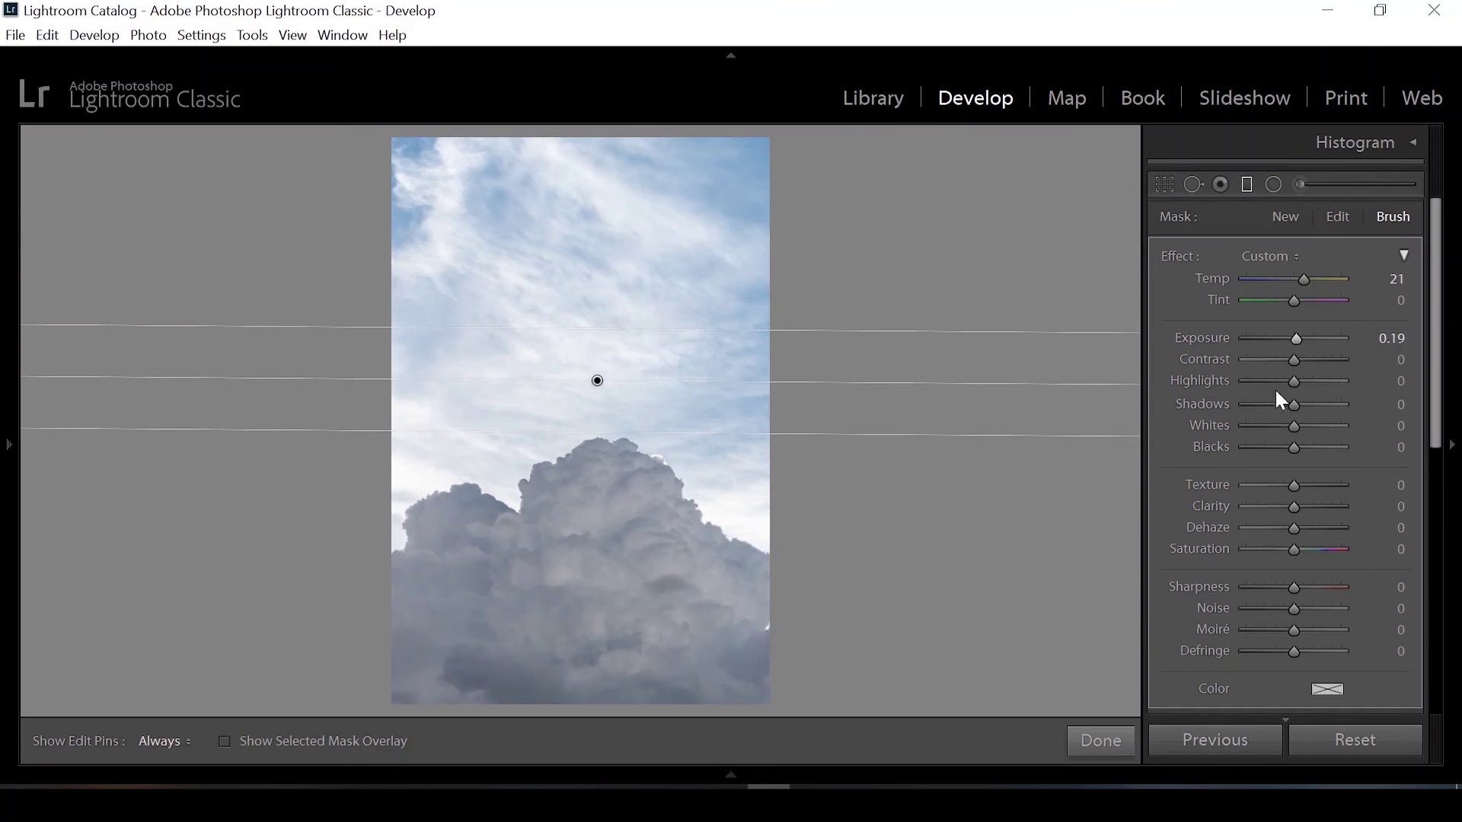
{"action": "mouse_move", "coordinate": [1302, 362]}
{"action": "left_mouse_down"}
{"action": "mouse_move", "coordinate": [1341, 361]}
{"action": "mouse_move", "coordinate": [1303, 365]}
{"action": "left_mouse_up"}
- Set the cloud mask to Contrast 17, Highlights 71, Shadows 14, Whites 33 and Blacks −11
{"action": "left_click", "coordinate": [1399, 362]}
{"action": "type", "text": "16"}
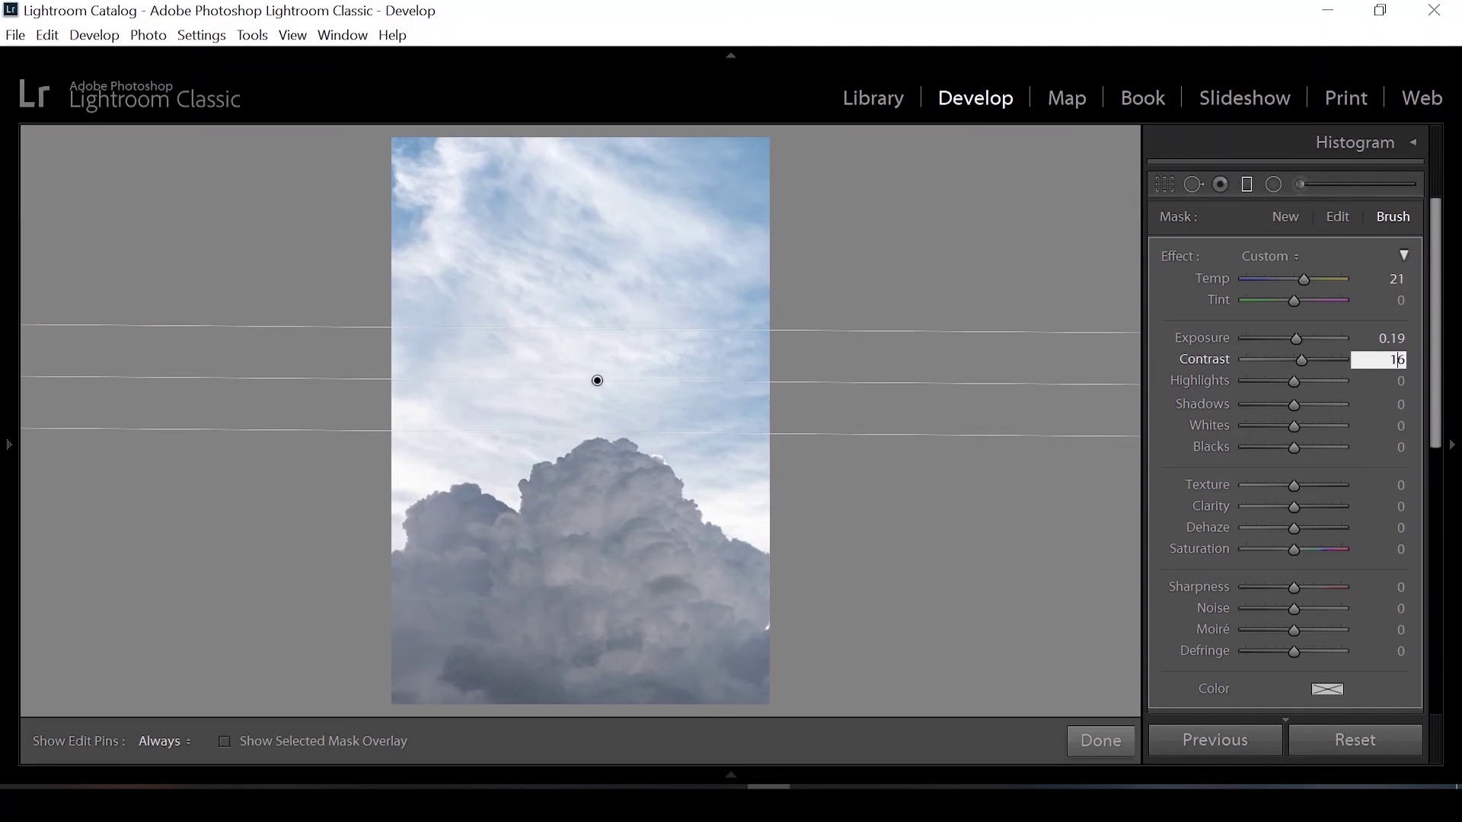
{"action": "key", "text": "Up"}
{"action": "key", "text": "Return"}
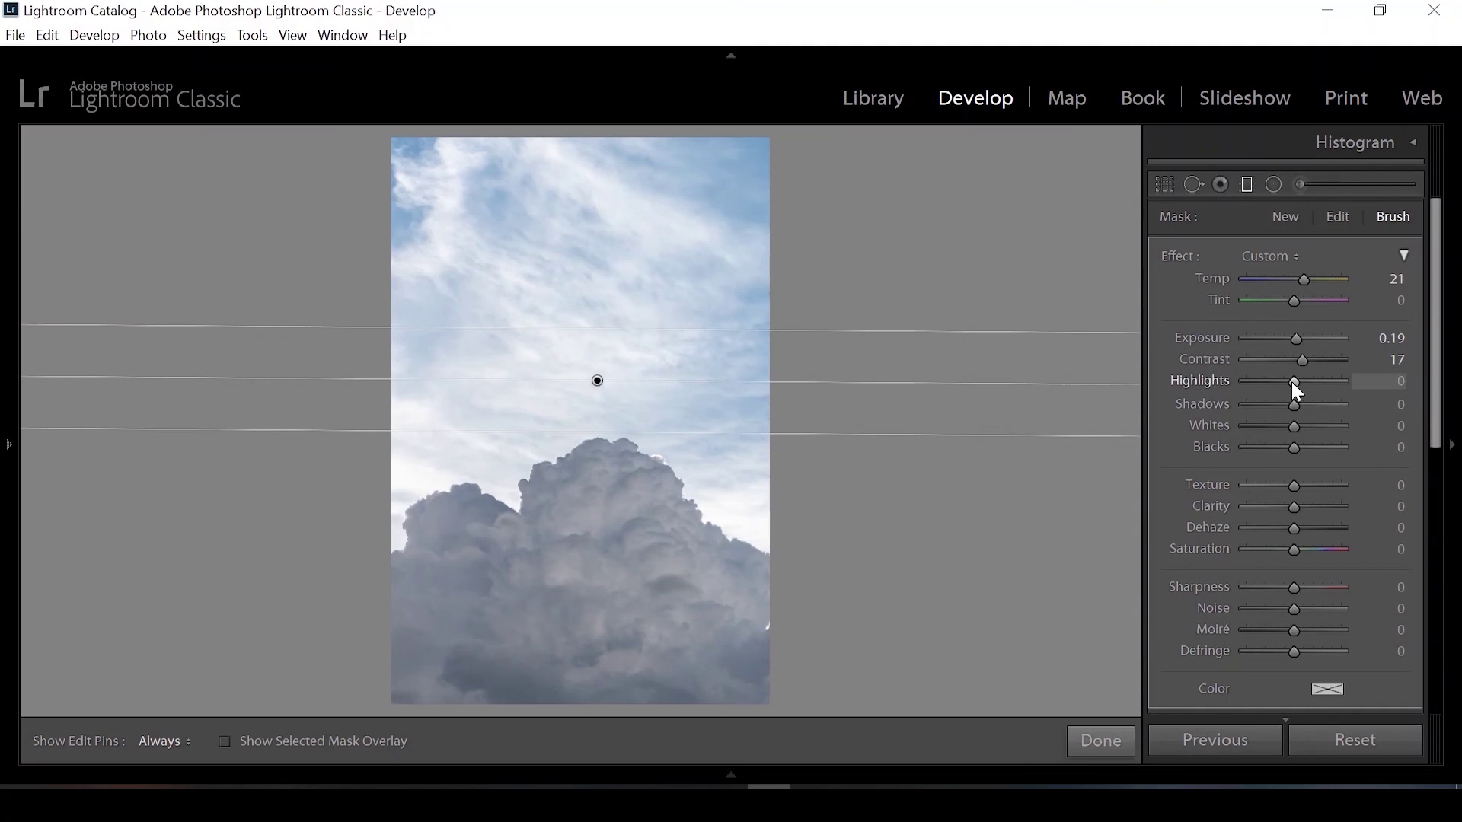
{"action": "mouse_move", "coordinate": [1293, 382]}
{"action": "left_mouse_down"}
{"action": "mouse_move", "coordinate": [1274, 391]}
{"action": "mouse_move", "coordinate": [1345, 385]}
{"action": "mouse_move", "coordinate": [1328, 382]}
{"action": "left_mouse_up"}
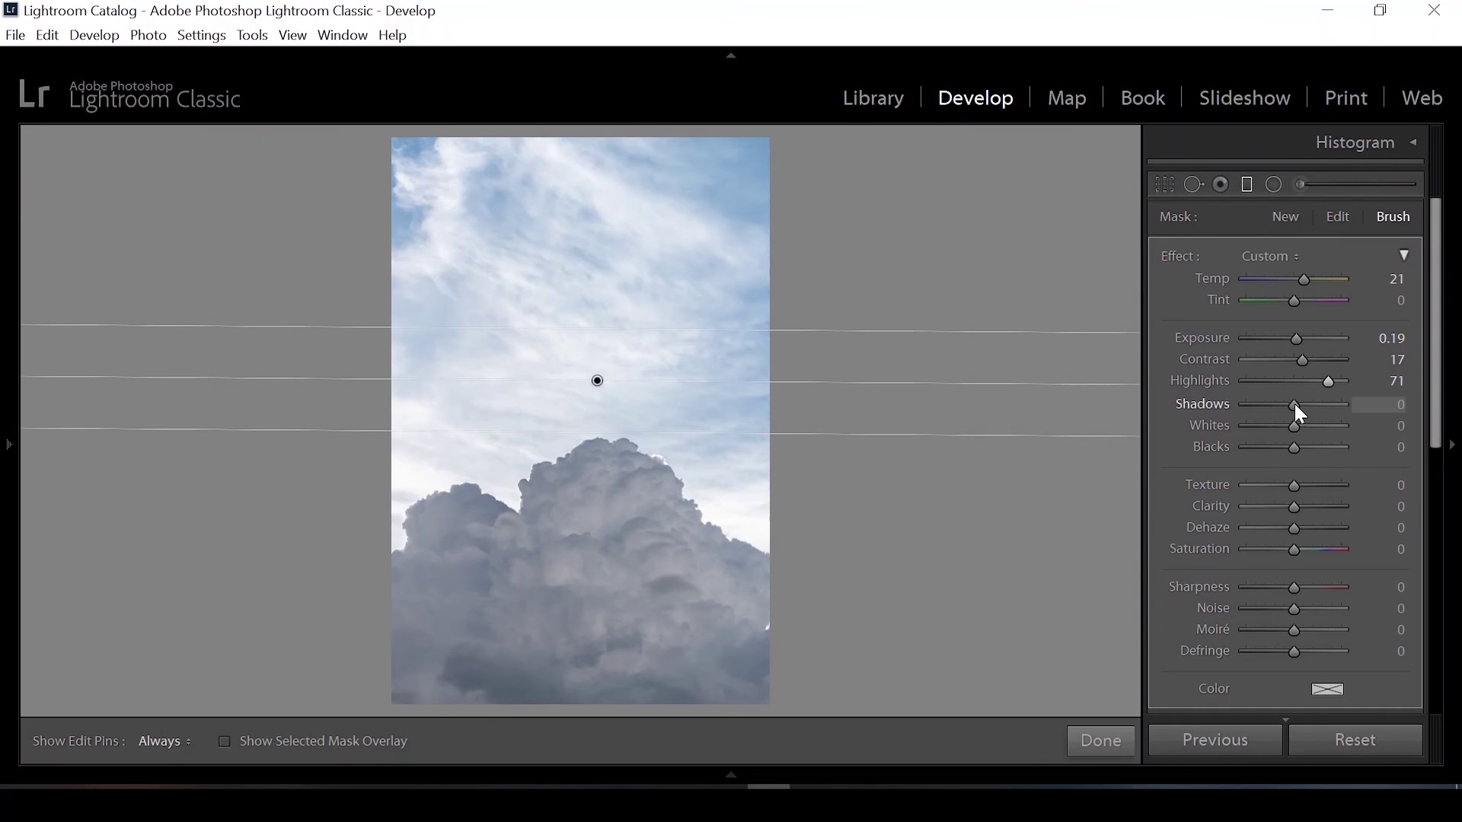
{"action": "mouse_move", "coordinate": [1295, 404]}
{"action": "left_mouse_down"}
{"action": "mouse_move", "coordinate": [1308, 404]}
{"action": "mouse_move", "coordinate": [1273, 406]}
{"action": "mouse_move", "coordinate": [1300, 405]}
{"action": "mouse_move", "coordinate": [1310, 428]}
{"action": "left_mouse_up"}
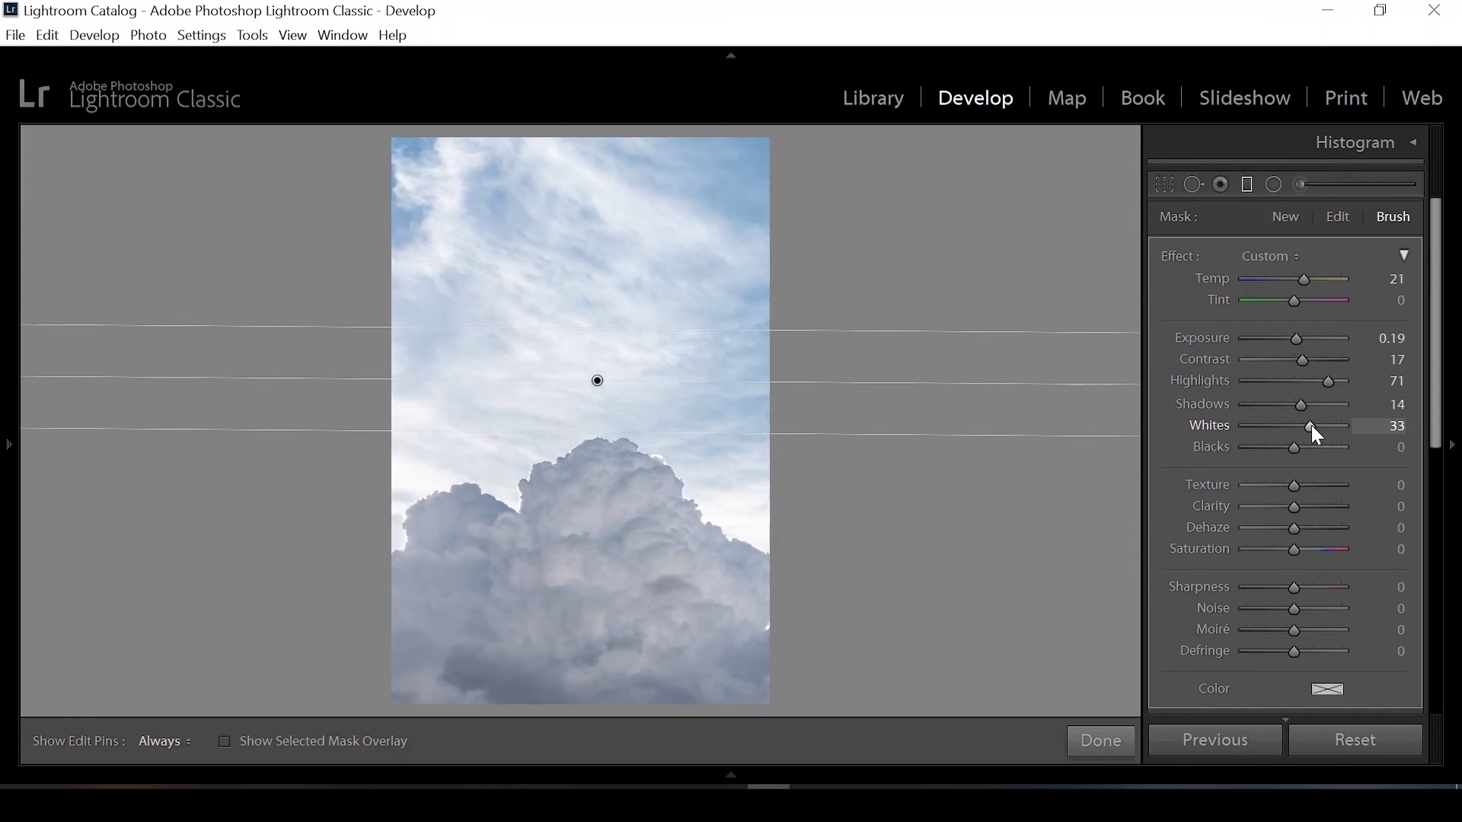
{"action": "left_click_drag", "start_coordinate": [1291, 447], "coordinate": [1290, 449]}
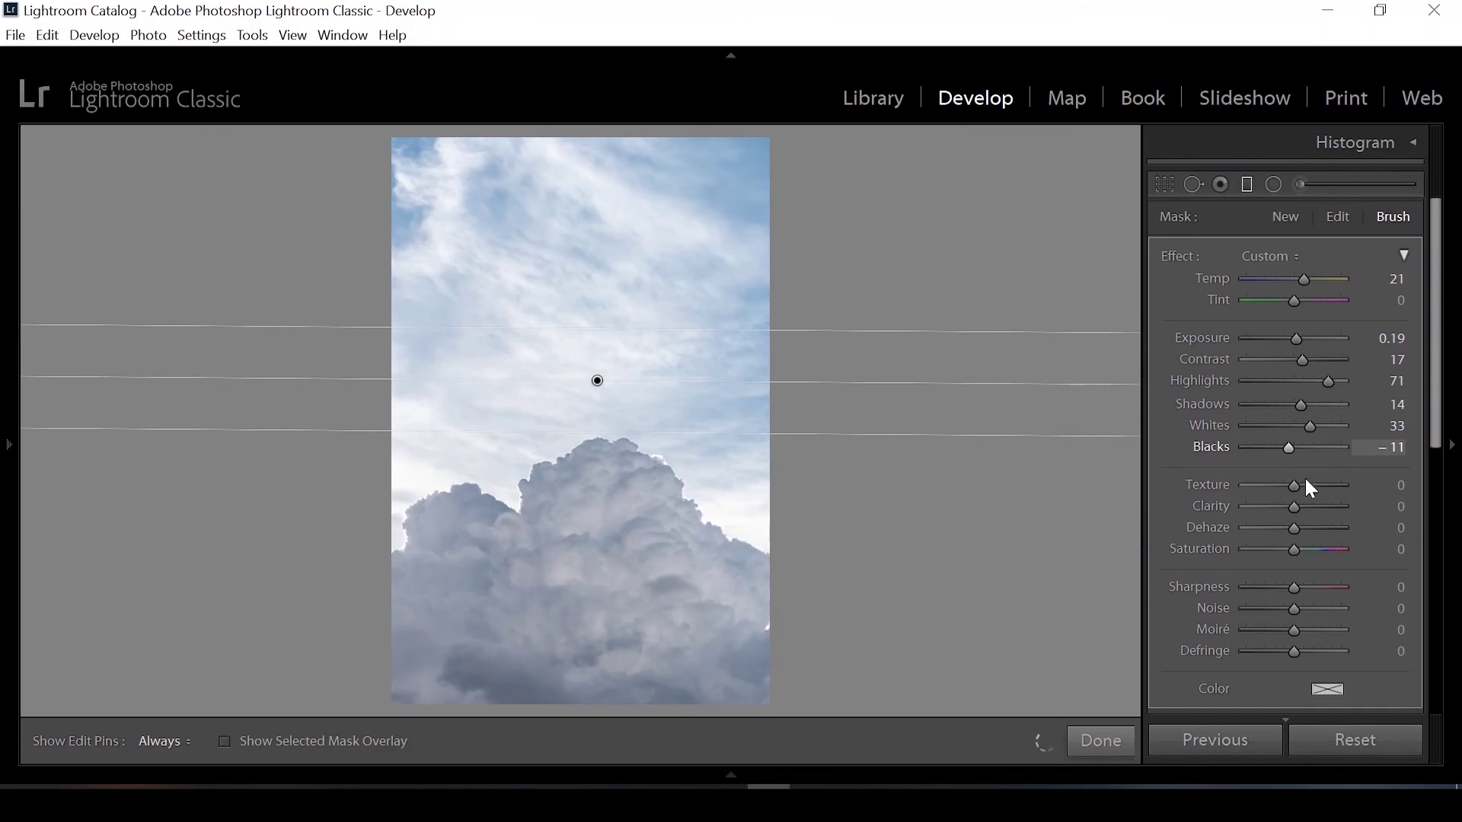
- Zoom in to inspect the cloud edge, then raise the mask's Texture to 56
{"action": "left_click", "coordinate": [676, 518]}
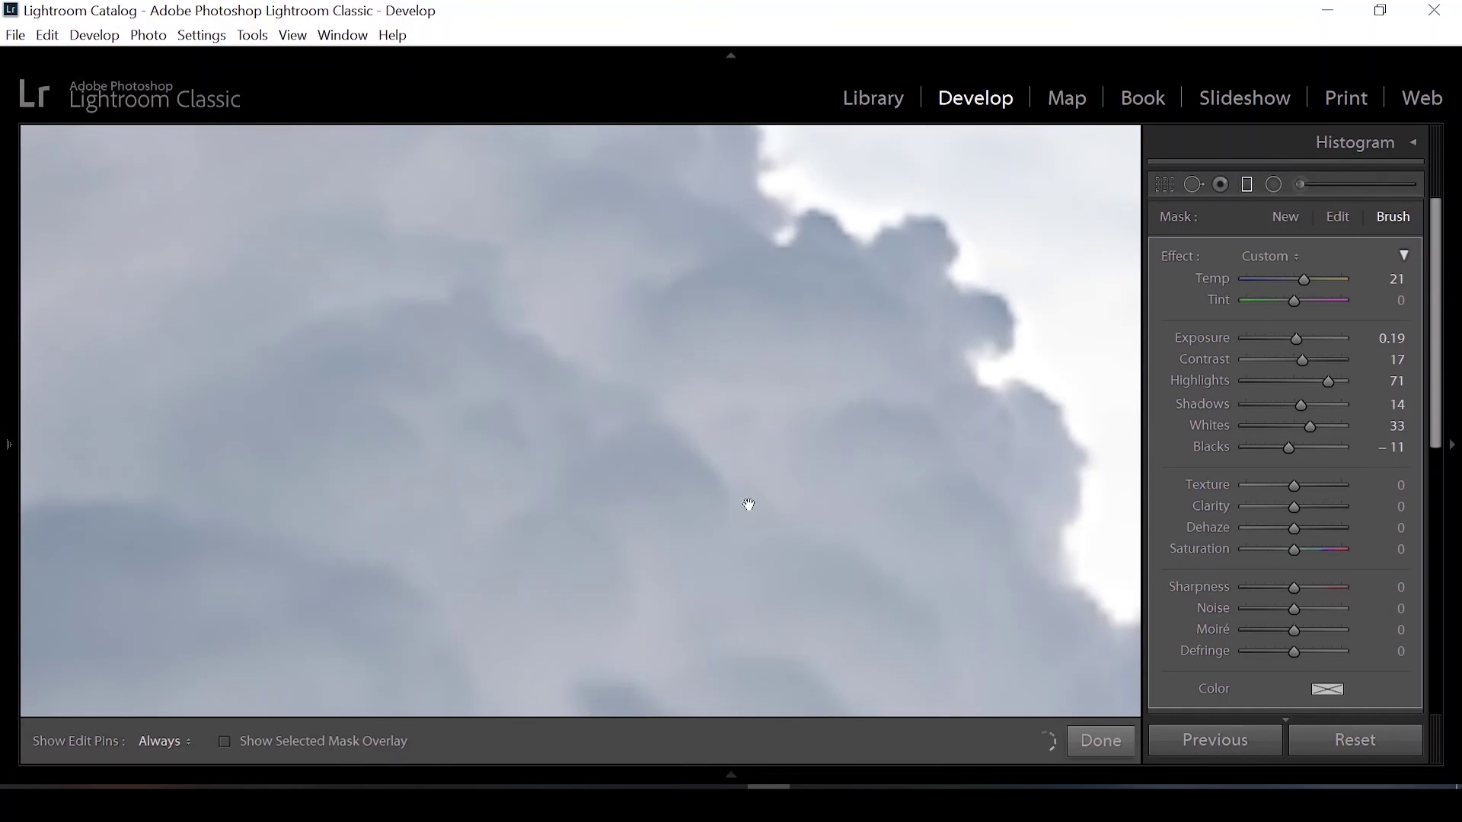
{"action": "left_click_drag", "start_coordinate": [747, 506], "coordinate": [728, 546]}
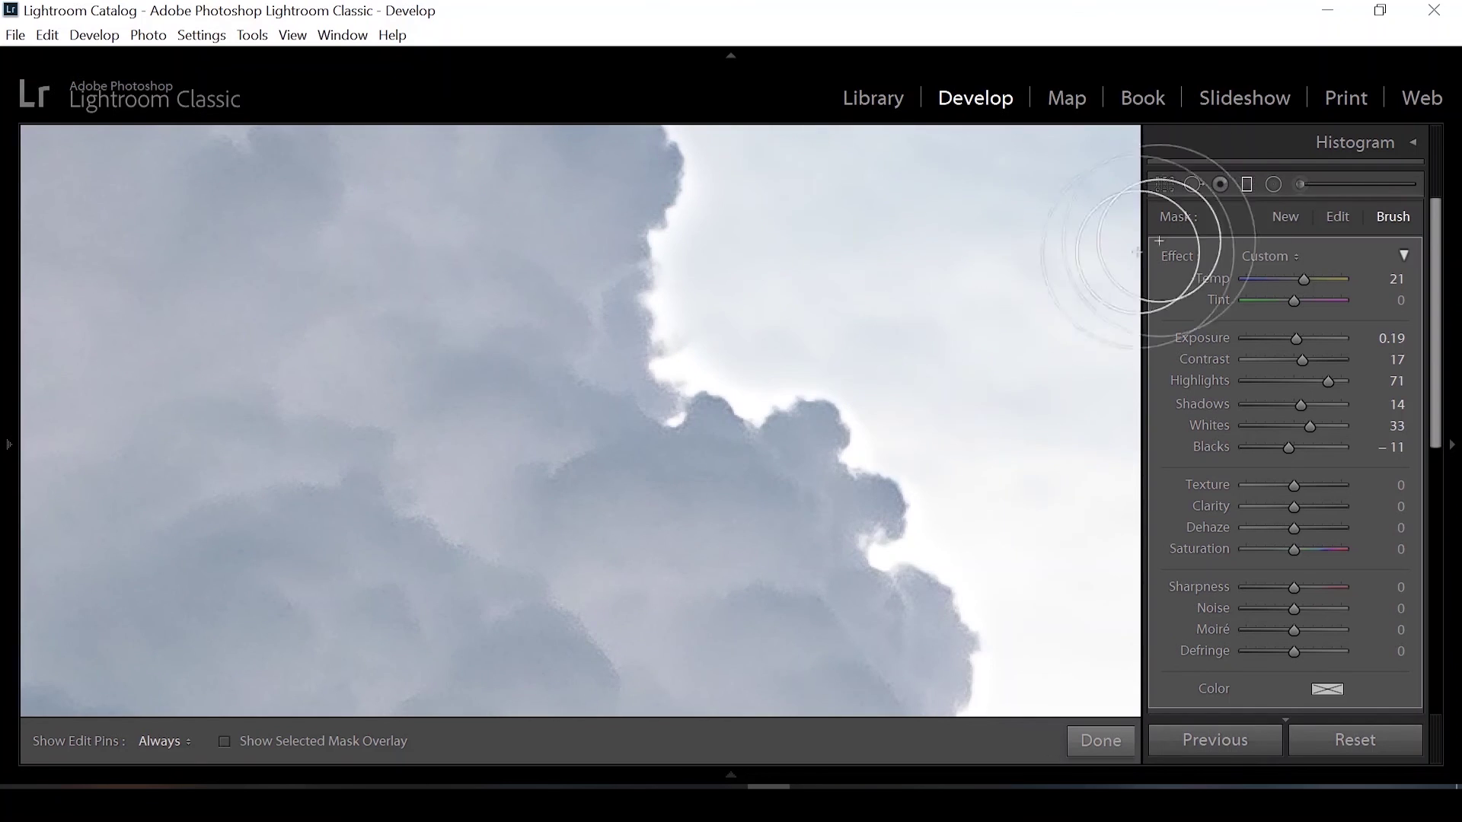
{"action": "key", "text": "z"}
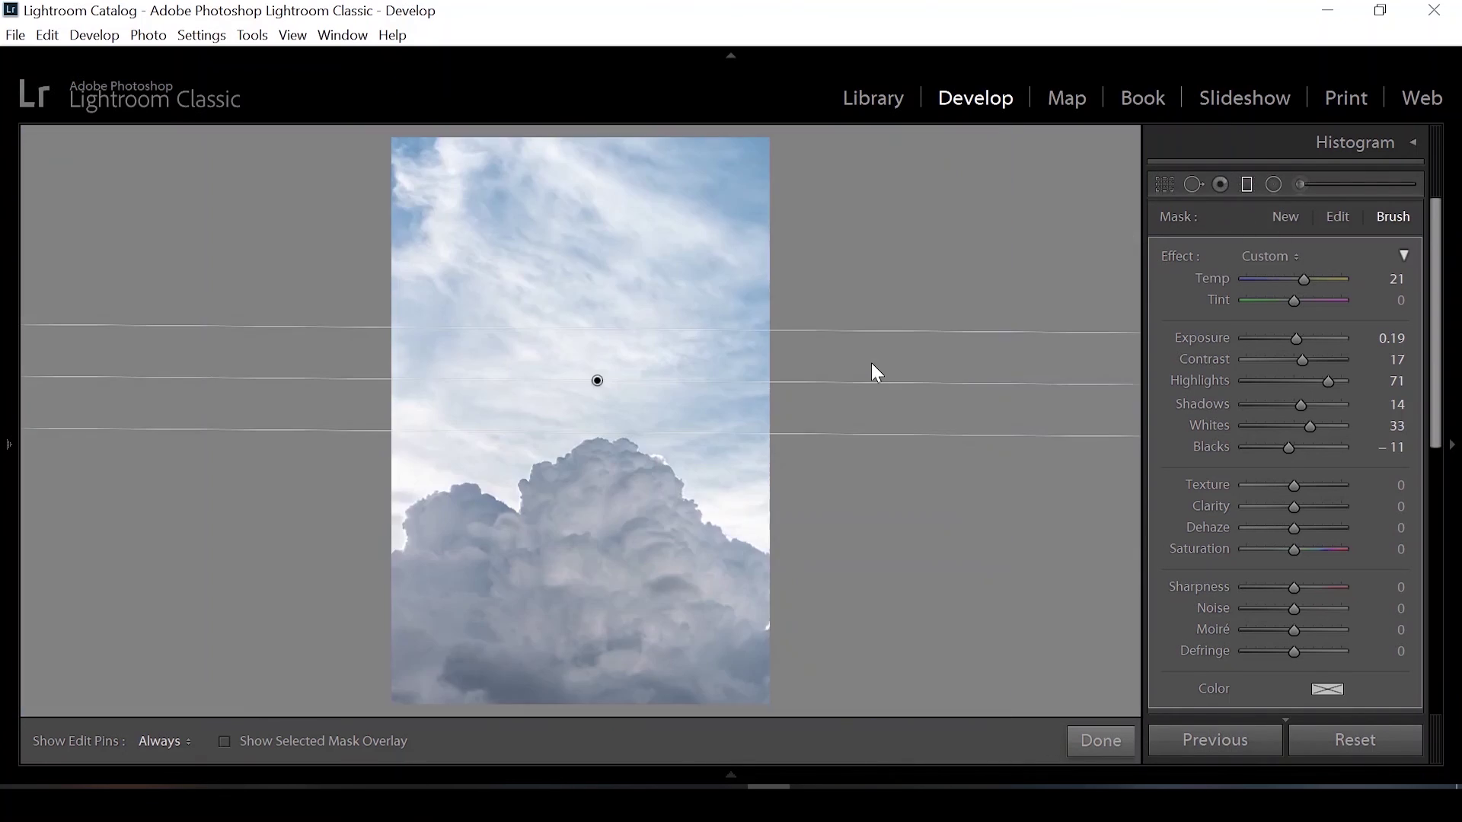
{"action": "left_click_drag", "start_coordinate": [1295, 486], "coordinate": [1322, 486]}
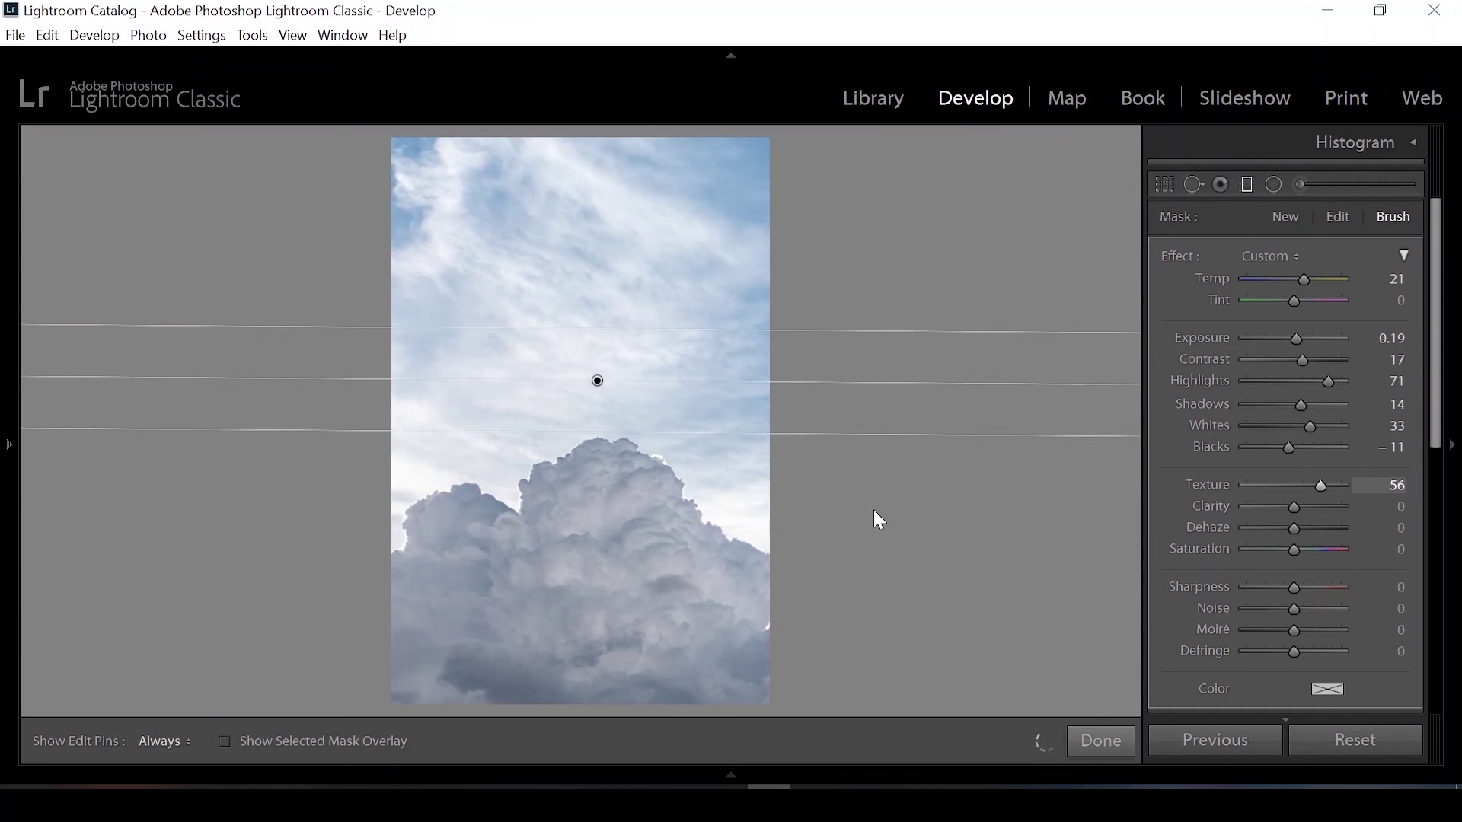
- Zoom the close-up to 1:2 and raise the cloud mask's Texture to 67
{"action": "left_click", "coordinate": [699, 534]}
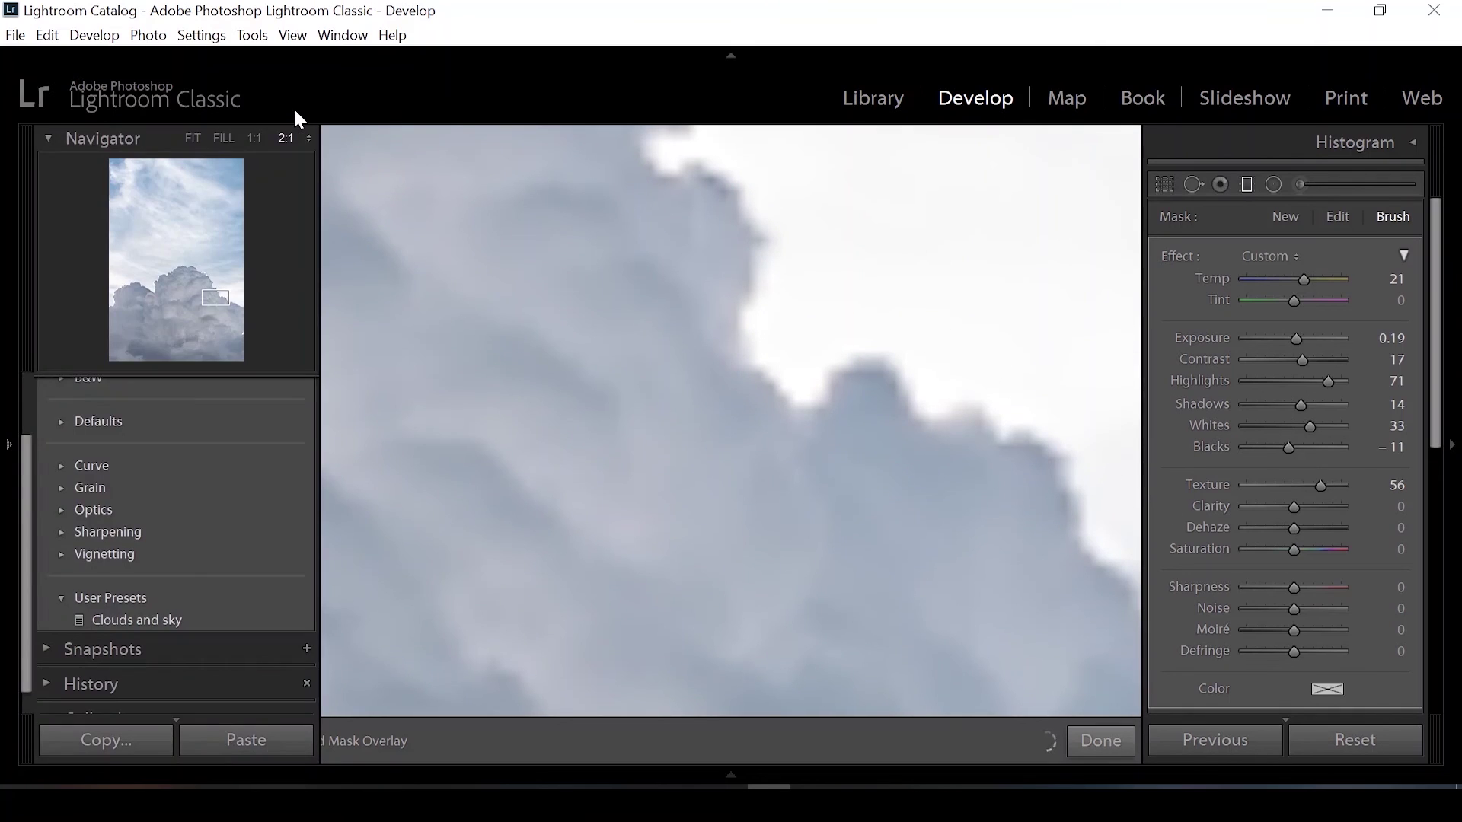
{"action": "left_click", "coordinate": [308, 138]}
{"action": "left_click", "coordinate": [263, 258]}
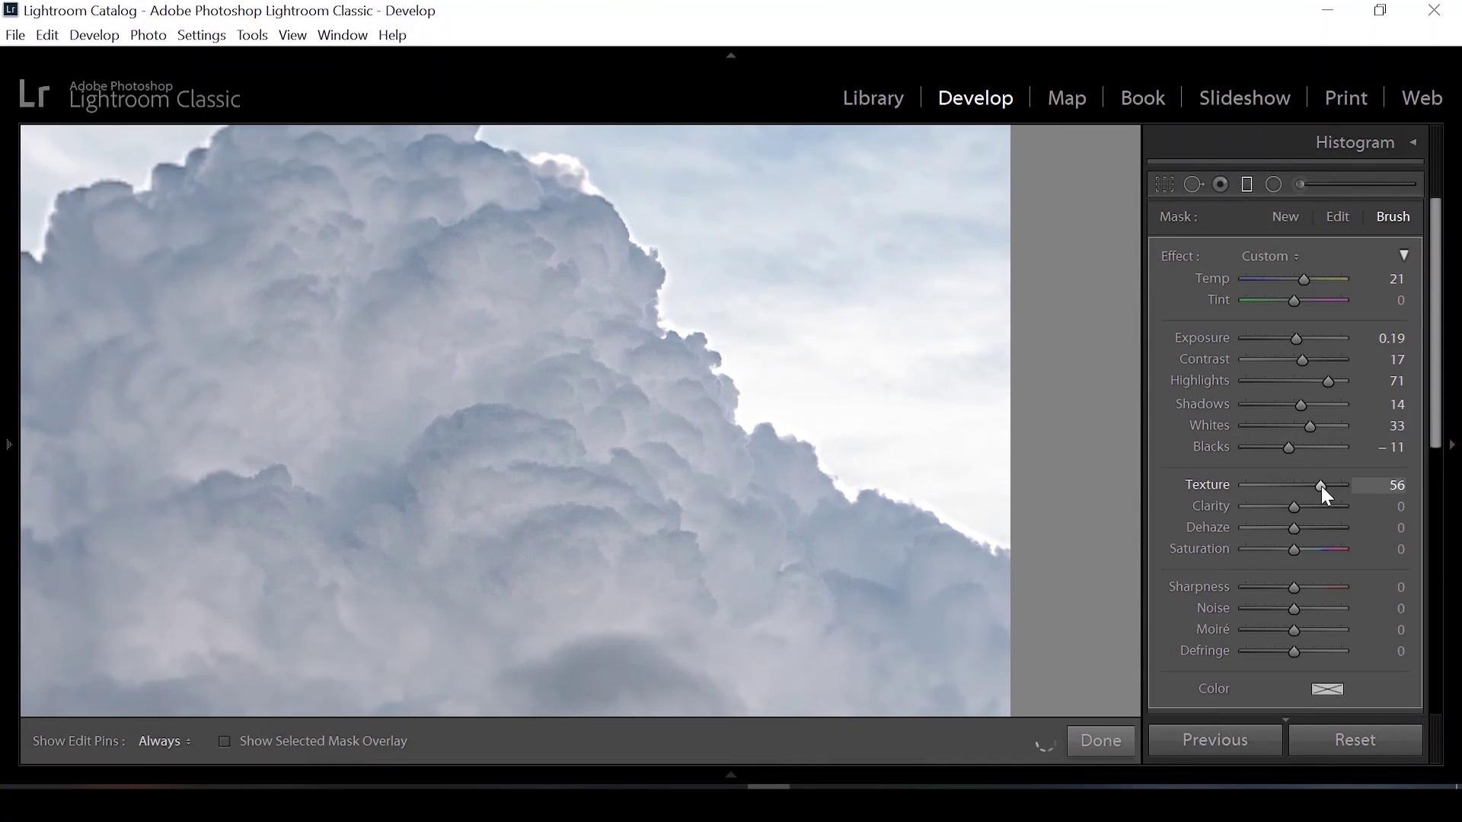
{"action": "left_click_drag", "start_coordinate": [1322, 486], "coordinate": [1326, 486]}
- Push the cloud mask's Clarity to 78 and Noise reduction to 76
{"action": "left_click_drag", "start_coordinate": [1294, 508], "coordinate": [1313, 508]}
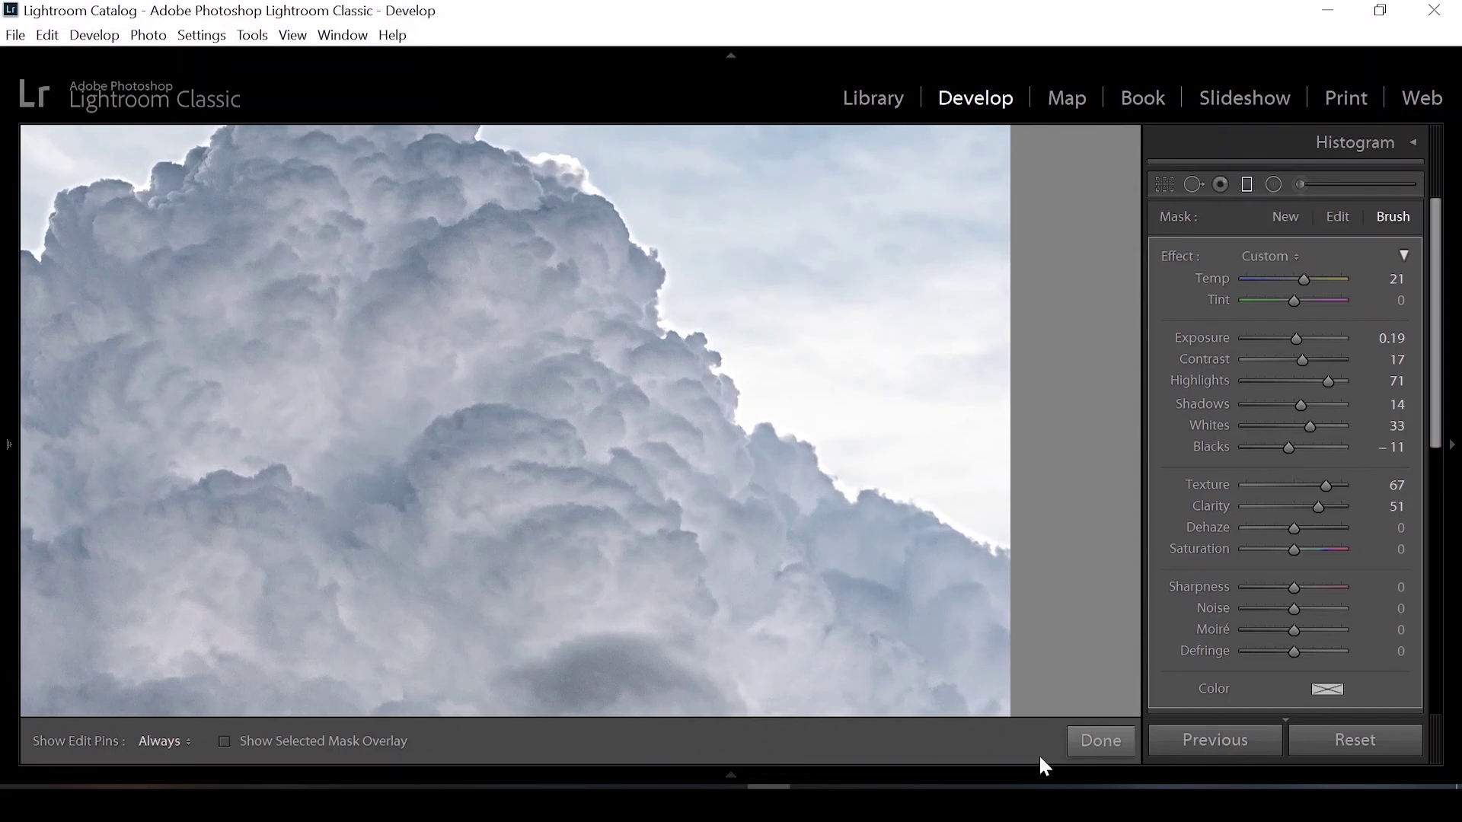
{"action": "left_click_drag", "start_coordinate": [1321, 507], "coordinate": [1334, 508]}
{"action": "left_click_drag", "start_coordinate": [1297, 610], "coordinate": [1326, 609]}
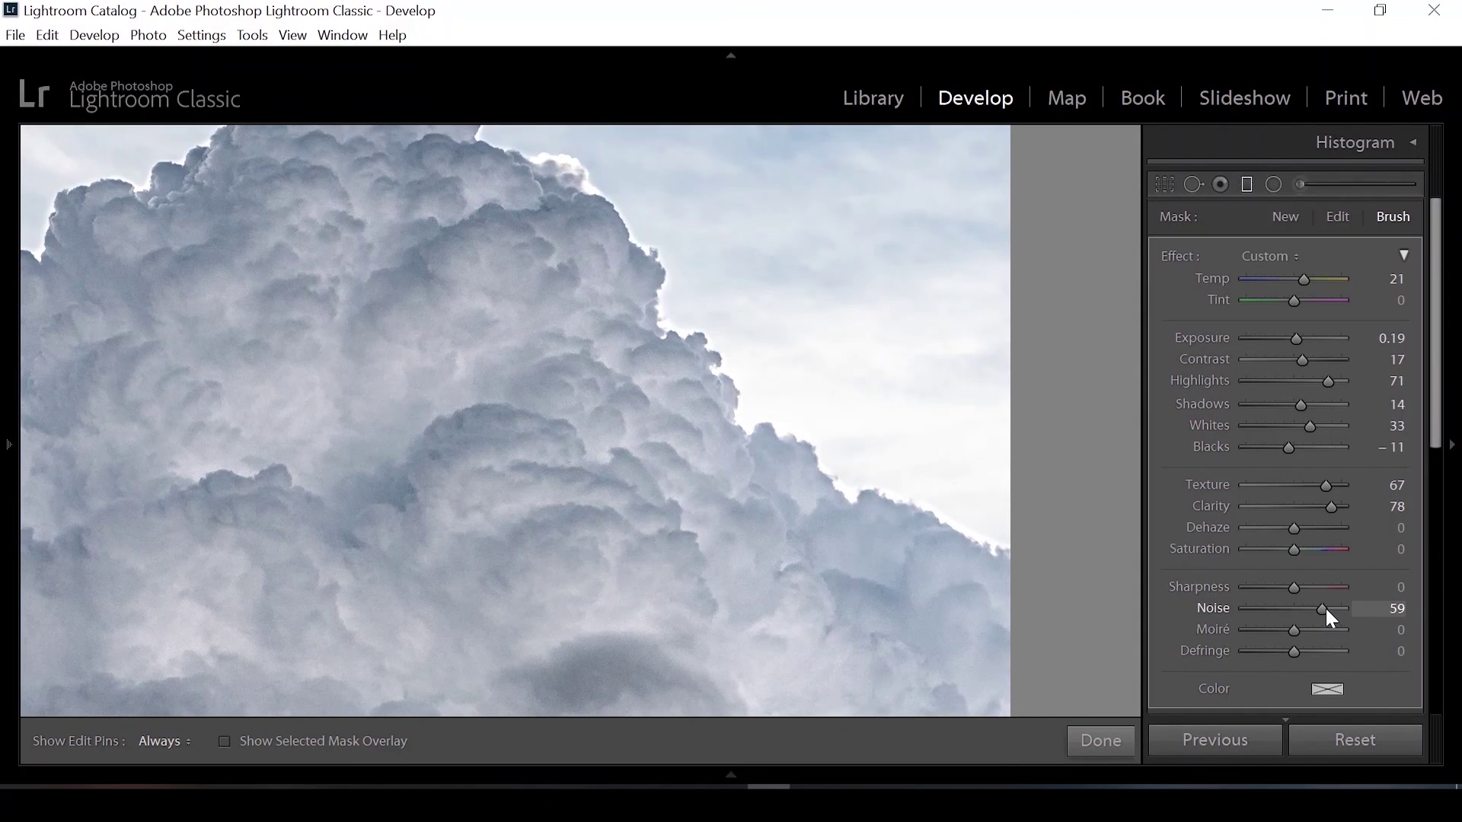
{"action": "left_click_drag", "start_coordinate": [1326, 608], "coordinate": [1335, 610]}
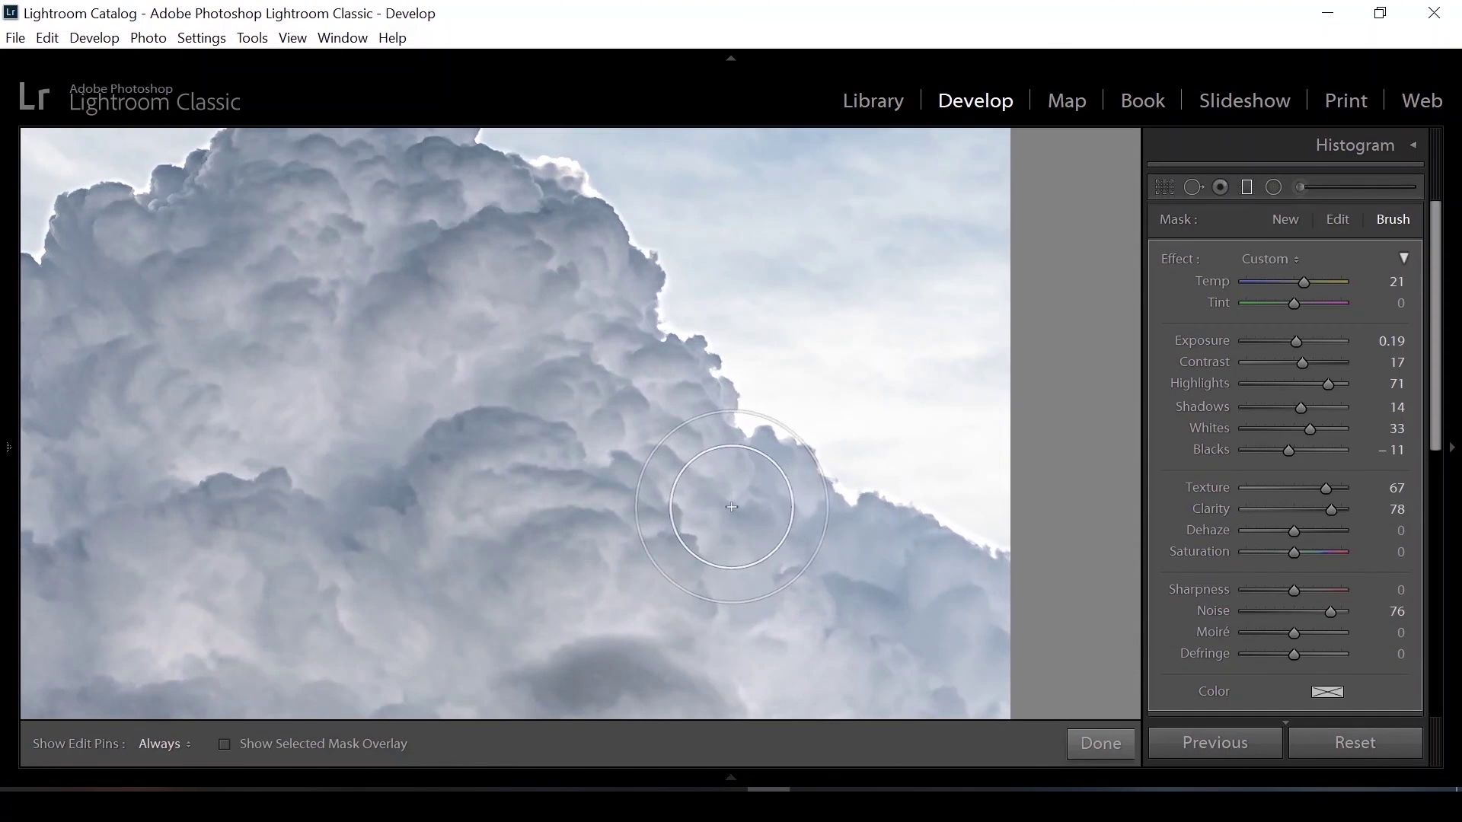
- Toggle the graduated filter off and on for a before/after, then close it and expand Basic
{"action": "left_click", "coordinate": [599, 473]}
{"action": "scroll", "coordinate": [1158, 514], "scroll_direction": "down", "scroll_amount": 3}
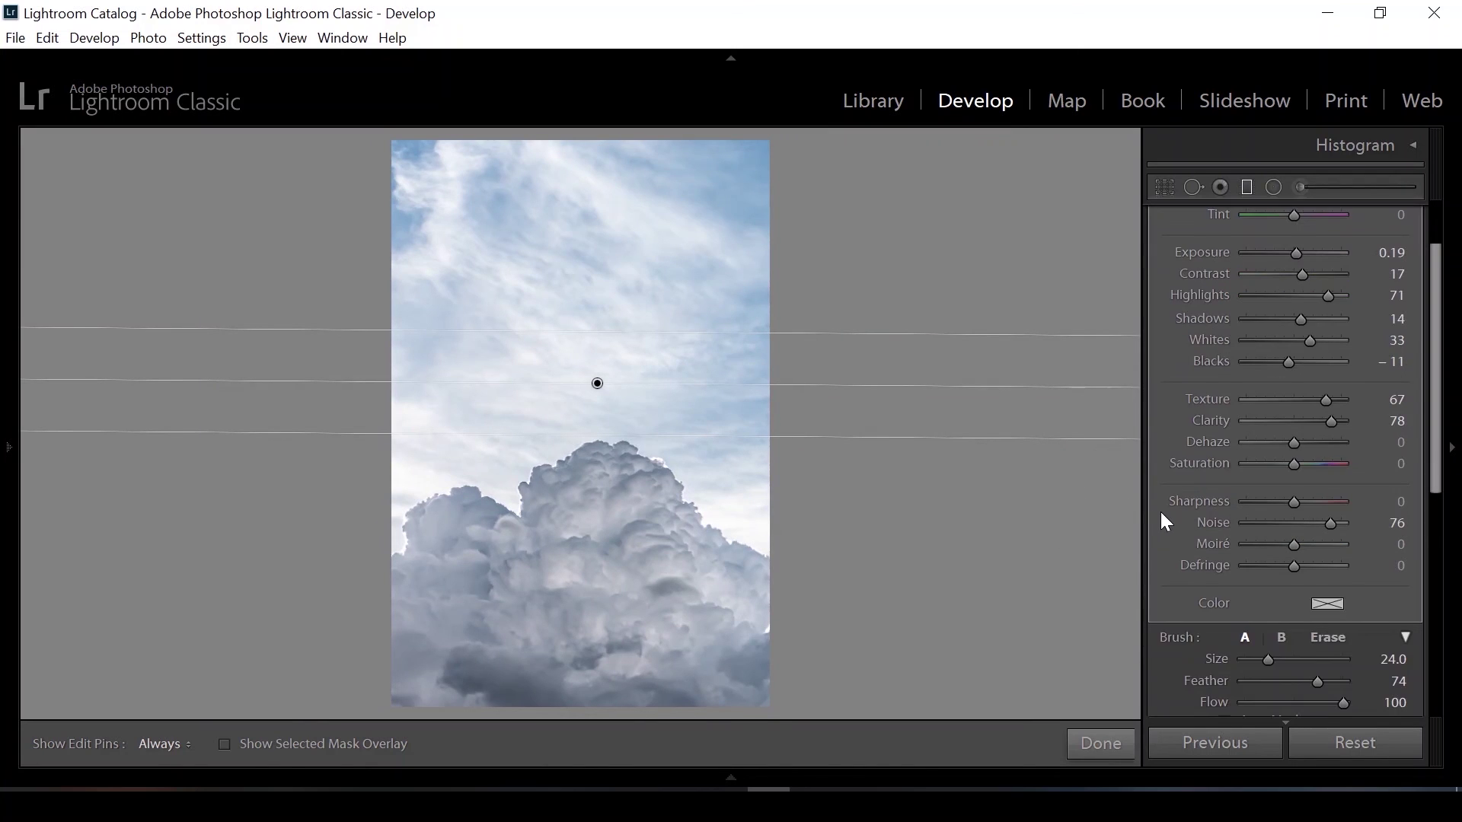
{"action": "scroll", "coordinate": [1160, 511], "scroll_direction": "down", "scroll_amount": 3}
{"action": "scroll", "coordinate": [1181, 608], "scroll_direction": "down", "scroll_amount": 3}
{"action": "left_click", "coordinate": [1165, 655]}
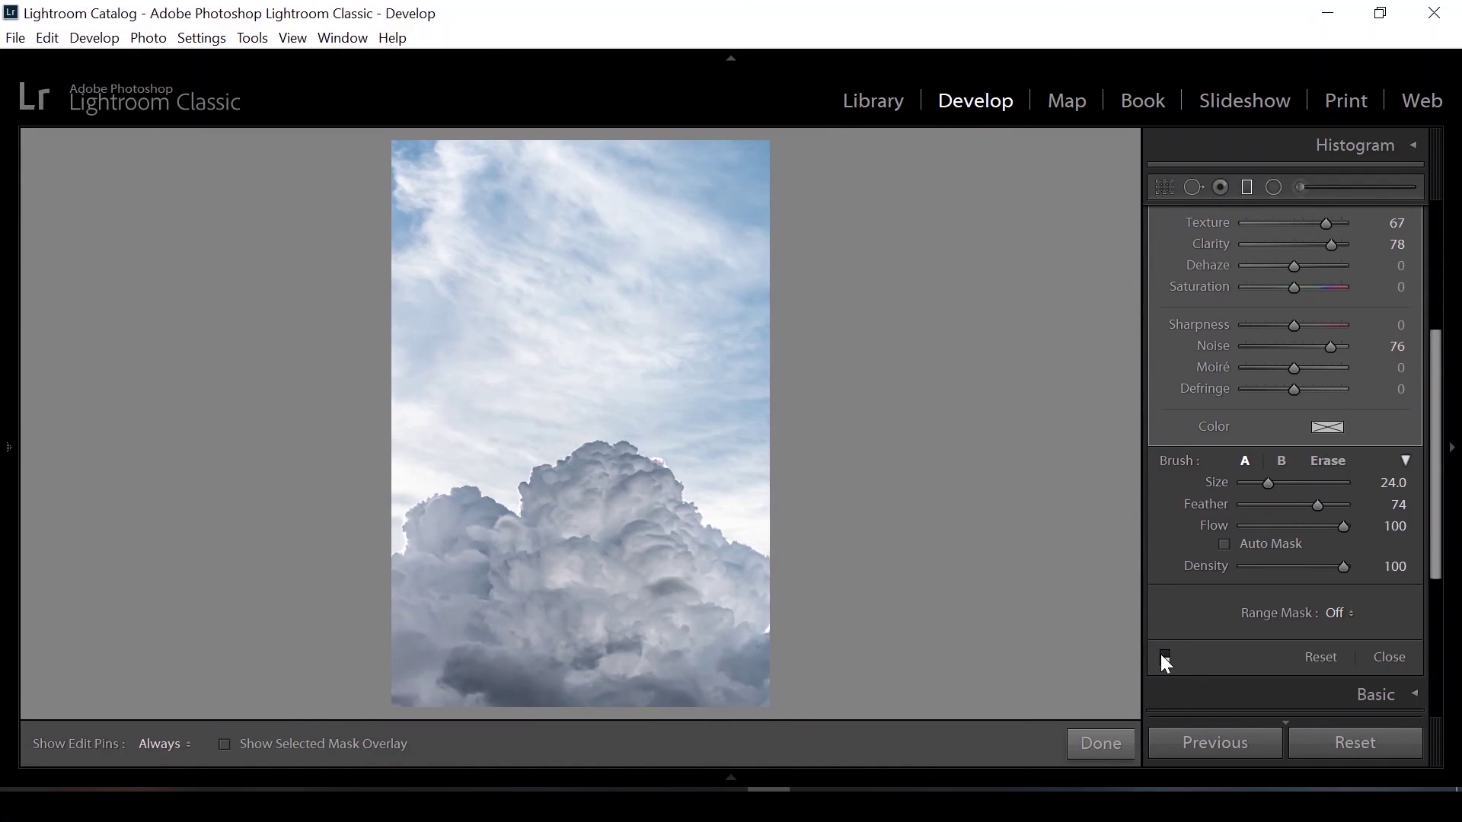
{"action": "left_click", "coordinate": [1163, 655]}
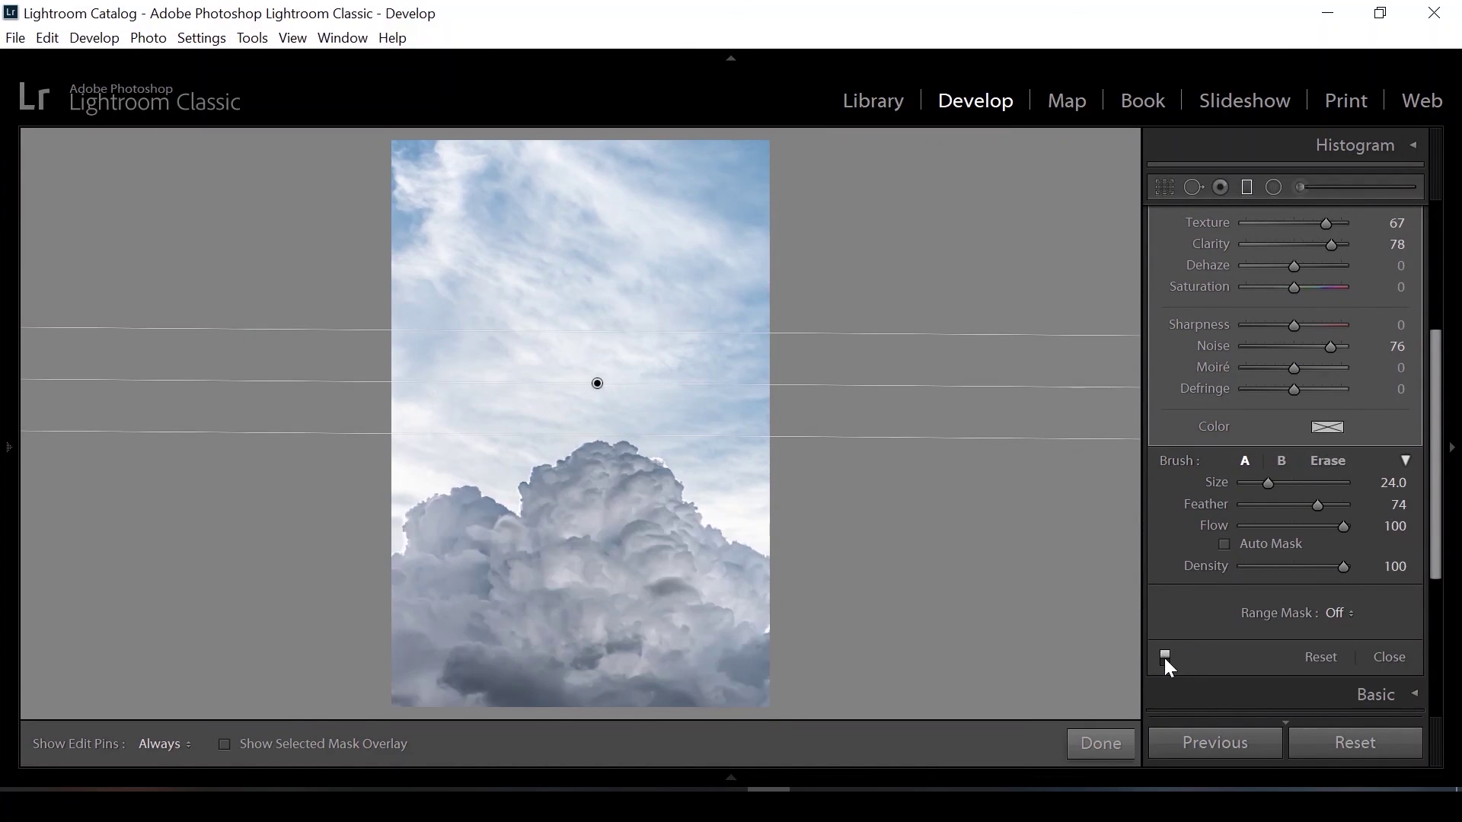
{"action": "left_click", "coordinate": [1165, 655]}
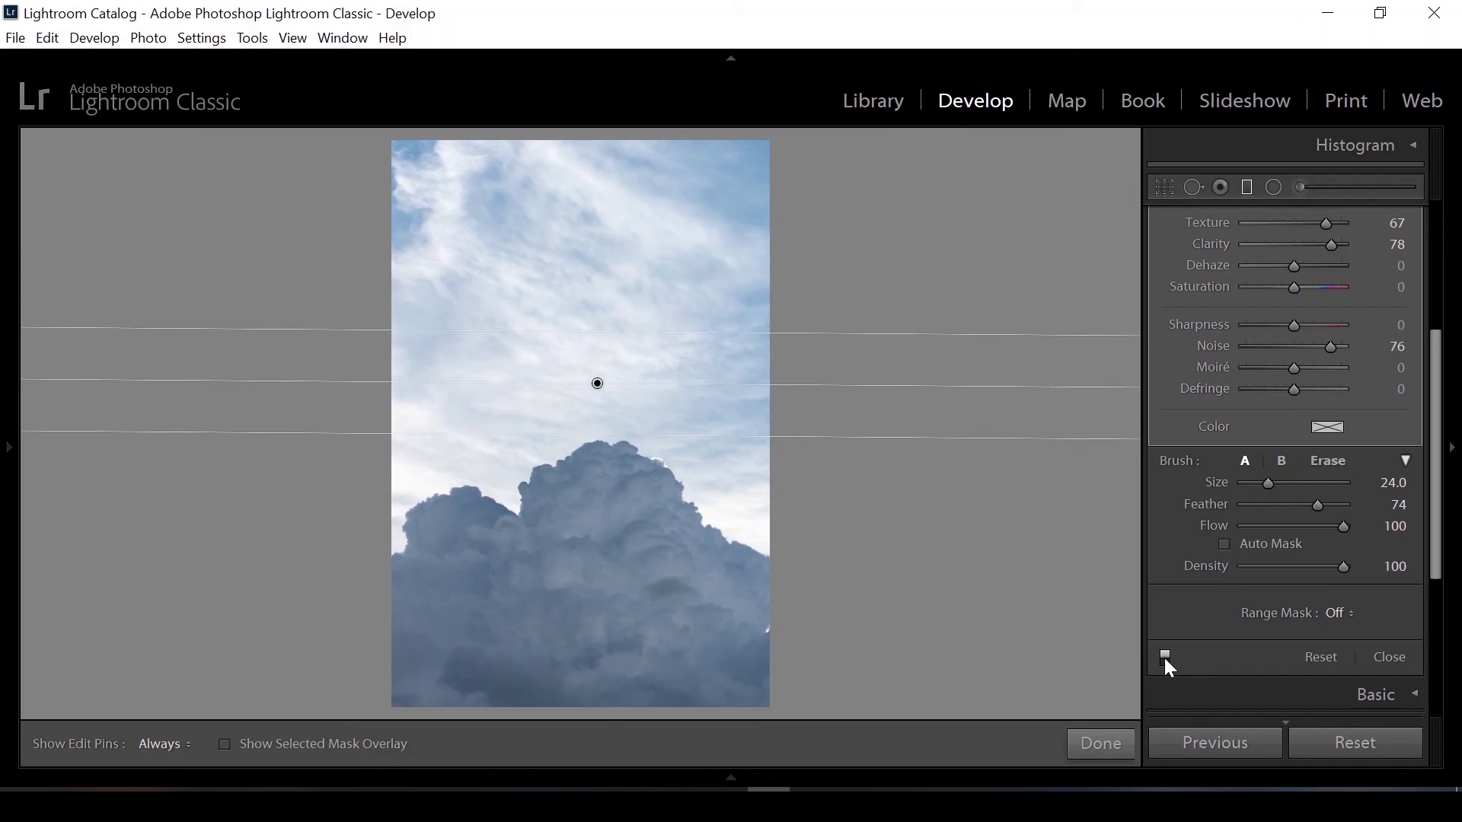
{"action": "left_click", "coordinate": [1165, 656]}
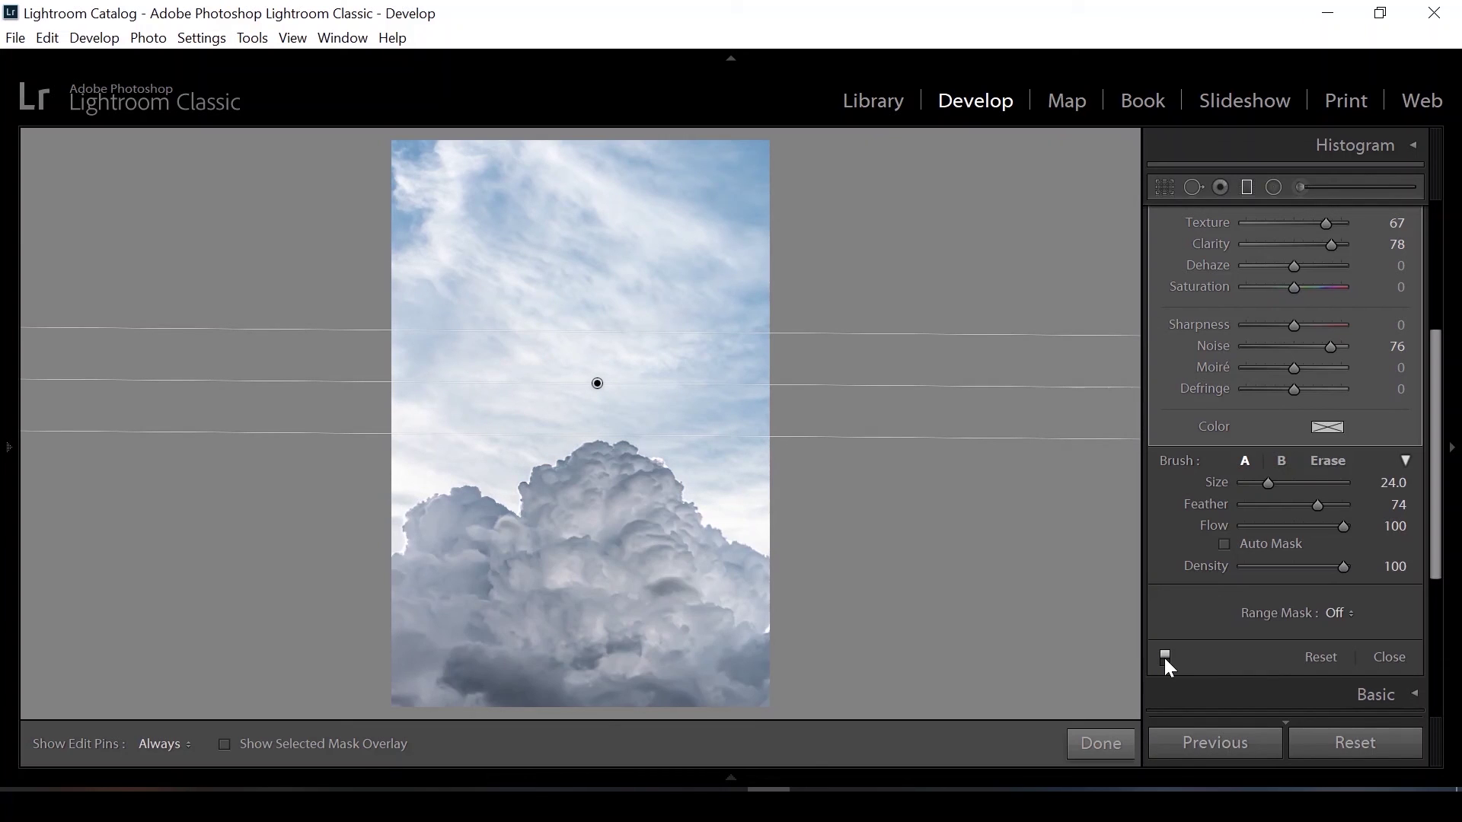
{"action": "left_click", "coordinate": [1101, 745]}
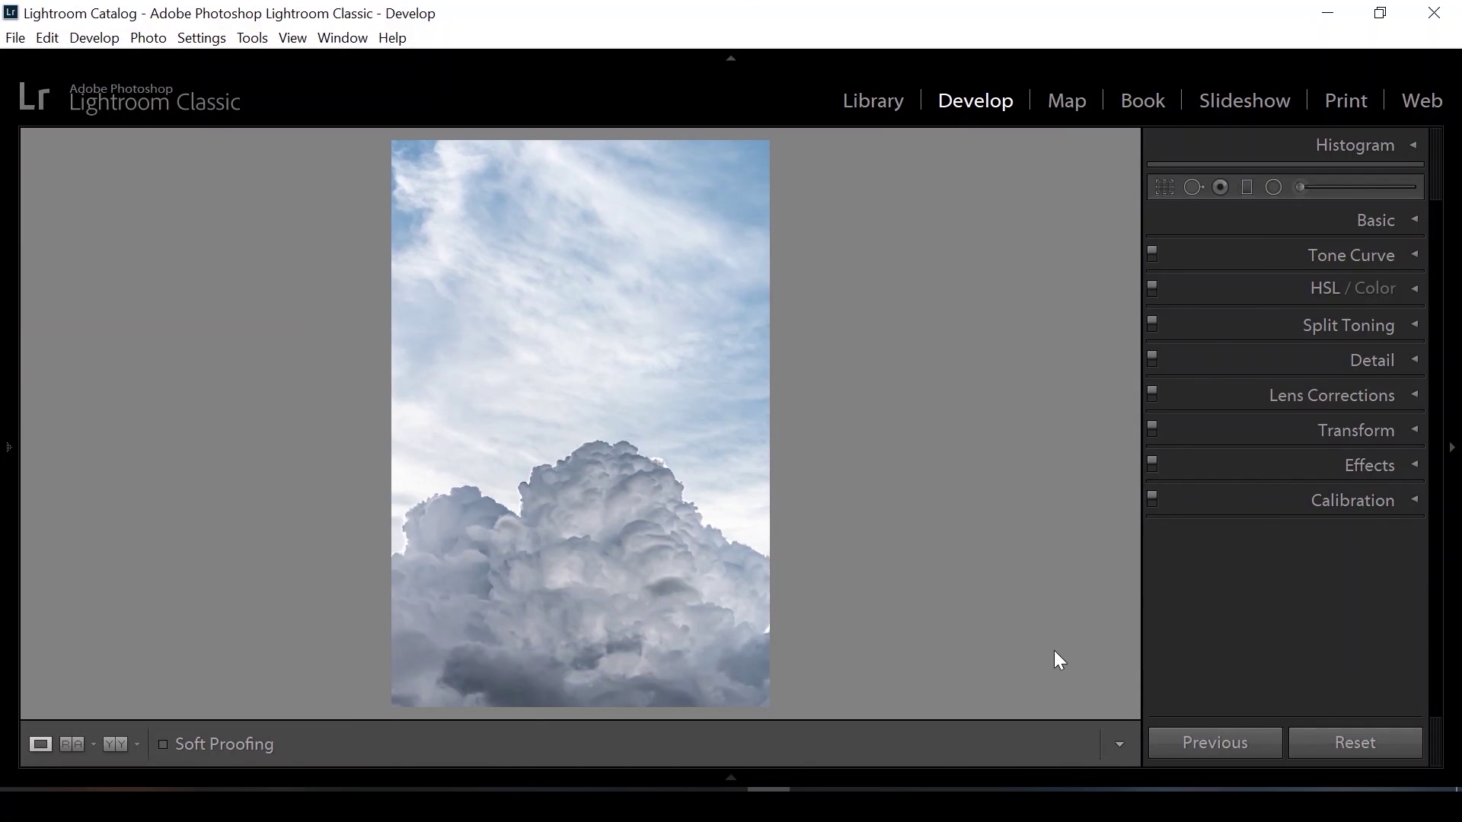
{"action": "key", "text": "ctrl+1"}
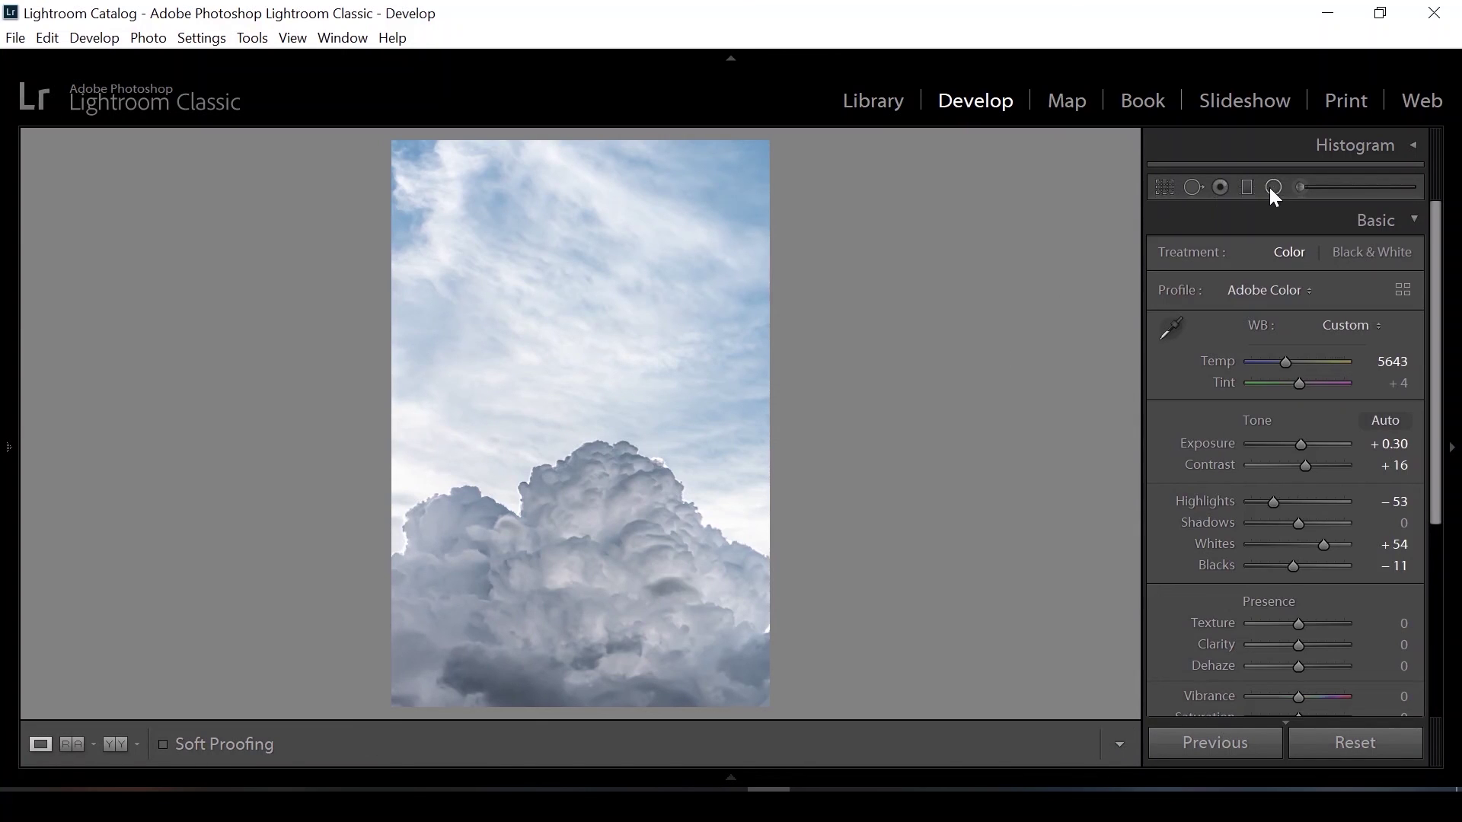
- Draw a radial filter over the lower cloud mass, move it down, and reset Exposure to 0.00
{"action": "left_click", "coordinate": [1270, 189]}
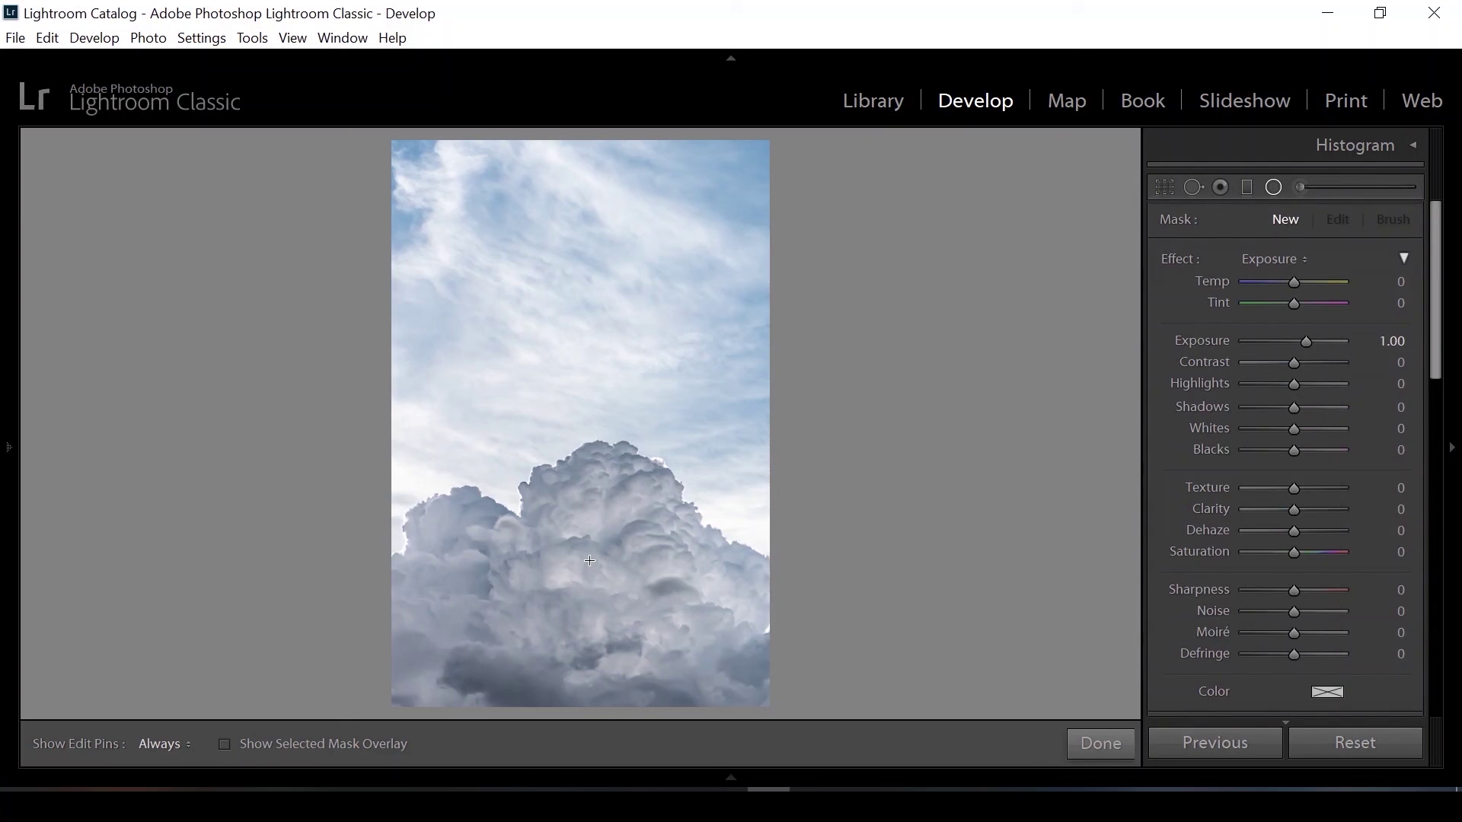
{"action": "mouse_move", "coordinate": [607, 583]}
{"action": "left_mouse_down"}
{"action": "mouse_move", "coordinate": [954, 771]}
{"action": "mouse_move", "coordinate": [956, 792]}
{"action": "left_mouse_up"}
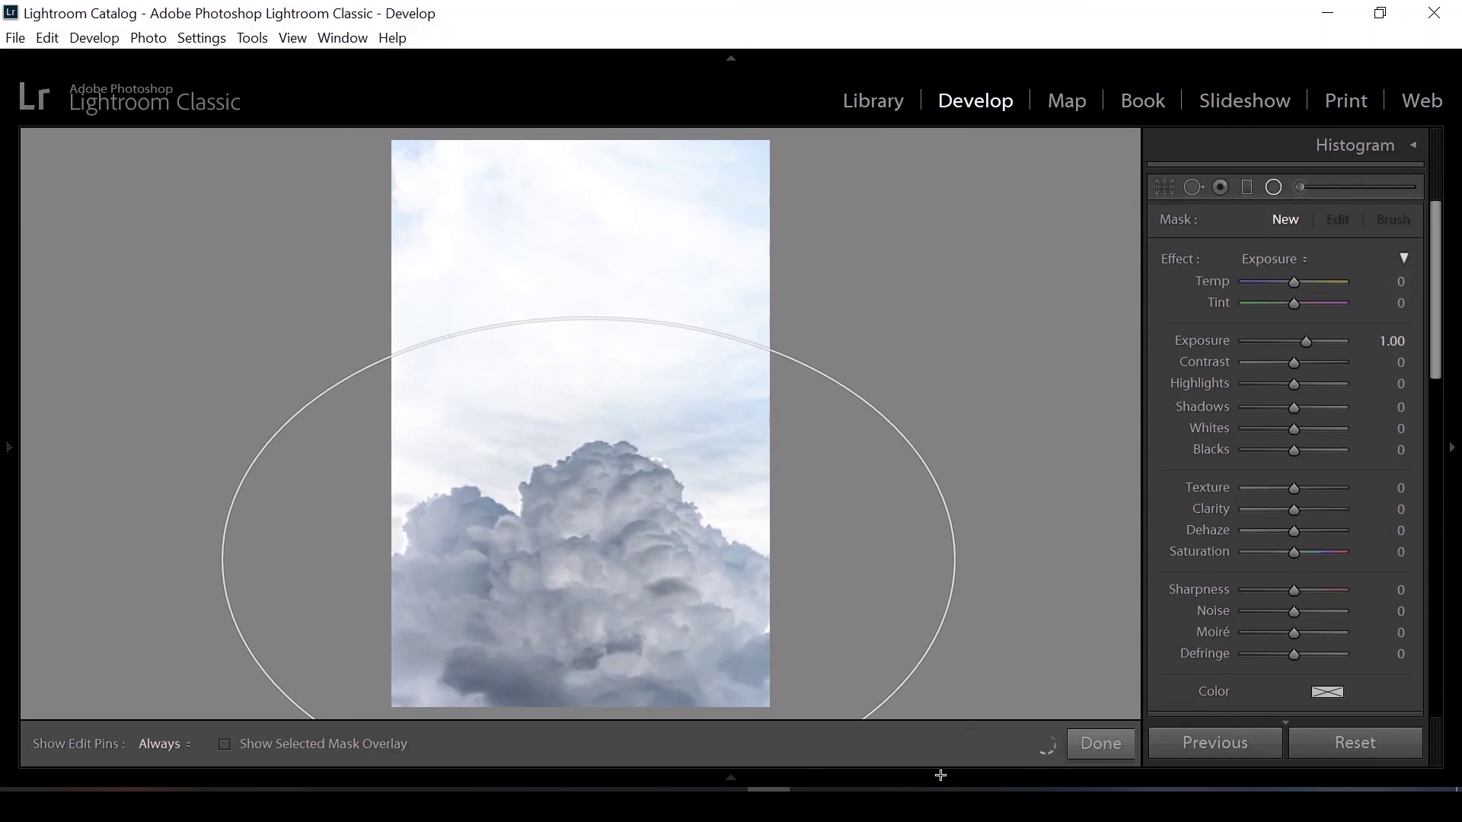
{"action": "left_click_drag", "start_coordinate": [591, 578], "coordinate": [593, 618]}
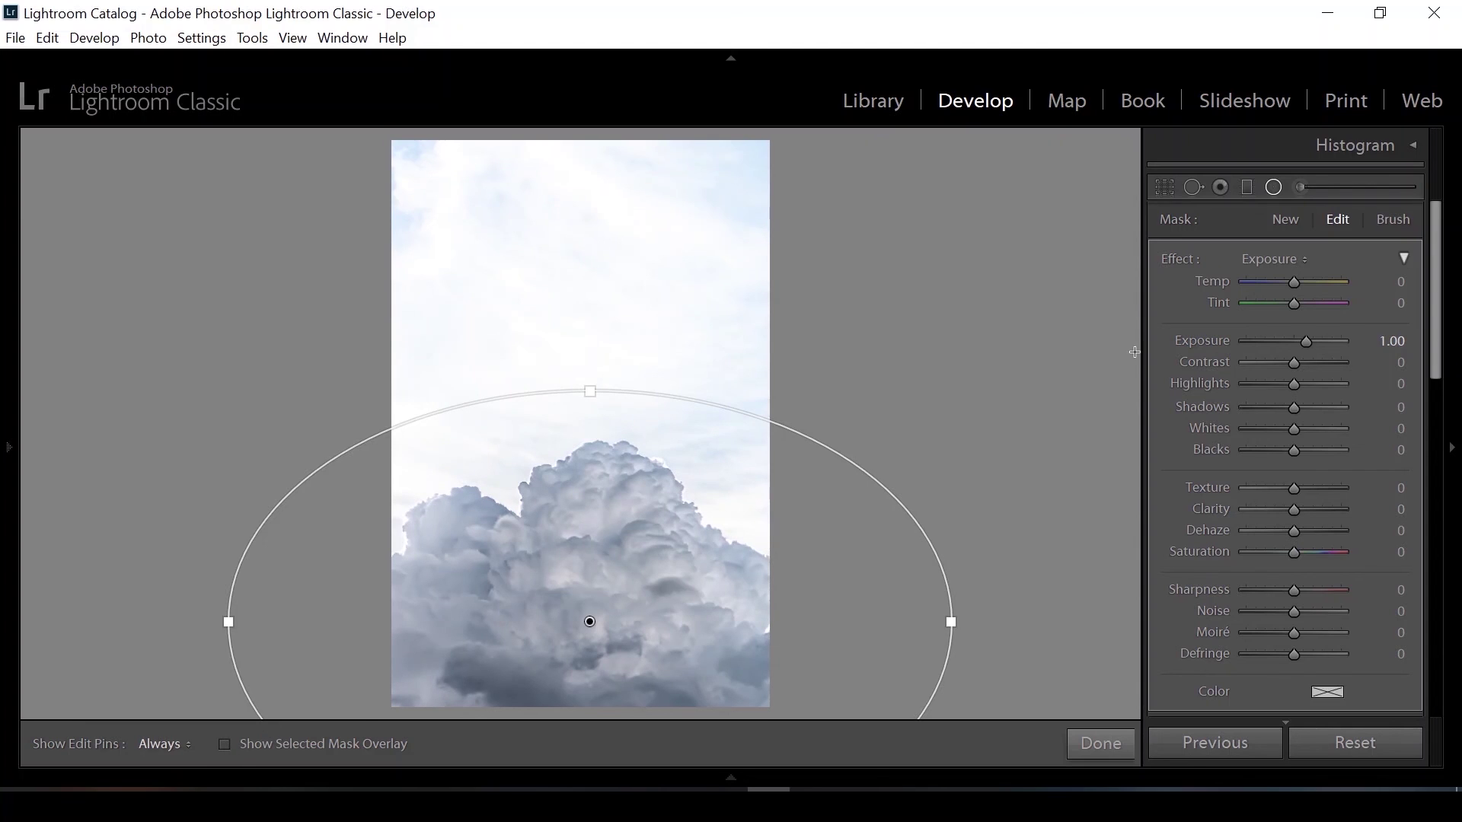
{"action": "double_click", "coordinate": [1309, 342]}
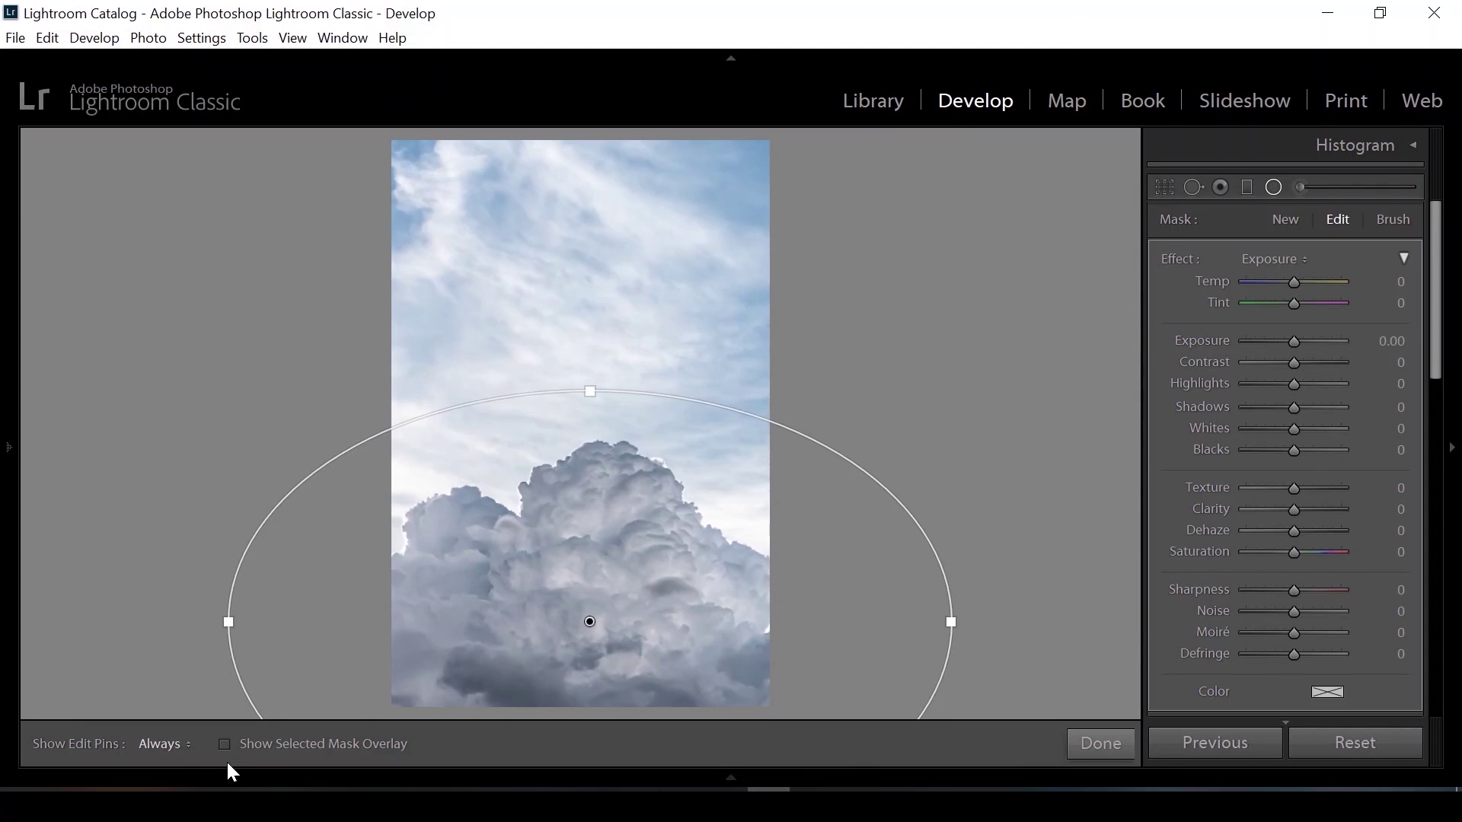
- Show the mask overlay, switch the radial mask to Brush Erase, and erase the lower-left clouds
{"action": "left_click", "coordinate": [225, 744]}
{"action": "key", "text": "shift+t"}
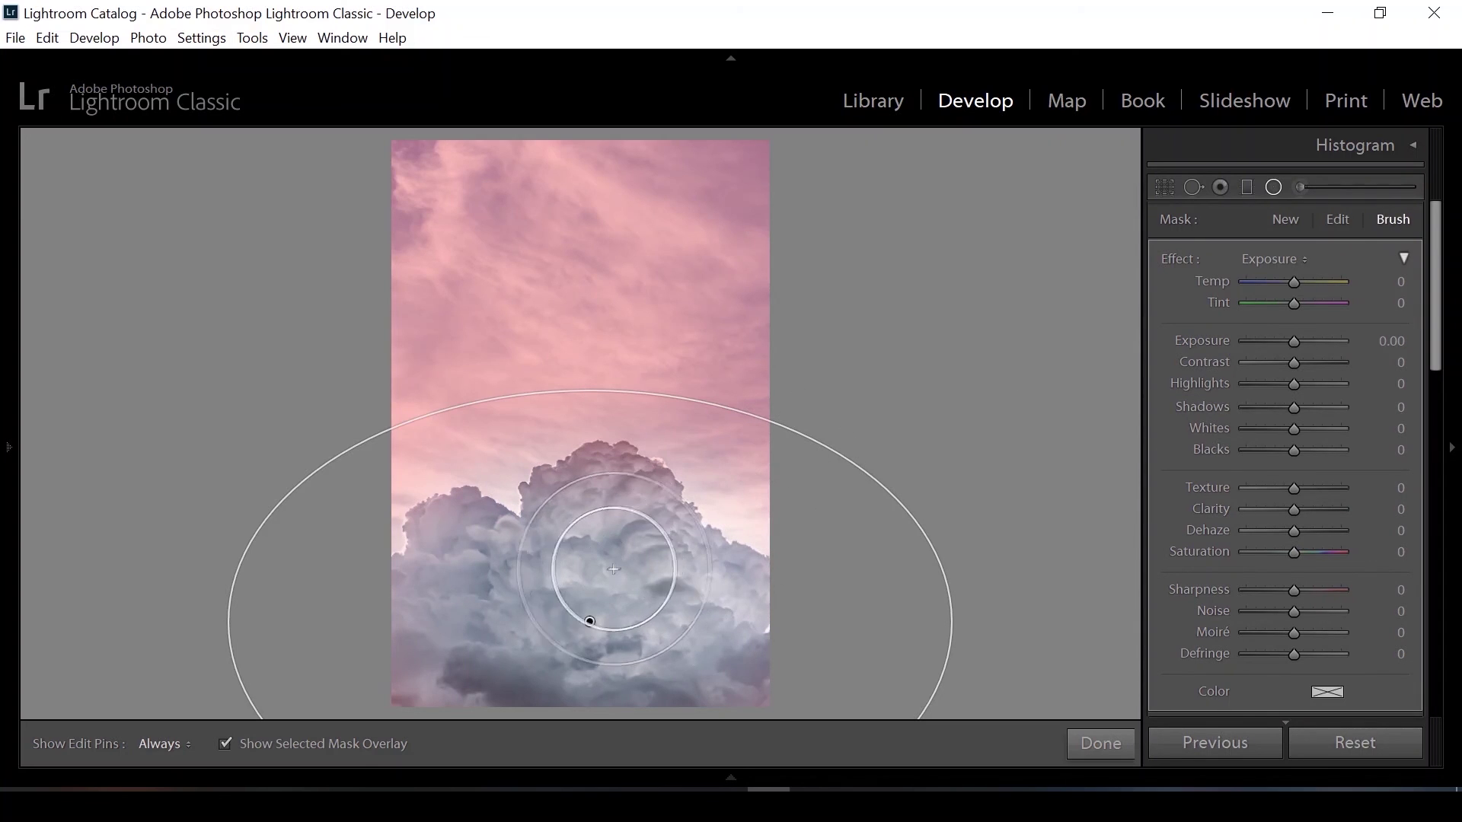
{"action": "key", "text": "alt"}
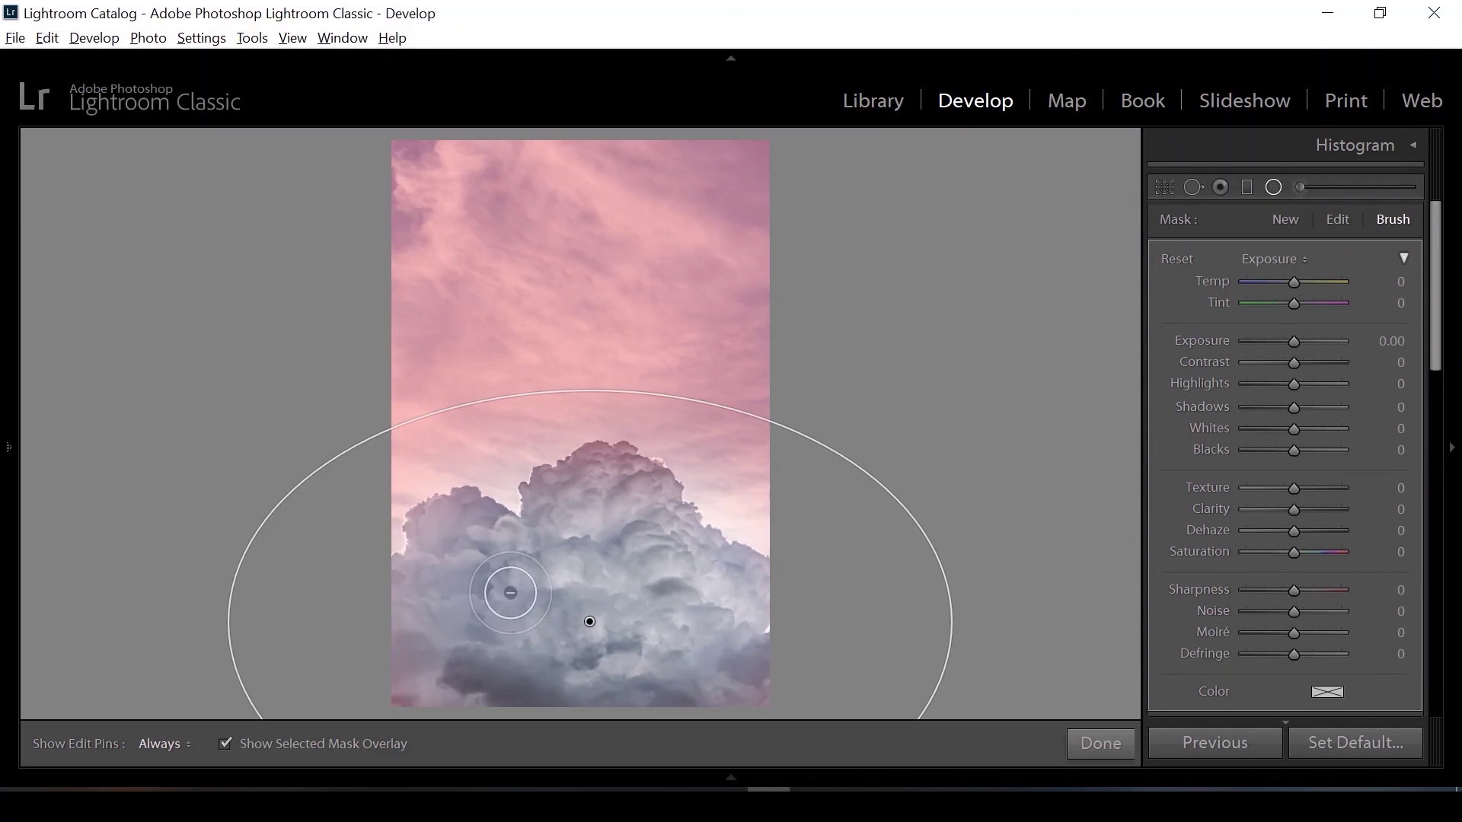
{"action": "scroll", "coordinate": [443, 642], "scroll_direction": "up", "scroll_amount": 3}
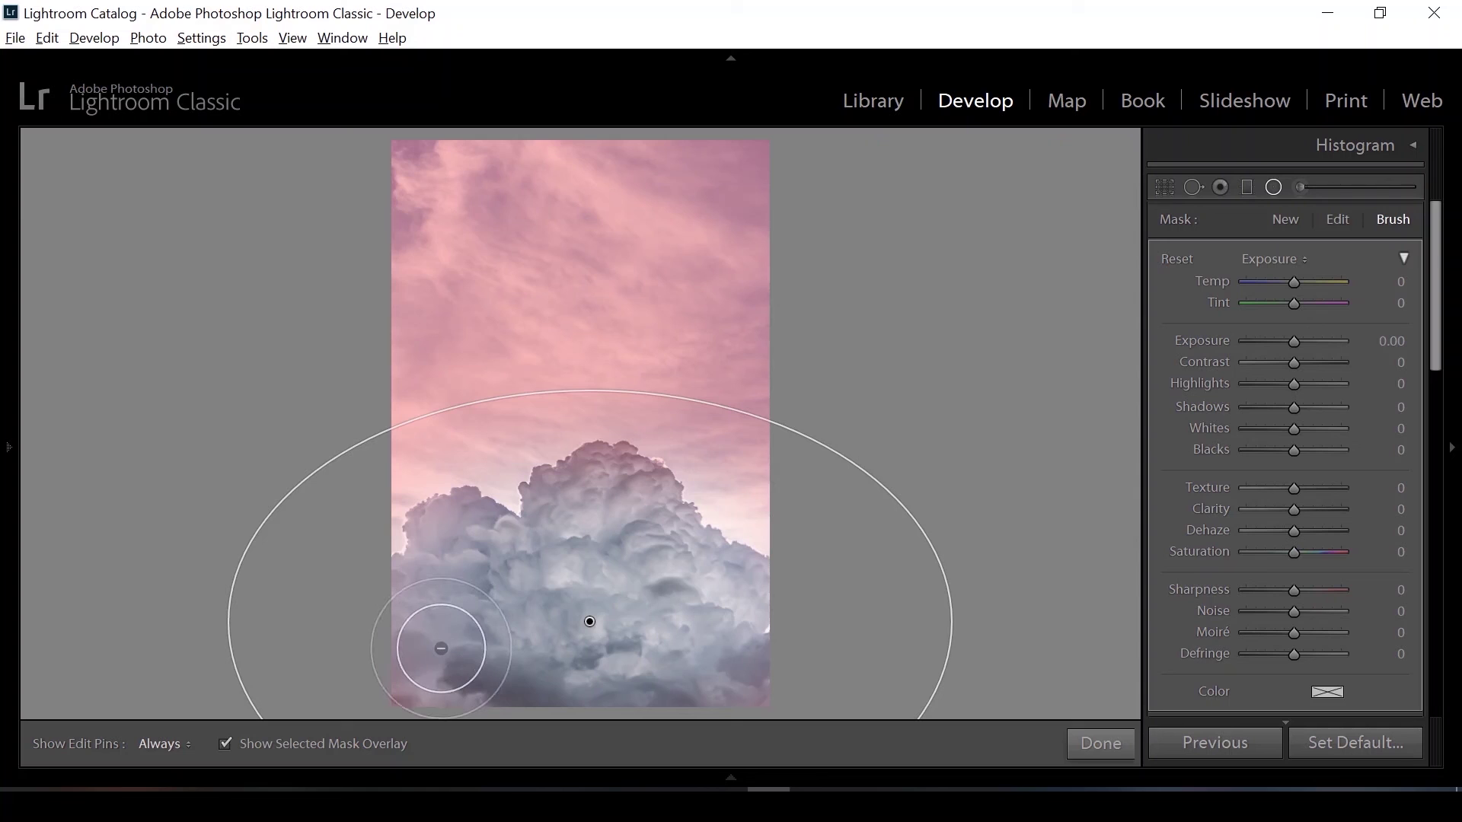
{"action": "left_click_drag", "start_coordinate": [454, 678], "coordinate": [441, 697]}
{"action": "key", "text": "h"}
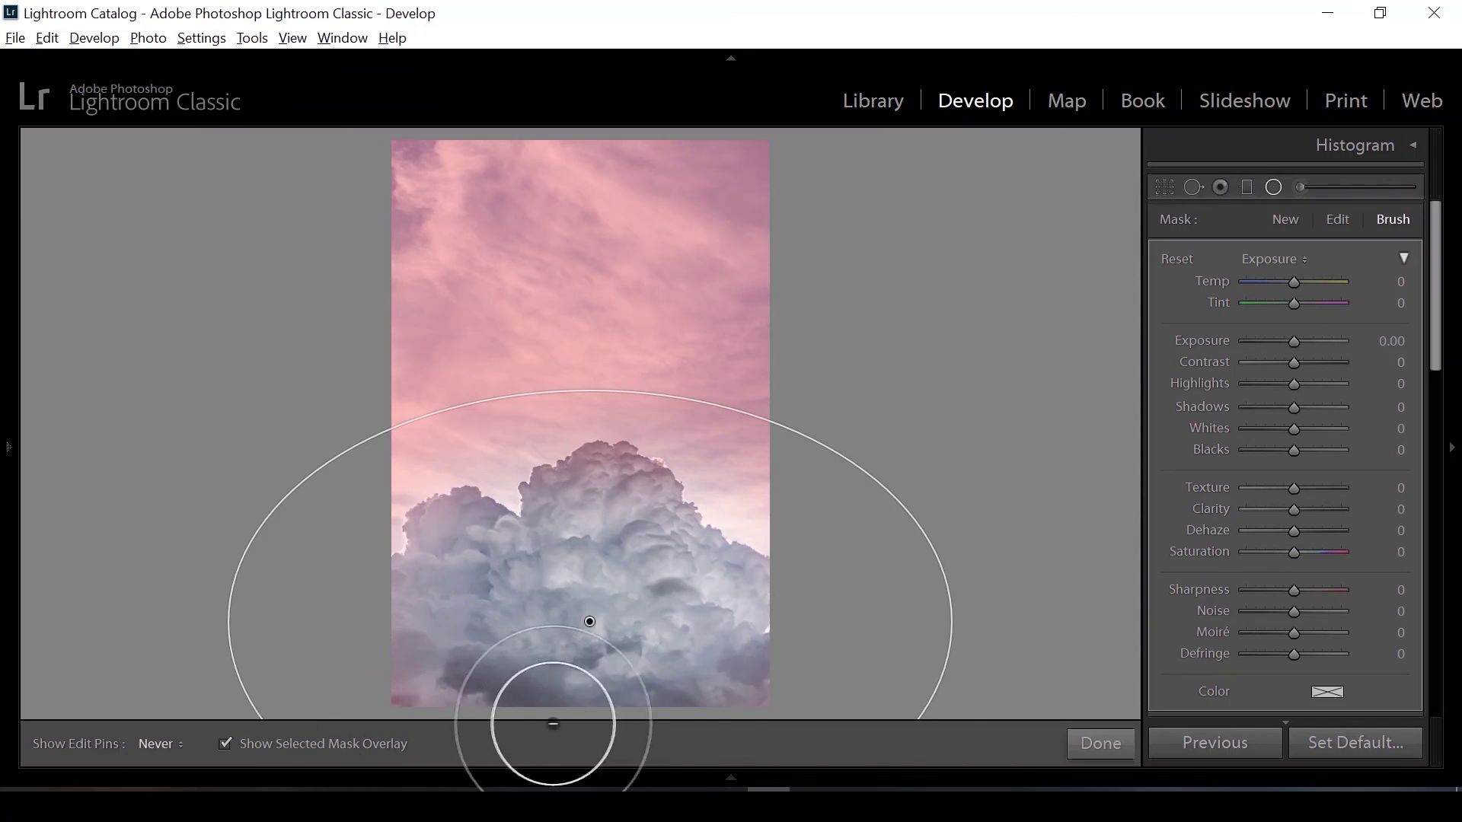
{"action": "key", "text": "h"}
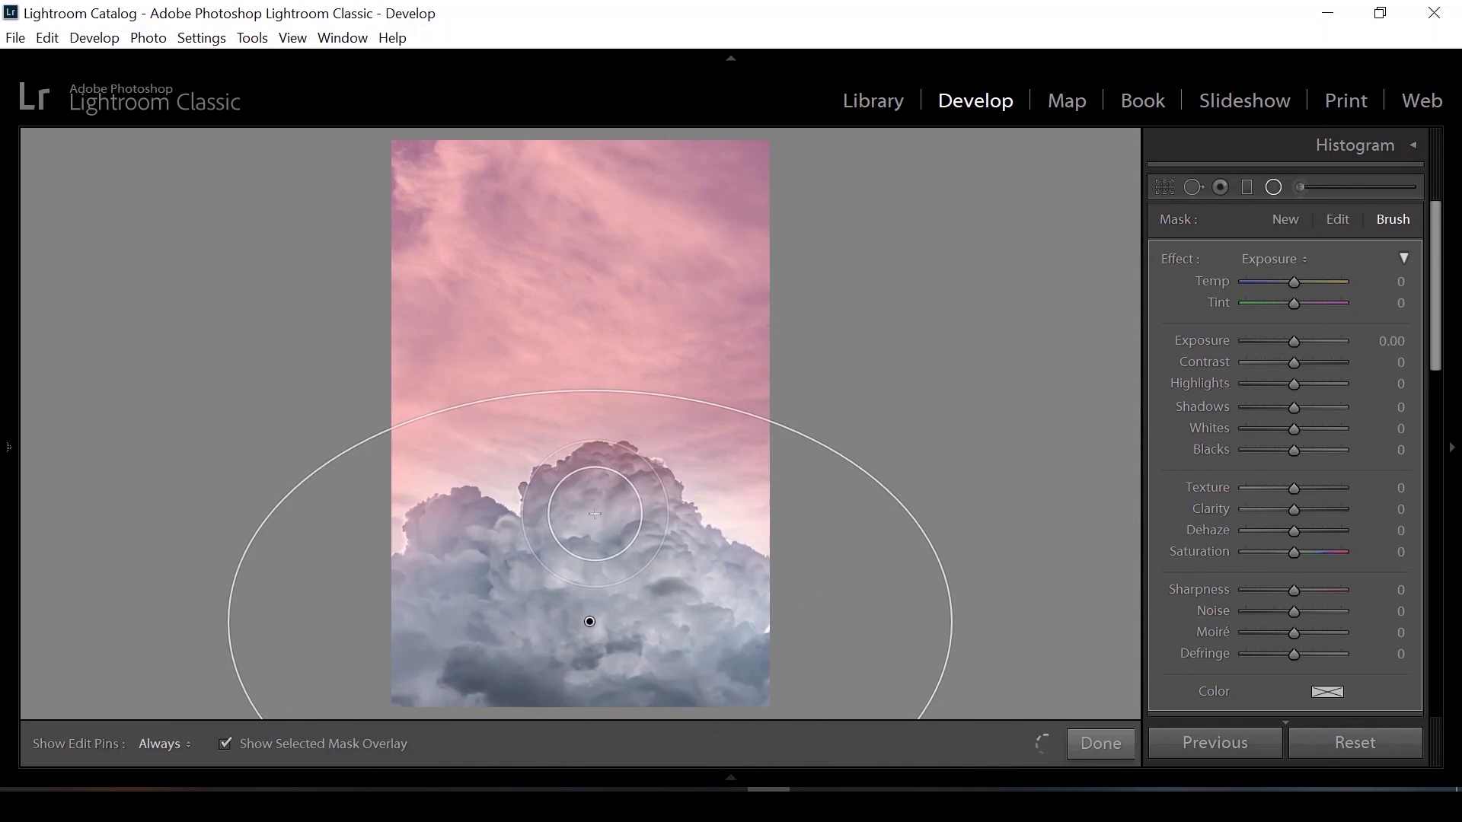
- Zoom to 2:1 and refine the erased mask along the cloud edges, resizing the brush
{"action": "mouse_move", "coordinate": [6, 448]}
{"action": "left_click", "coordinate": [308, 141]}
{"action": "left_click", "coordinate": [282, 282]}
{"action": "key", "text": "alt"}
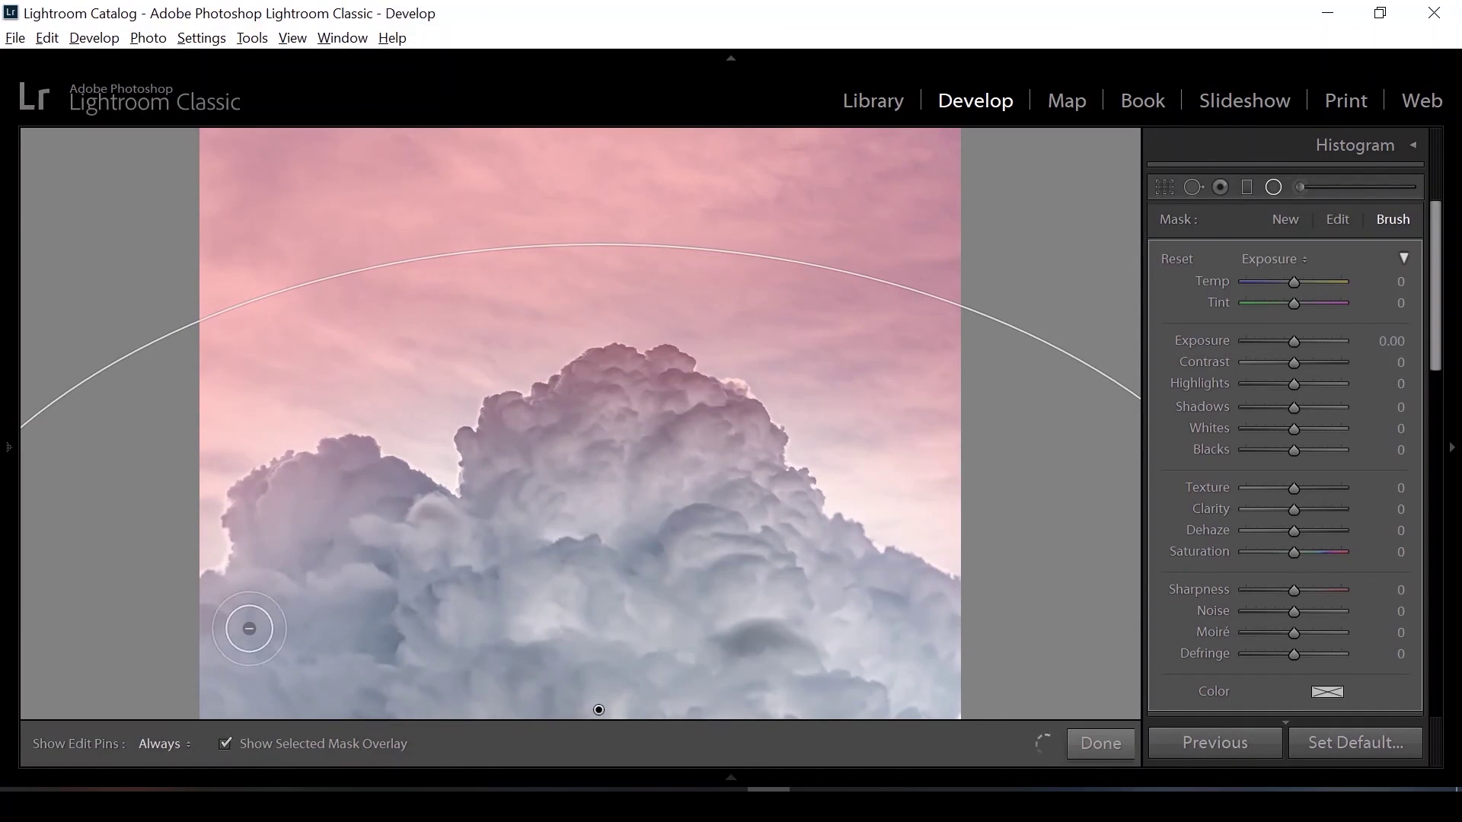
{"action": "key", "text": "h"}
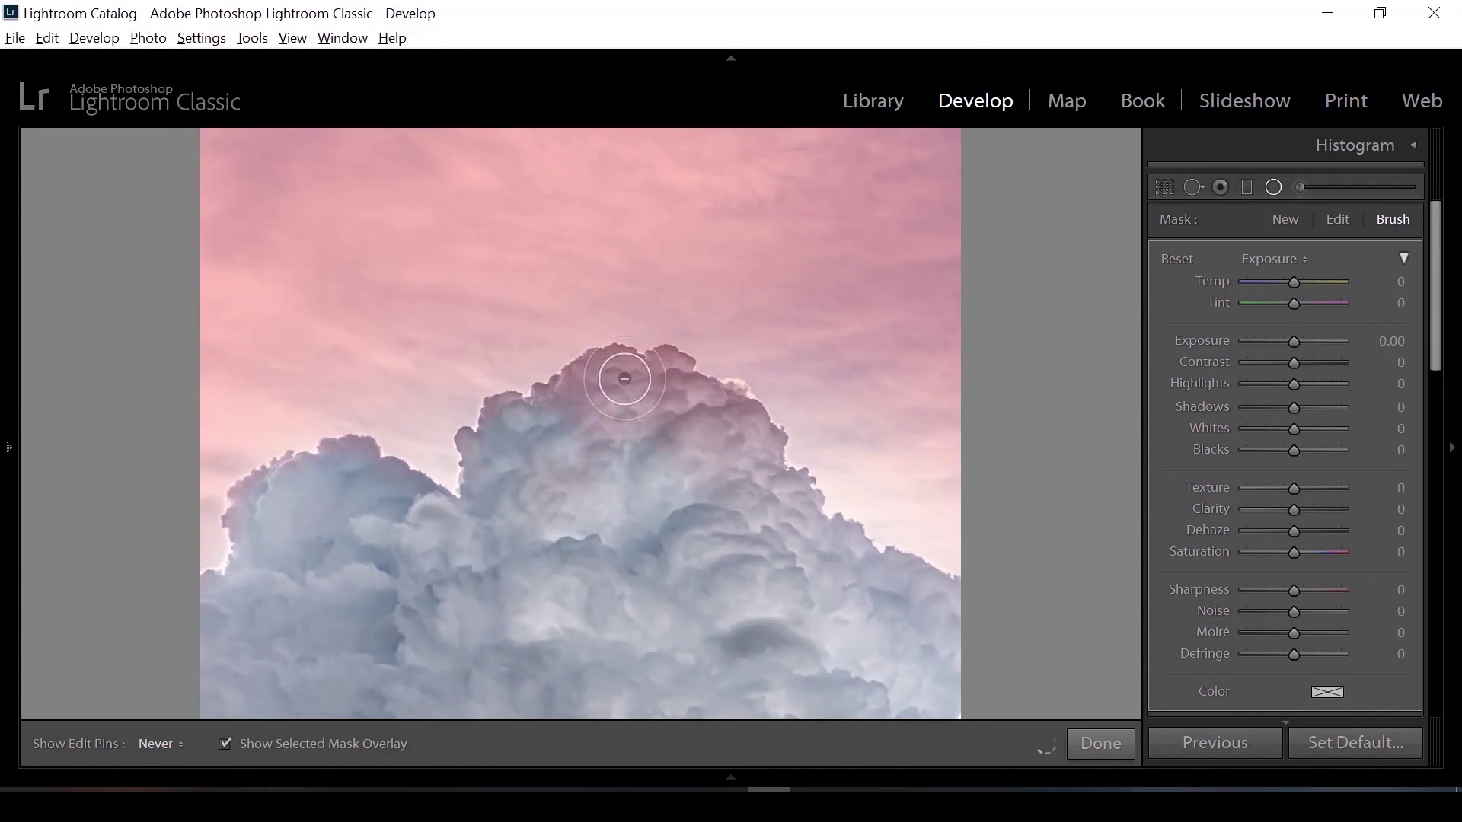
{"action": "key", "text": "h"}
{"action": "scroll", "coordinate": [1295, 533], "scroll_direction": "down", "scroll_amount": 3}
{"action": "key", "text": "h"}
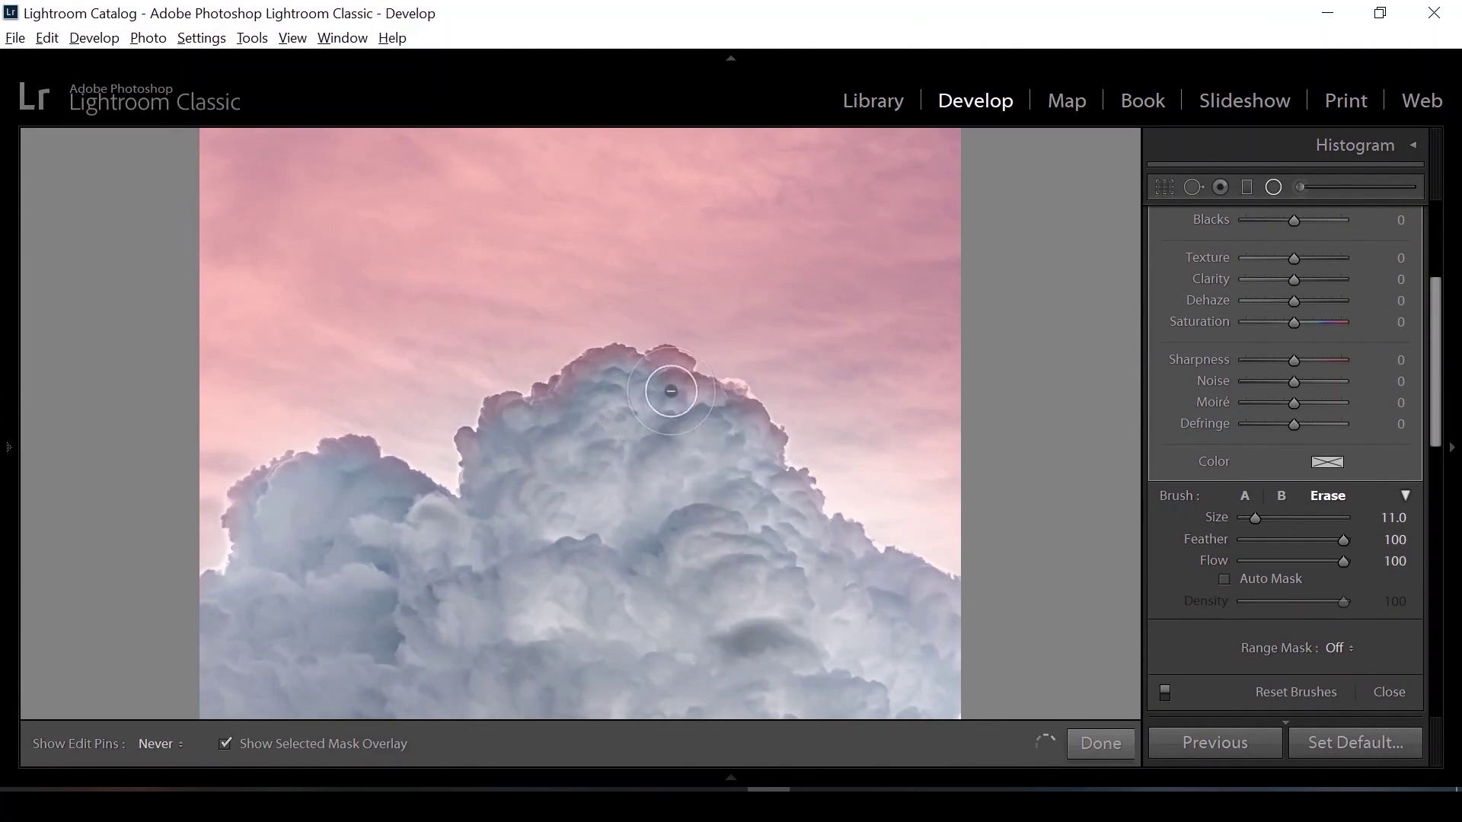
{"action": "key", "text": "h"}
{"action": "key", "text": "h"}
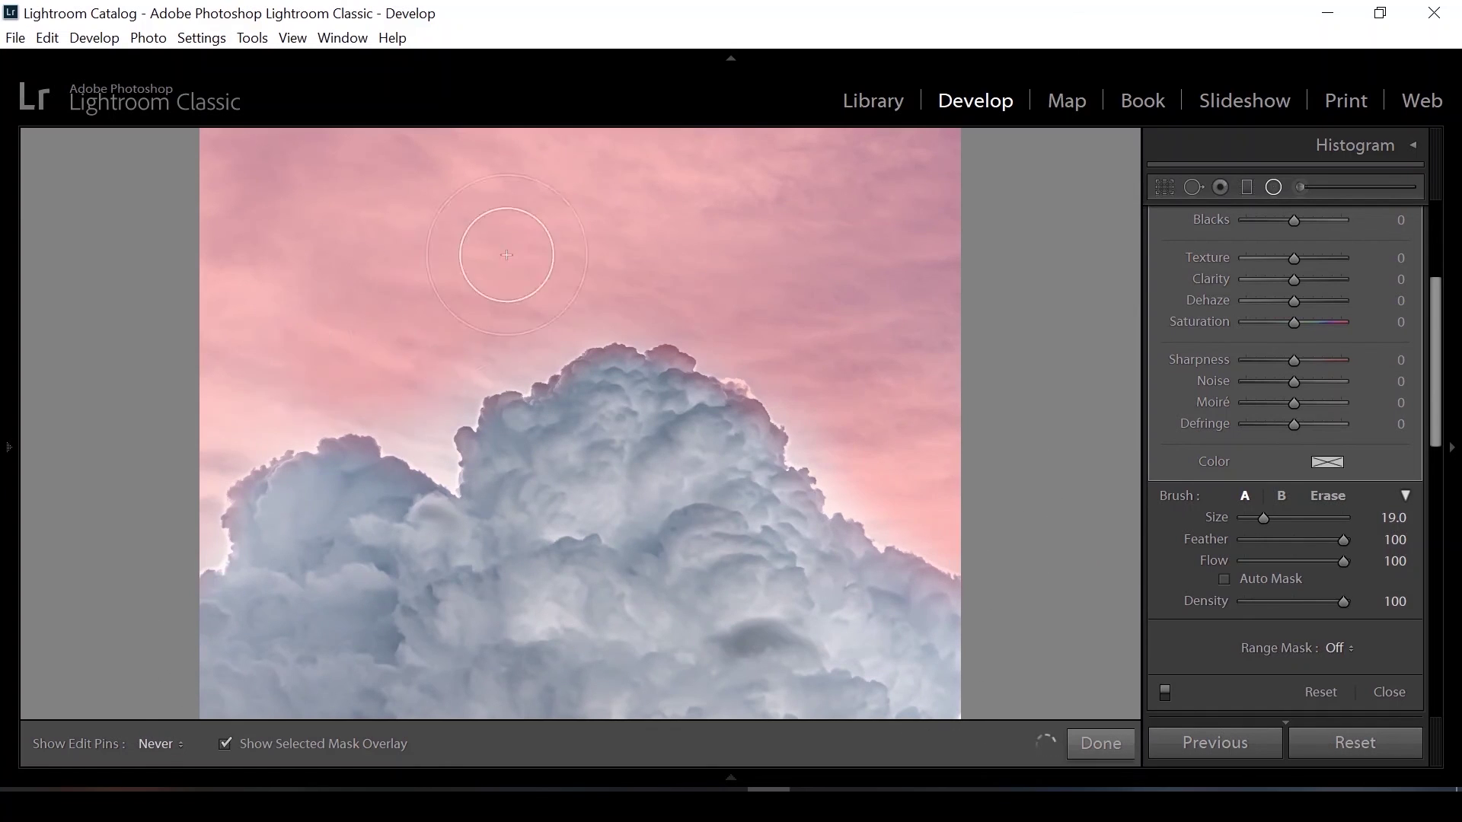
{"action": "key", "text": "h"}
{"action": "key", "text": "h"}
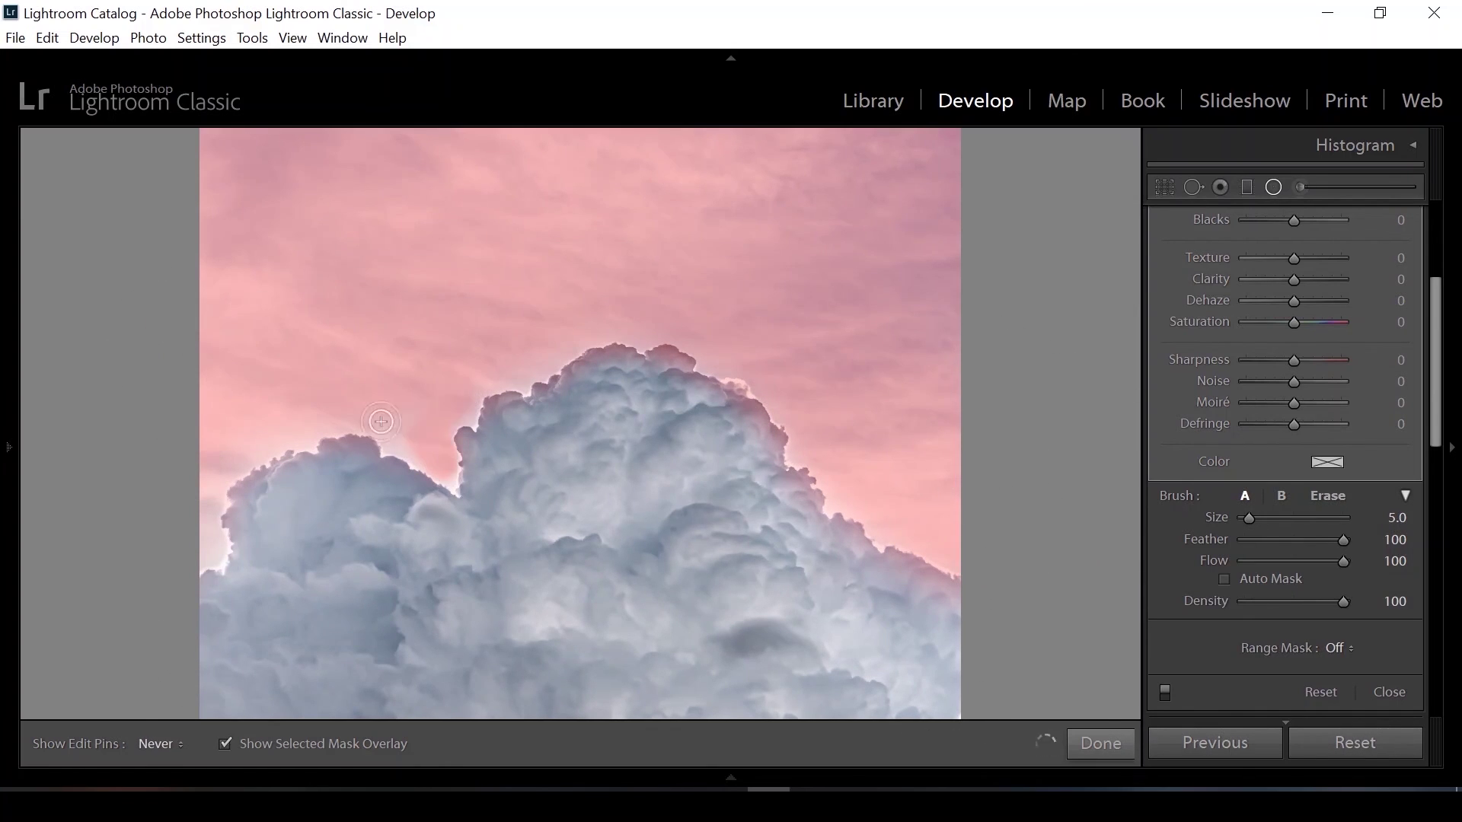
{"action": "key", "text": "h"}
{"action": "key", "text": "alt"}
{"action": "key", "text": "h"}
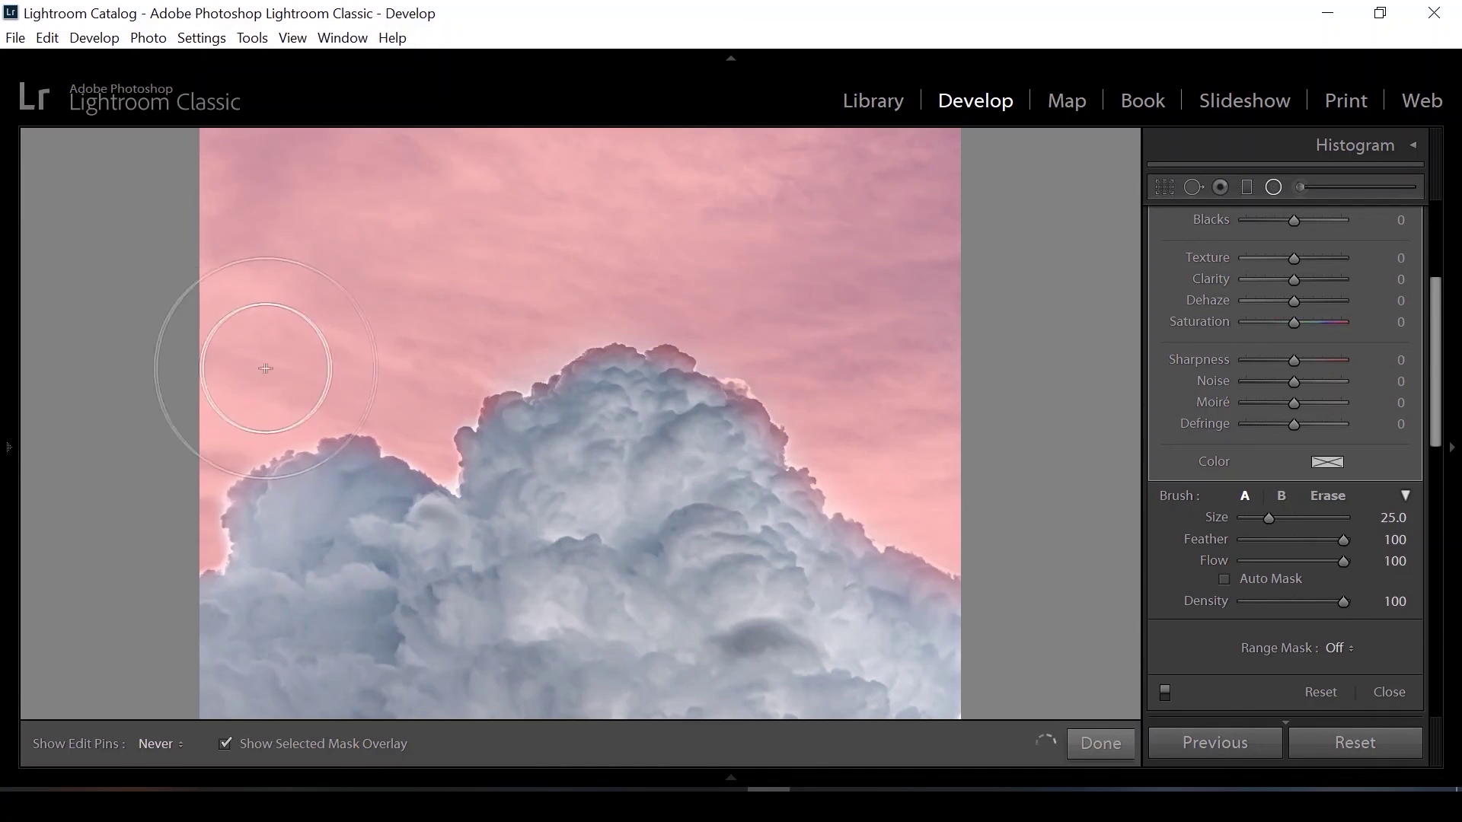
{"action": "key", "text": "h"}
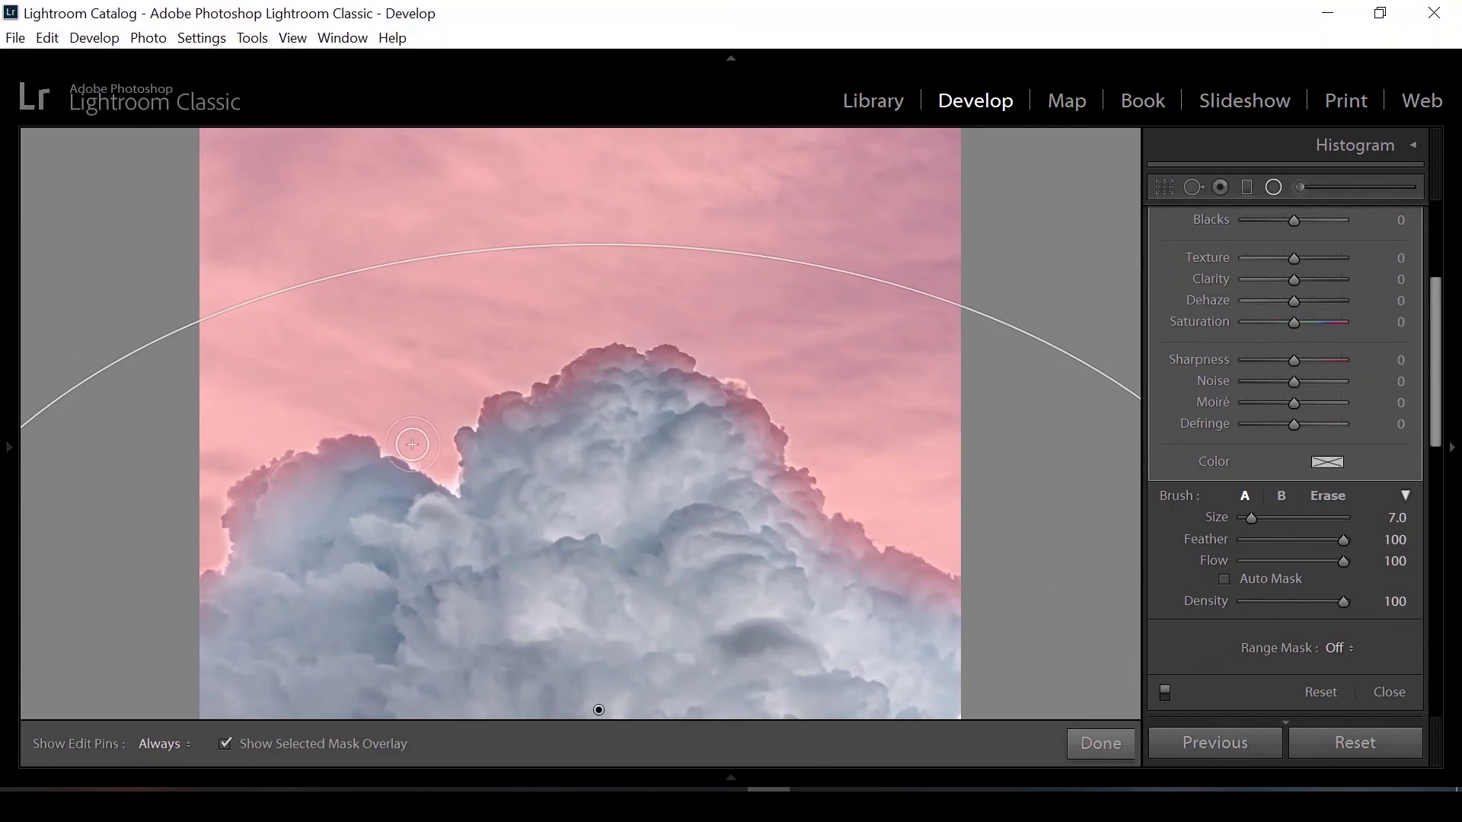
{"action": "key", "text": "alt"}
{"action": "key", "text": "h"}
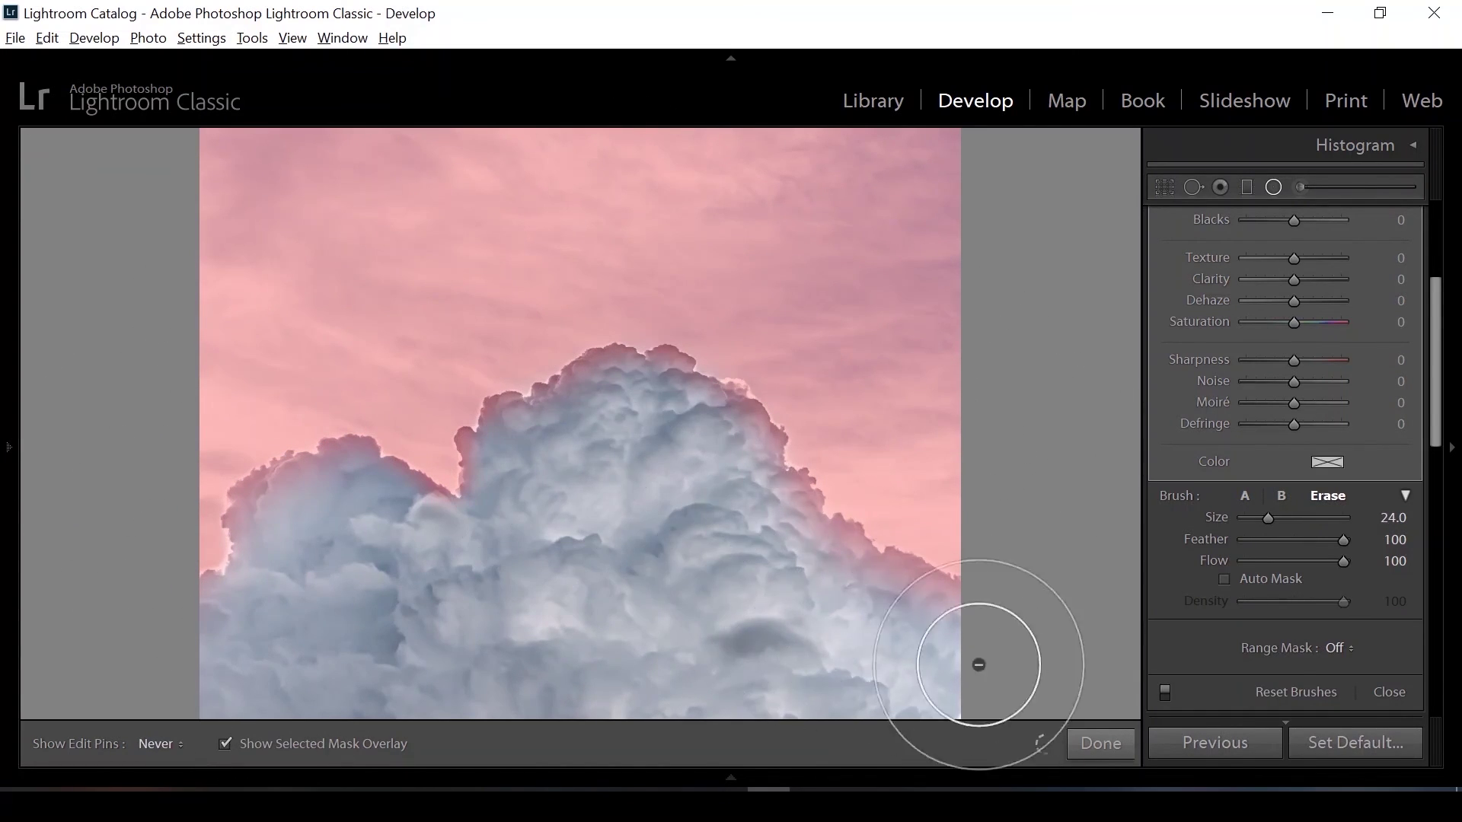
{"action": "key", "text": "h"}
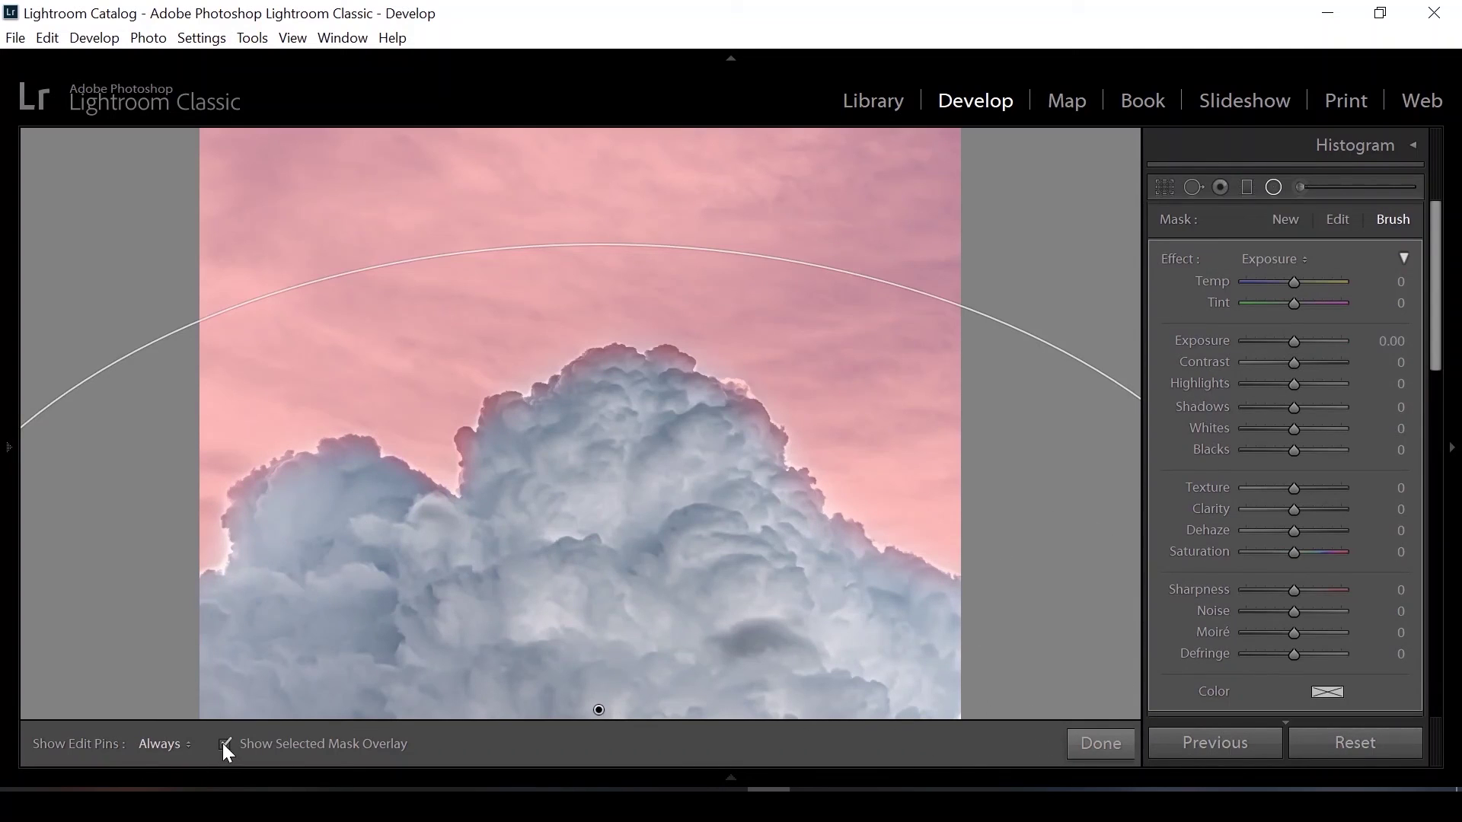
- Set the sky mask to Highlights −62, Shadows −27, Whites 14 and Blacks −41
{"action": "key", "text": "o"}
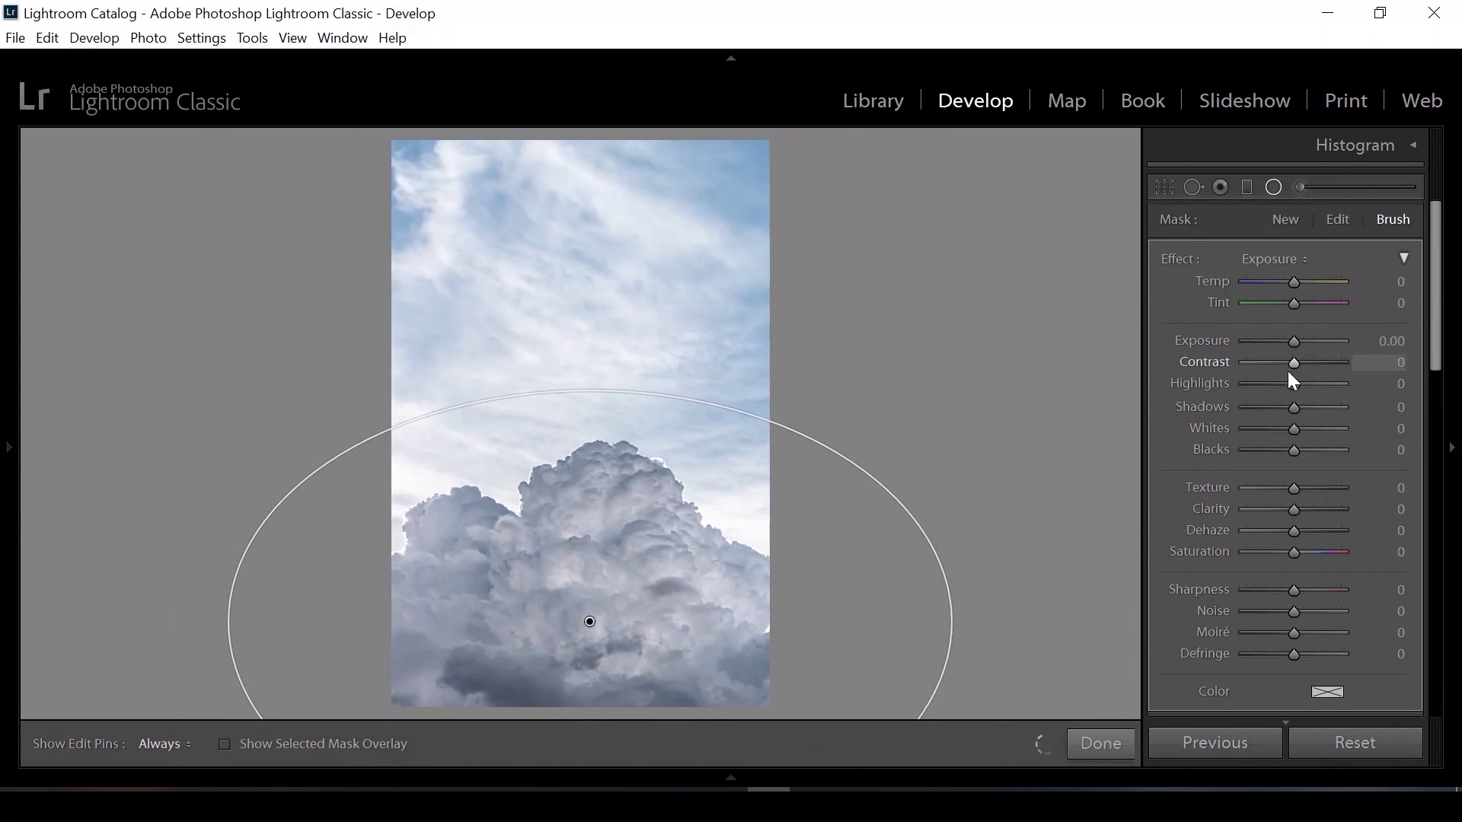
{"action": "left_click_drag", "start_coordinate": [1295, 384], "coordinate": [1266, 385]}
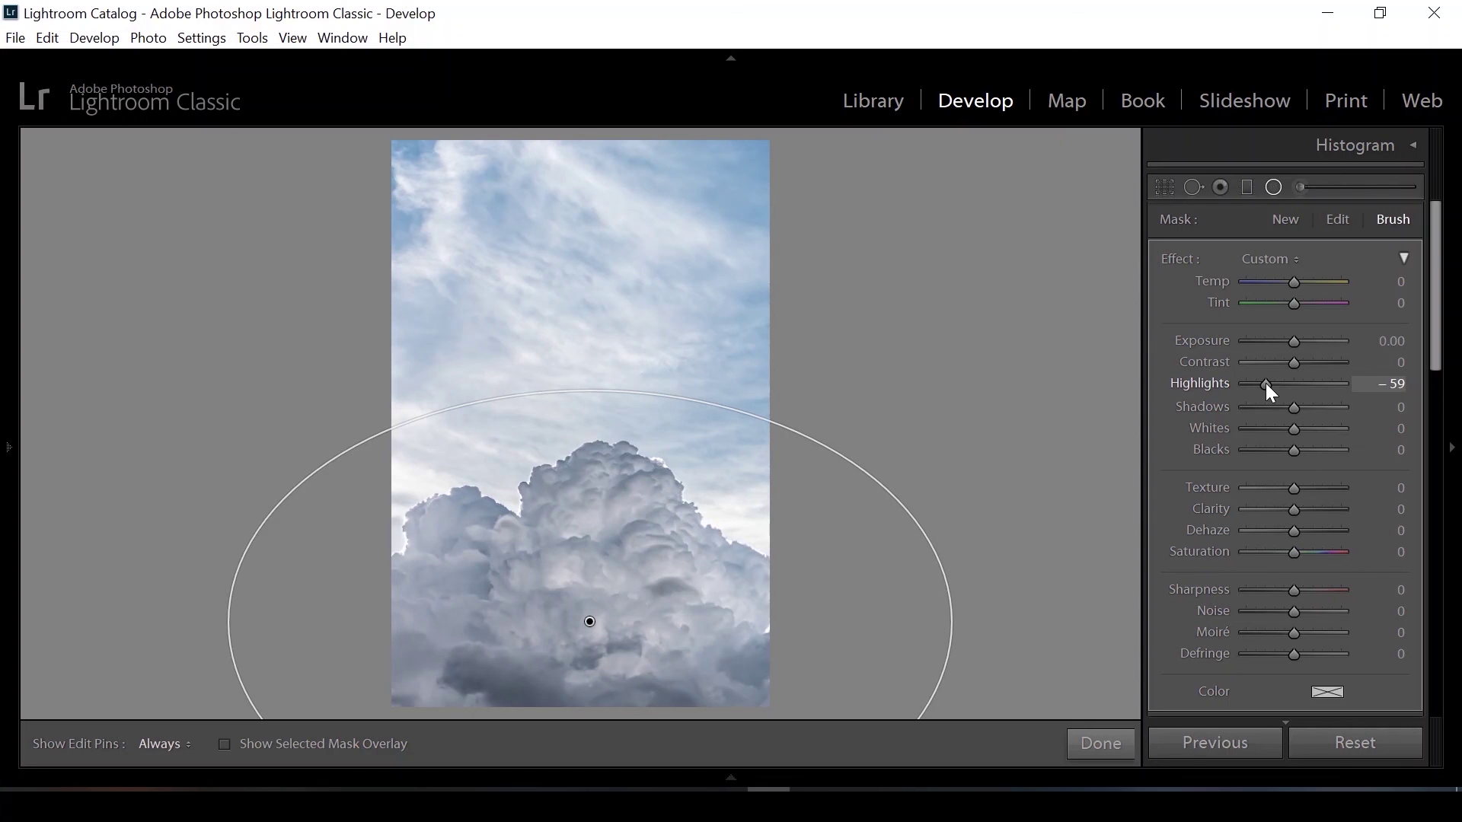
{"action": "left_click_drag", "start_coordinate": [1266, 385], "coordinate": [1263, 384]}
{"action": "left_click_drag", "start_coordinate": [1264, 385], "coordinate": [1264, 387]}
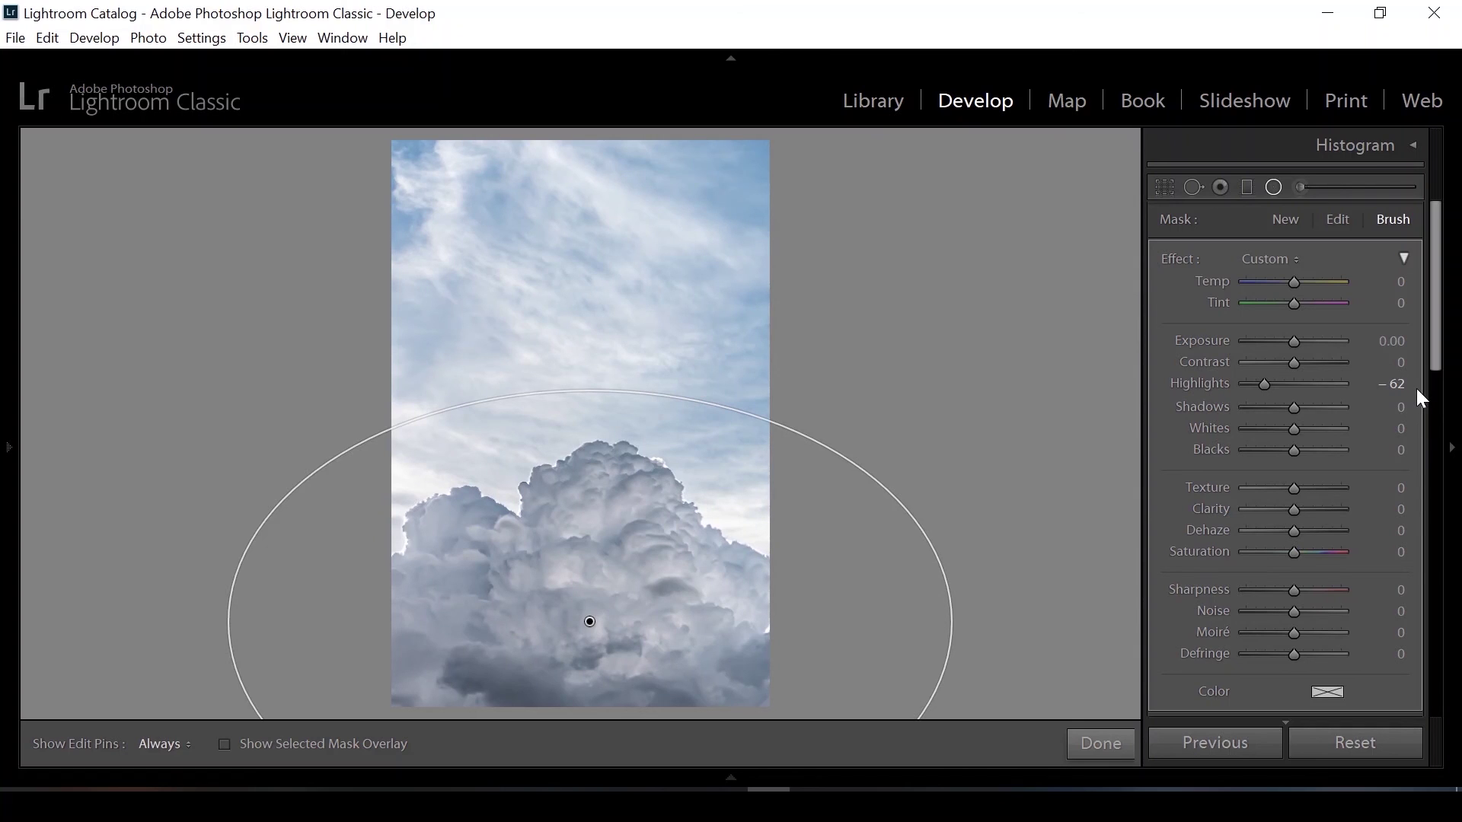
{"action": "left_click_drag", "start_coordinate": [1295, 408], "coordinate": [1283, 412]}
{"action": "mouse_move", "coordinate": [1296, 429]}
{"action": "left_mouse_down"}
{"action": "mouse_move", "coordinate": [1325, 431]}
{"action": "mouse_move", "coordinate": [1299, 427]}
{"action": "mouse_move", "coordinate": [1272, 449]}
{"action": "left_mouse_up"}
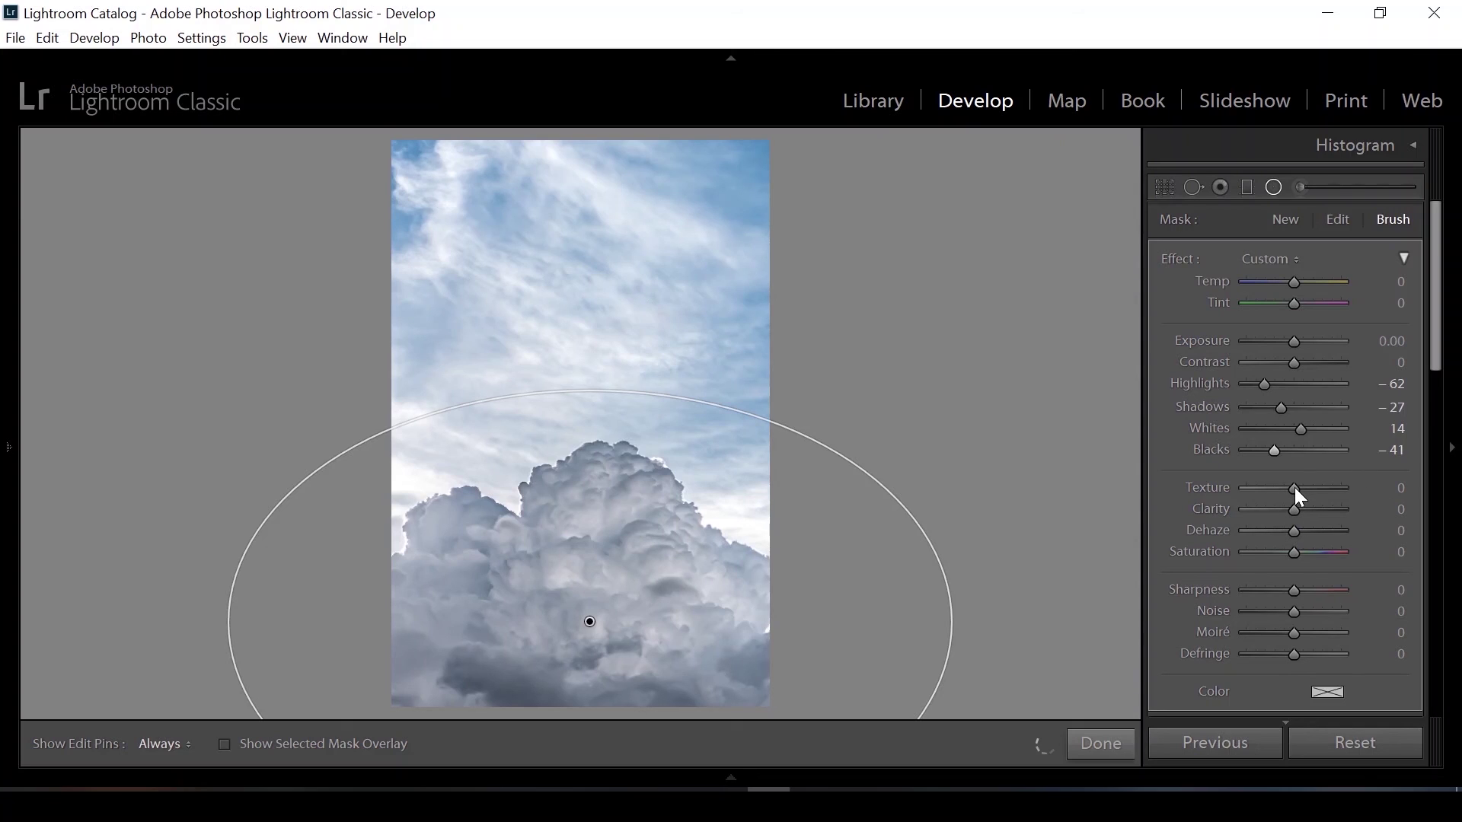
- Set Texture −14, Clarity −32, Saturation 21 and Noise 43 on the sky mask, then finish
{"action": "left_click_drag", "start_coordinate": [1294, 487], "coordinate": [1278, 510]}
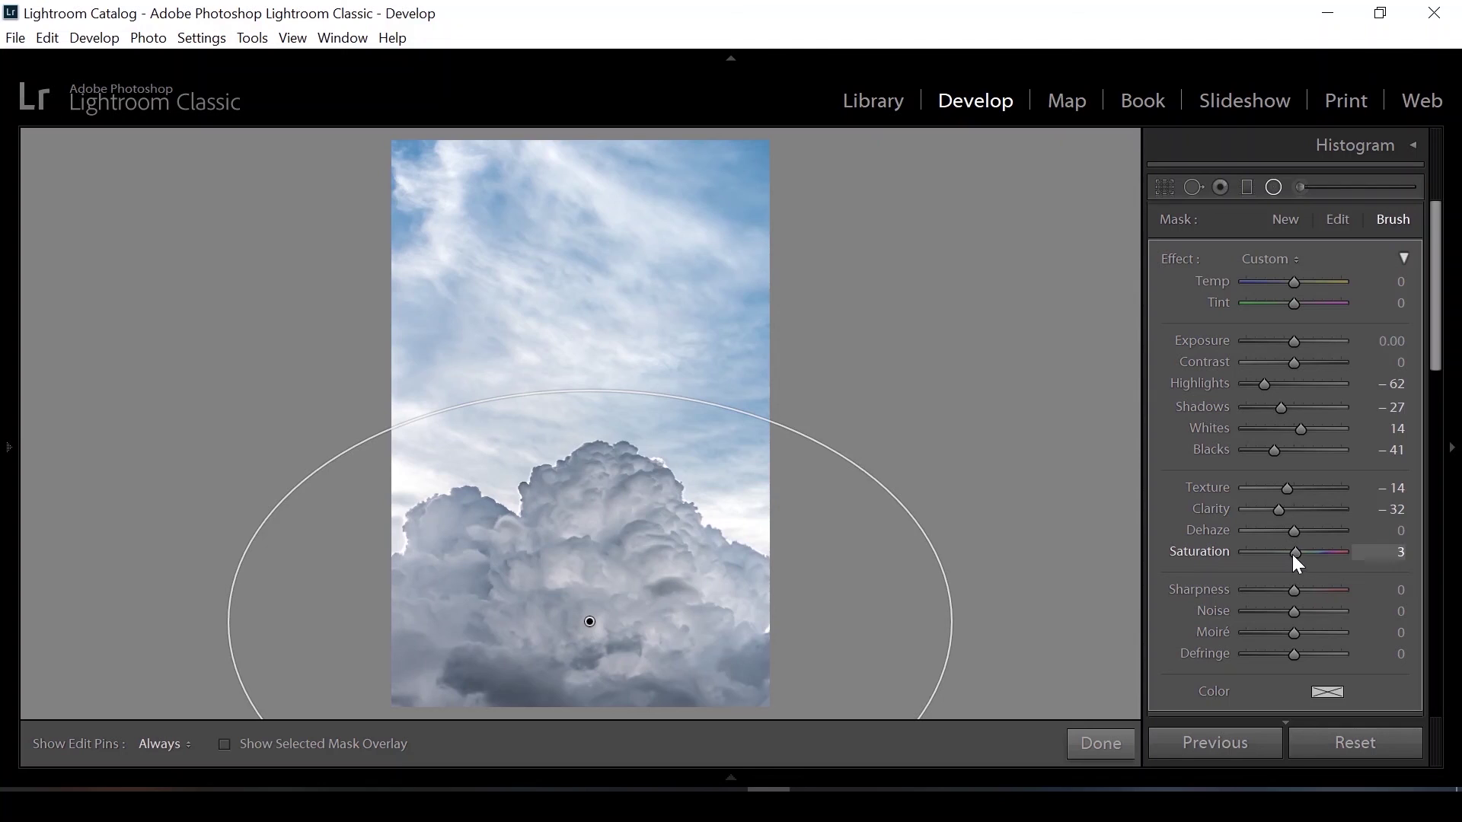
{"action": "left_click_drag", "start_coordinate": [1291, 556], "coordinate": [1300, 554]}
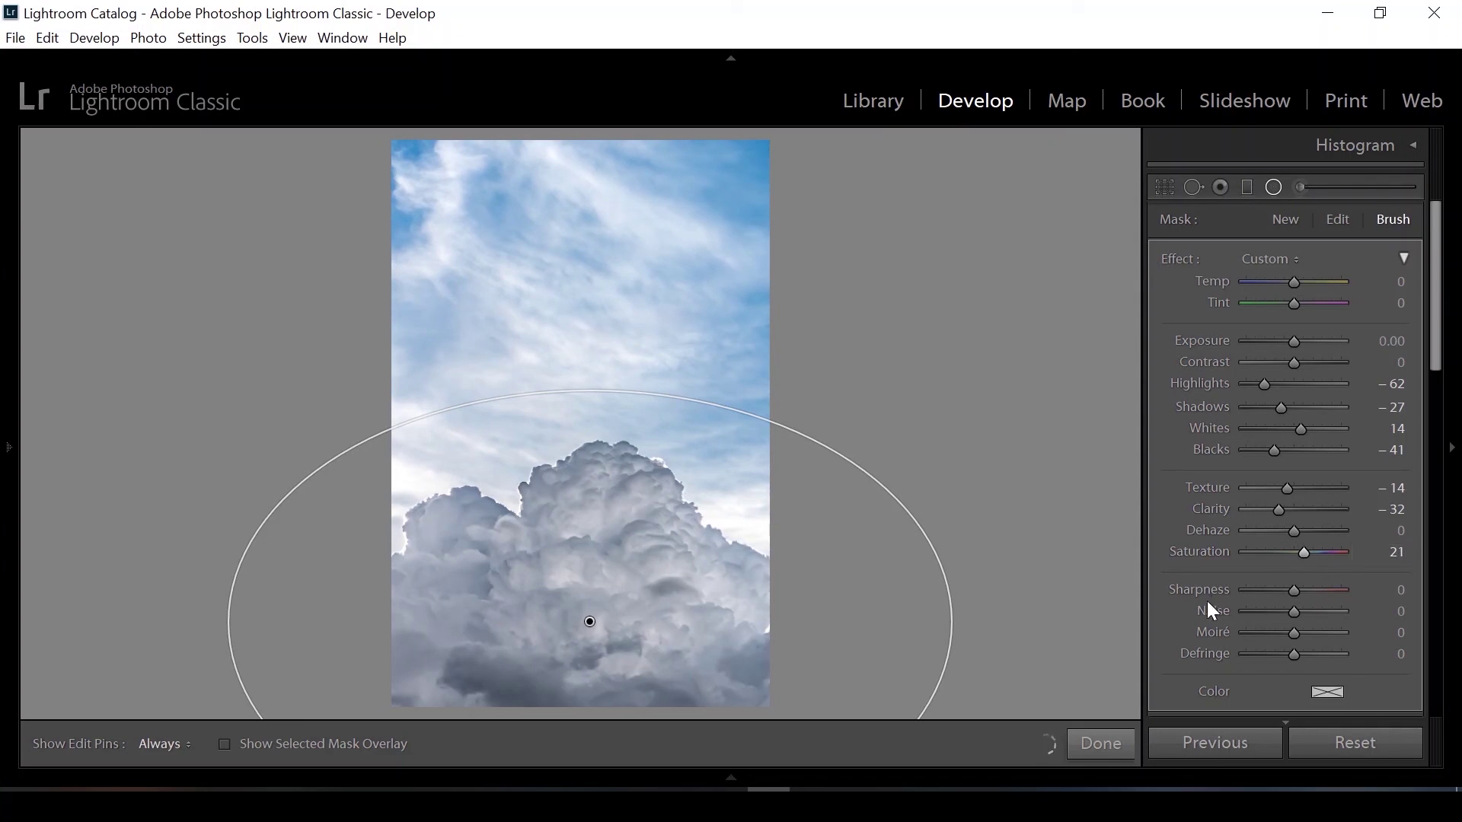
{"action": "left_click", "coordinate": [607, 294]}
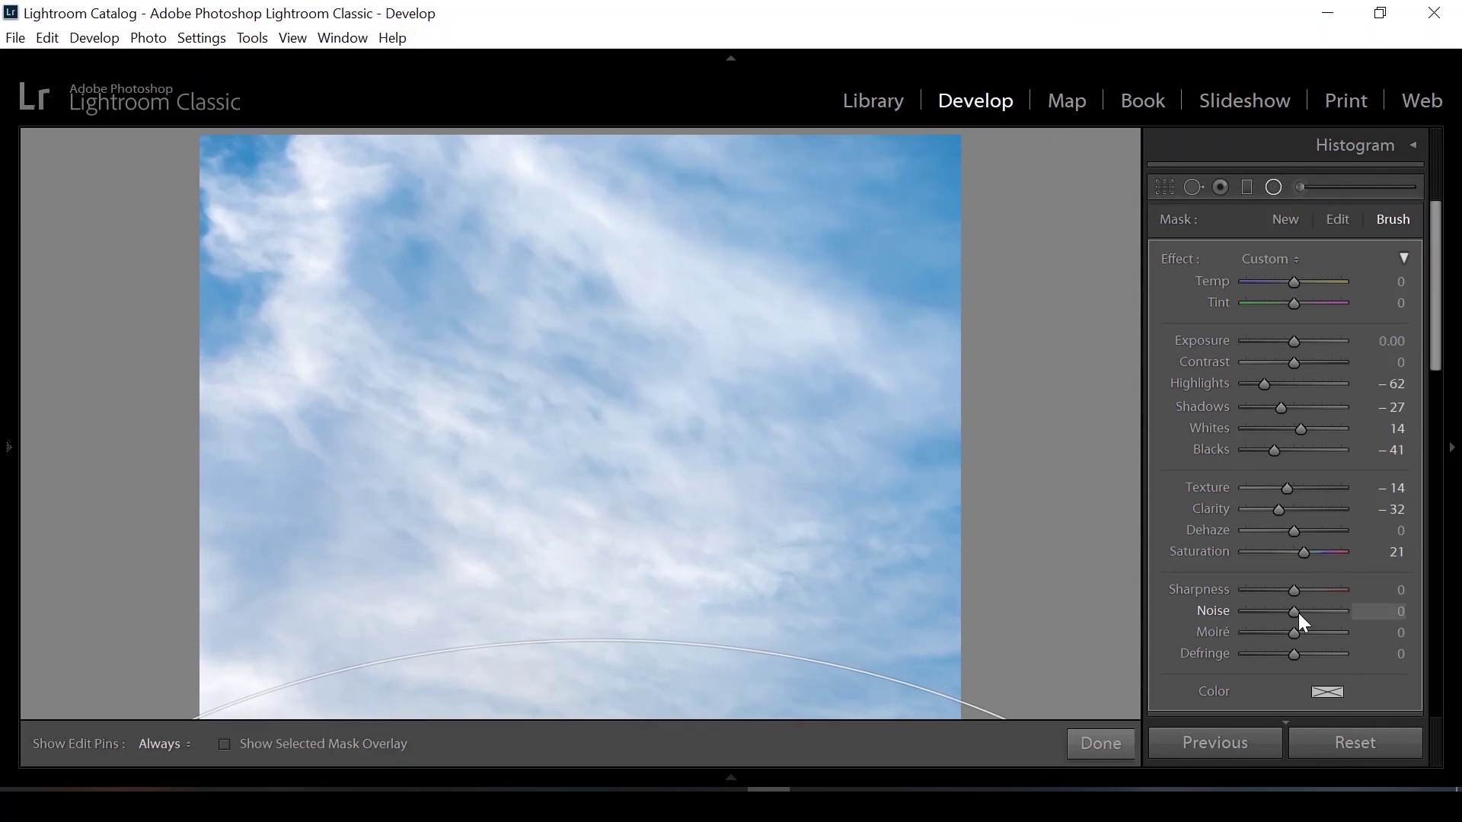
{"action": "left_click_drag", "start_coordinate": [1299, 612], "coordinate": [1317, 612]}
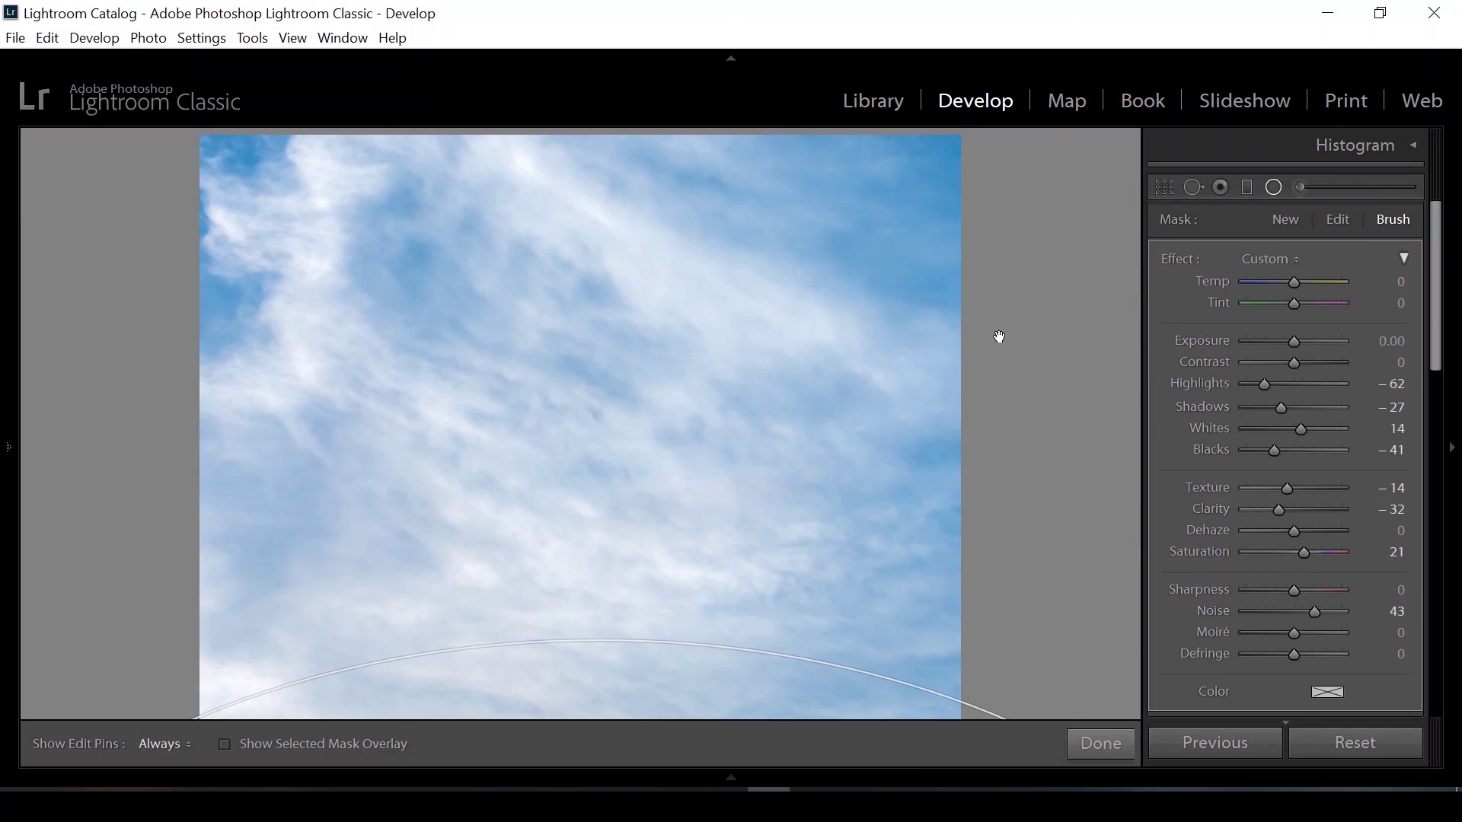
{"action": "left_click", "coordinate": [1088, 756]}
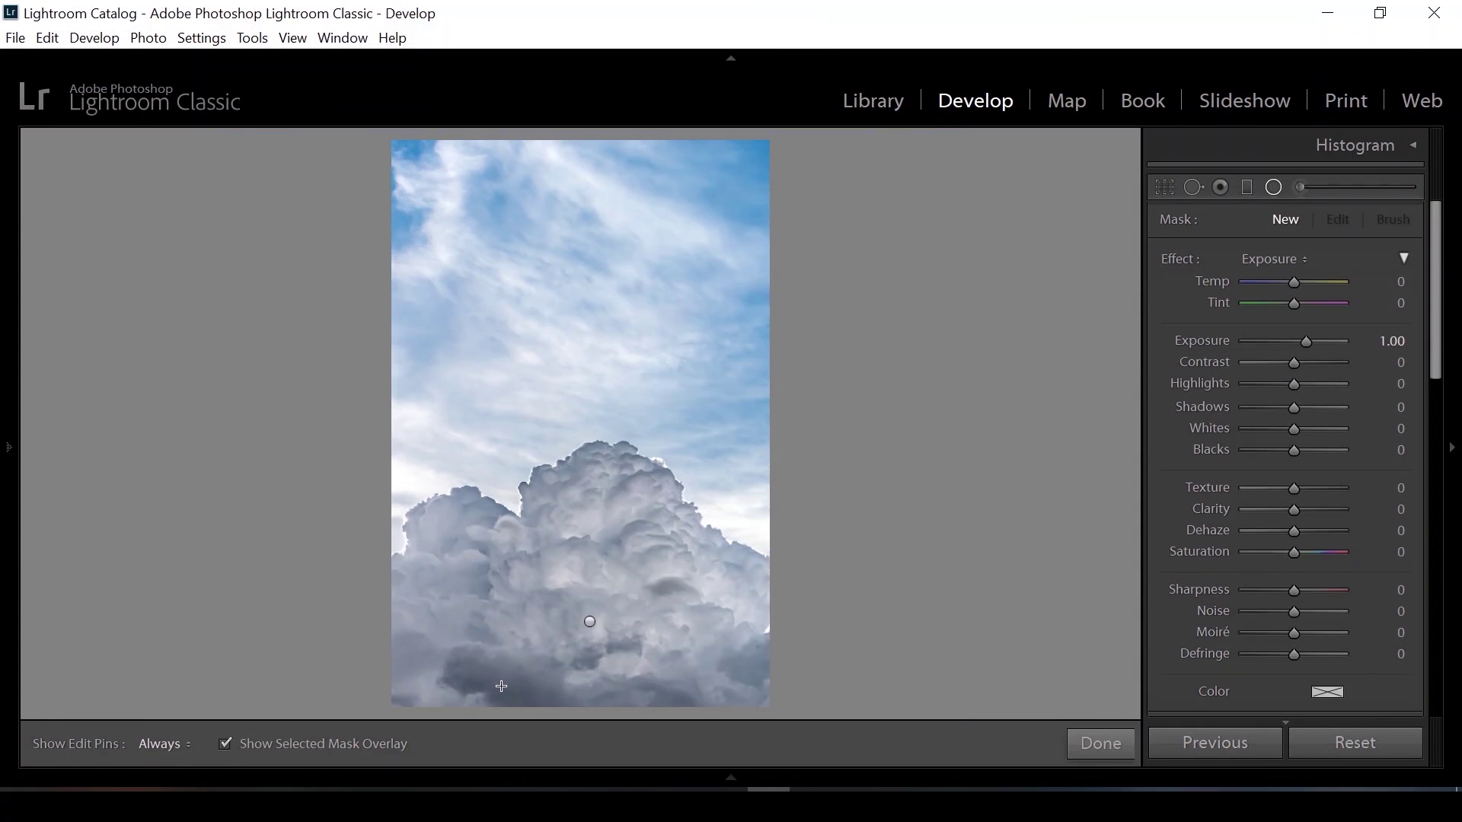
- Draw a small radial filter on the lower-left dark cloud with Feather 100, reshaping it
{"action": "mouse_move", "coordinate": [502, 686]}
{"action": "left_mouse_down"}
{"action": "mouse_move", "coordinate": [583, 735]}
{"action": "mouse_move", "coordinate": [604, 702]}
{"action": "mouse_move", "coordinate": [594, 669]}
{"action": "mouse_move", "coordinate": [606, 697]}
{"action": "left_mouse_up"}
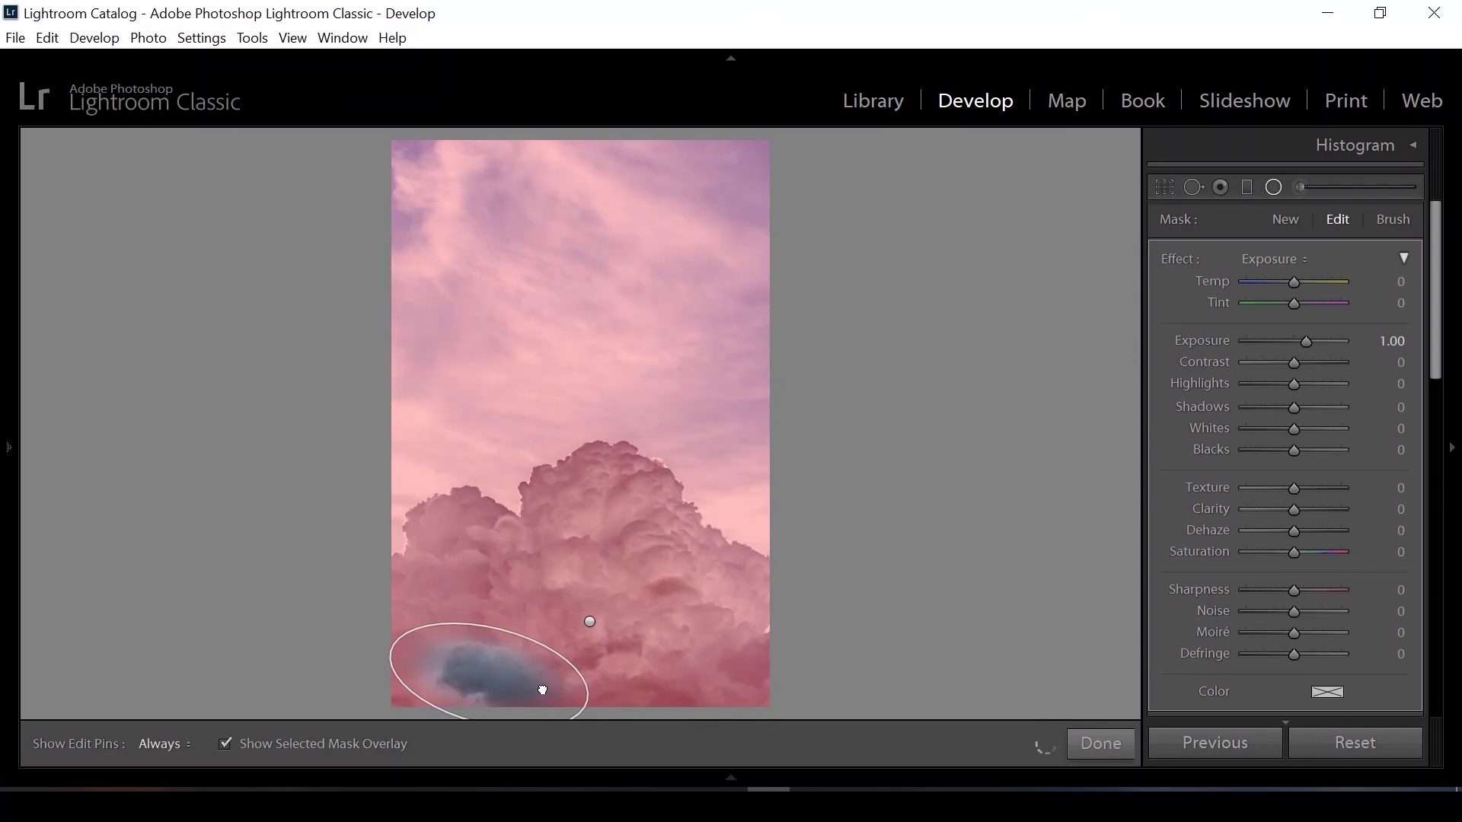
{"action": "left_click_drag", "start_coordinate": [542, 690], "coordinate": [536, 690]}
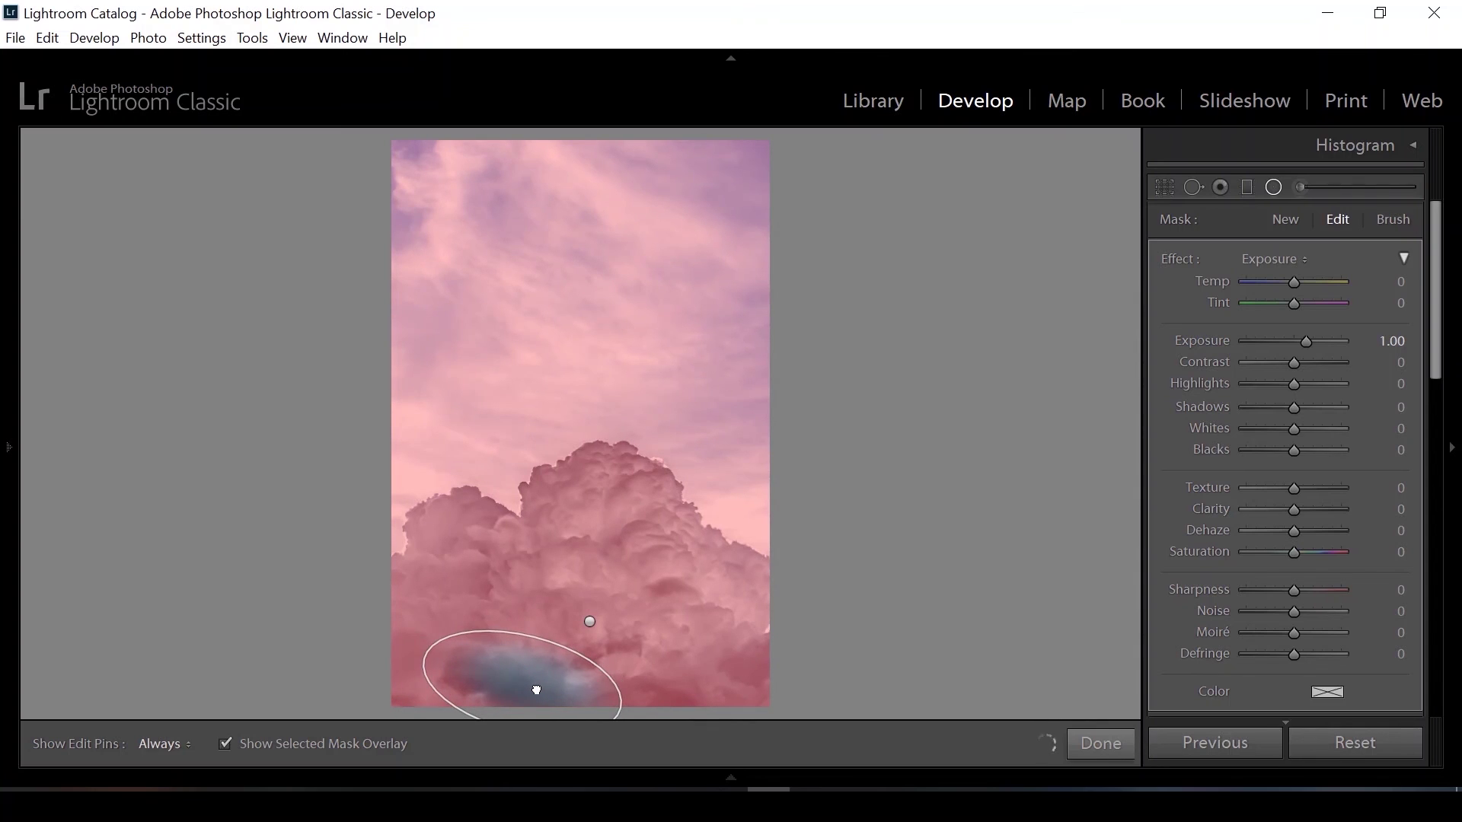
{"action": "scroll", "coordinate": [1165, 482], "scroll_direction": "down", "scroll_amount": 3}
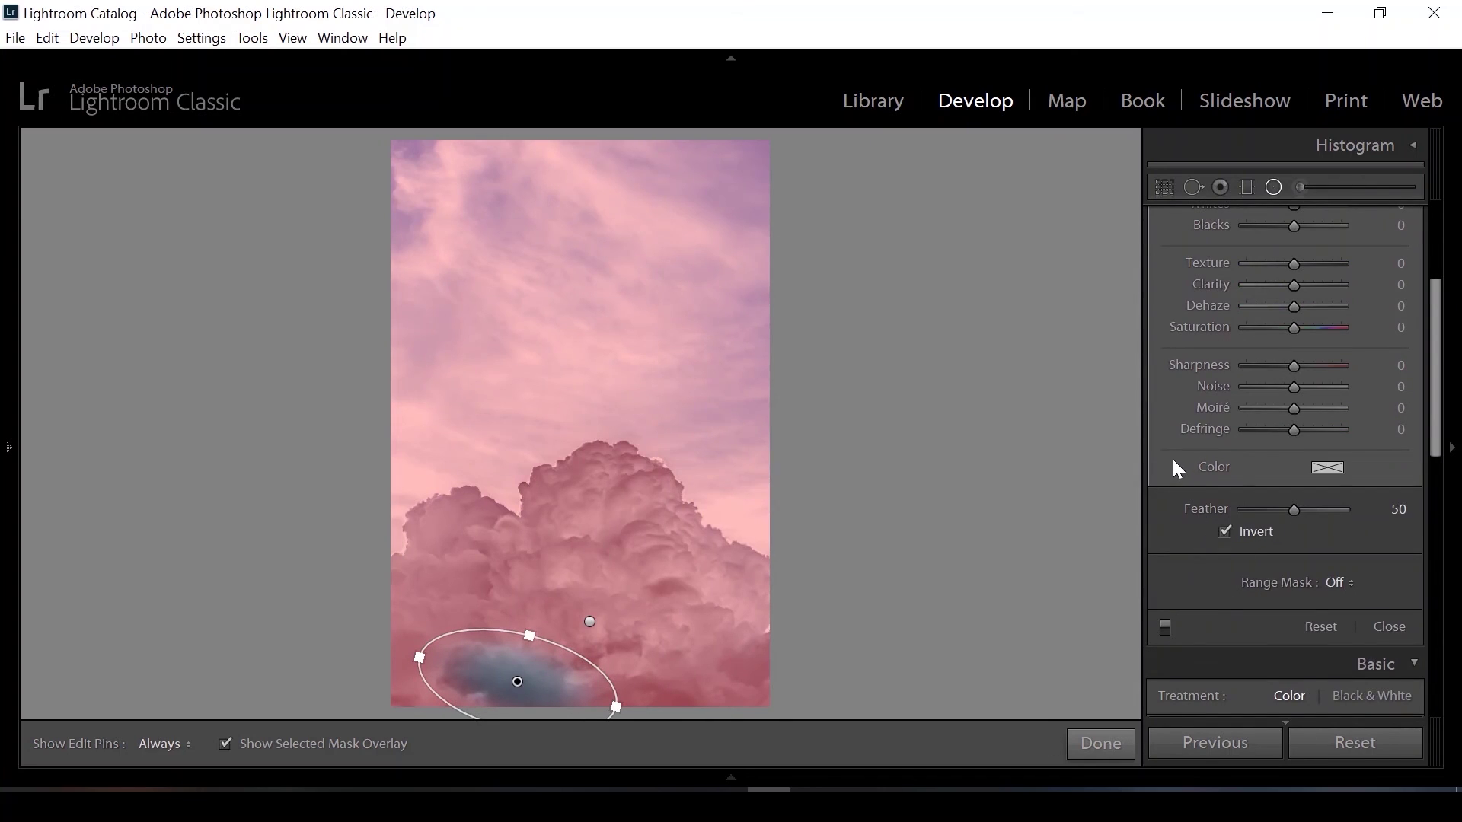
{"action": "left_click_drag", "start_coordinate": [1296, 510], "coordinate": [1305, 511]}
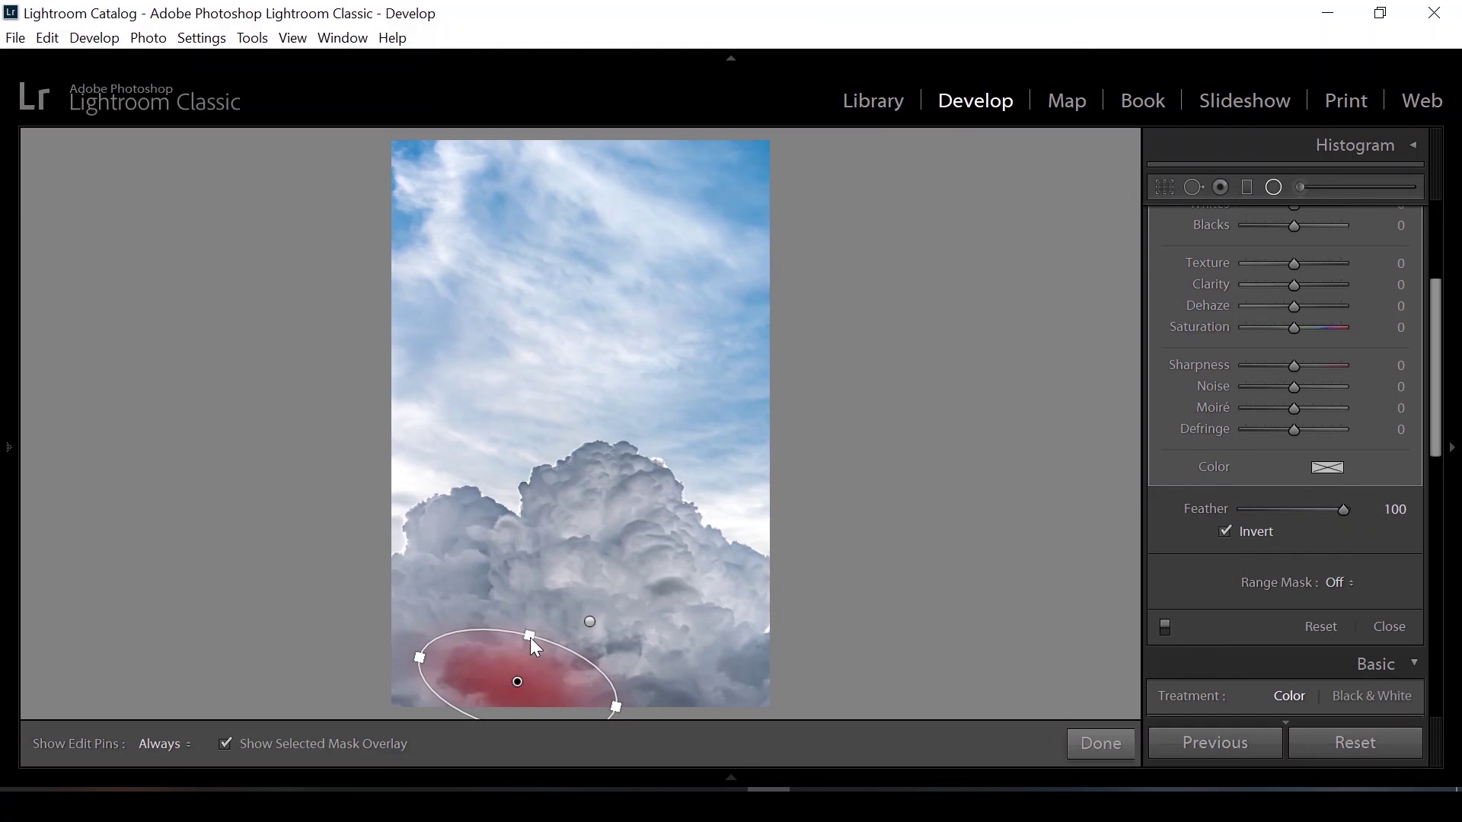
{"action": "left_click_drag", "start_coordinate": [530, 637], "coordinate": [530, 652]}
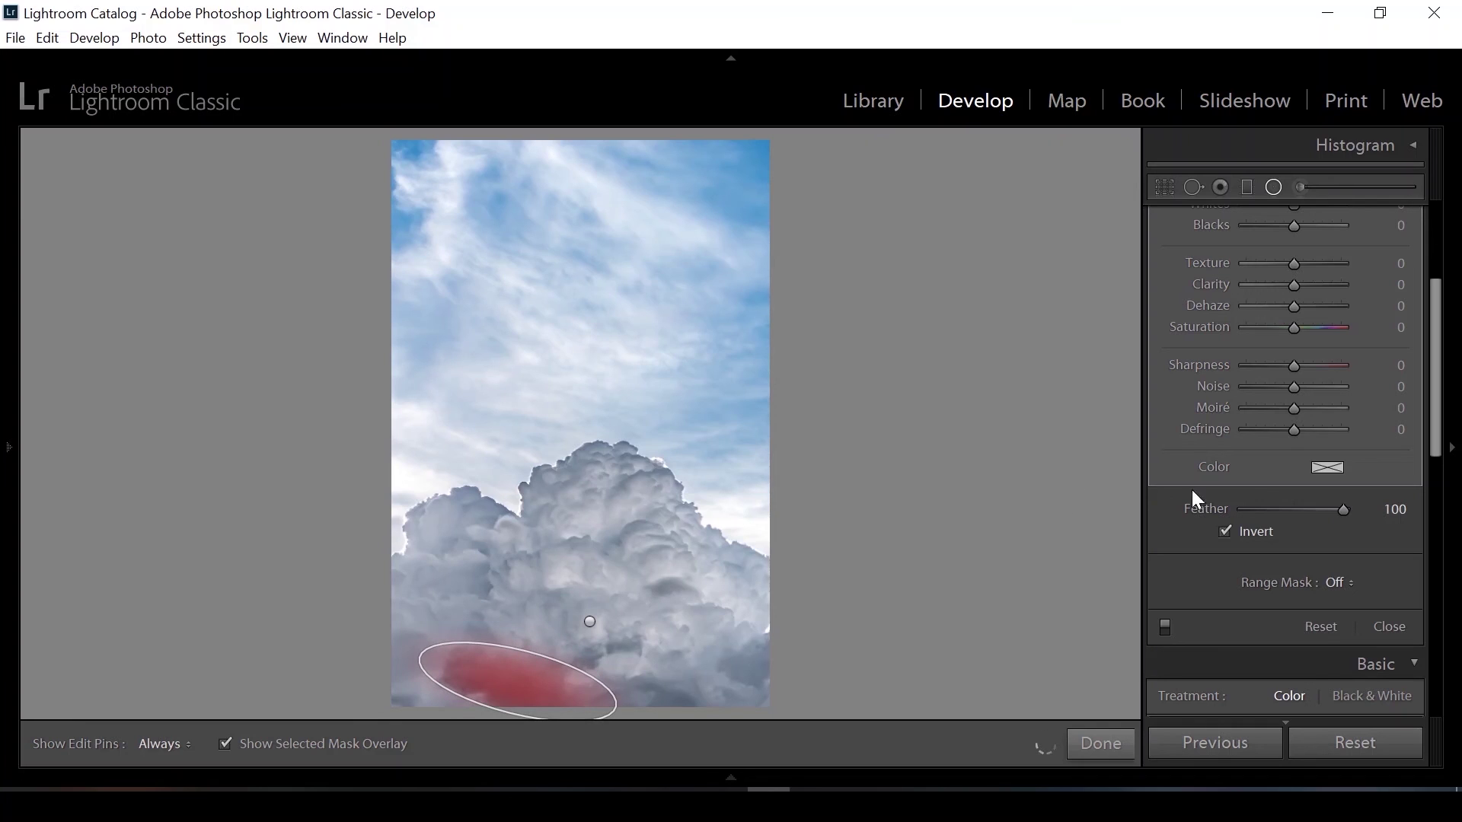
- Hide the overlay, reset Exposure to zero, and set Whites 33 and Blacks 56
{"action": "left_click", "coordinate": [226, 744]}
{"action": "scroll", "coordinate": [1162, 518], "scroll_direction": "up", "scroll_amount": 5}
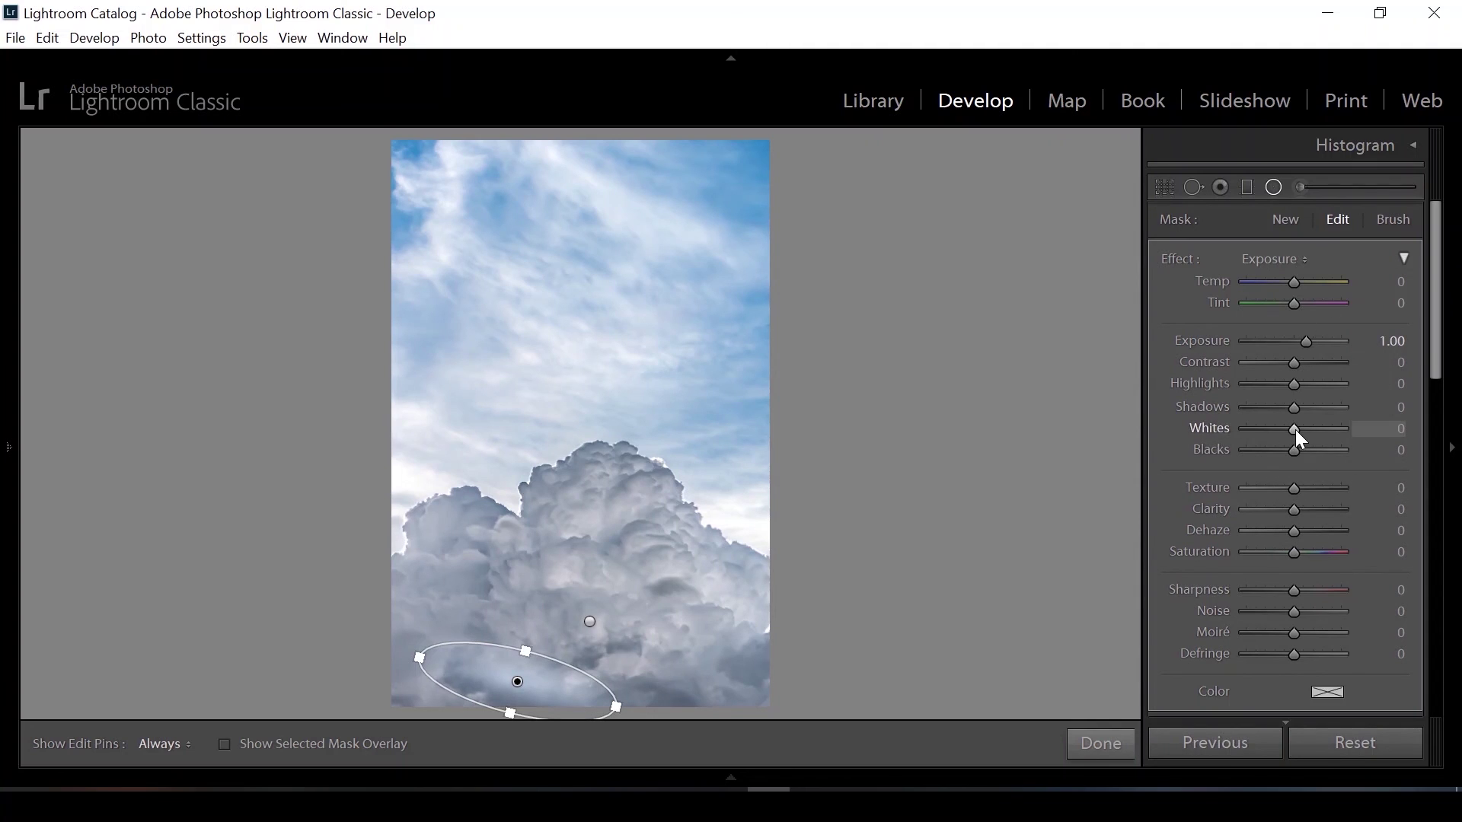
{"action": "double_click", "coordinate": [1308, 341]}
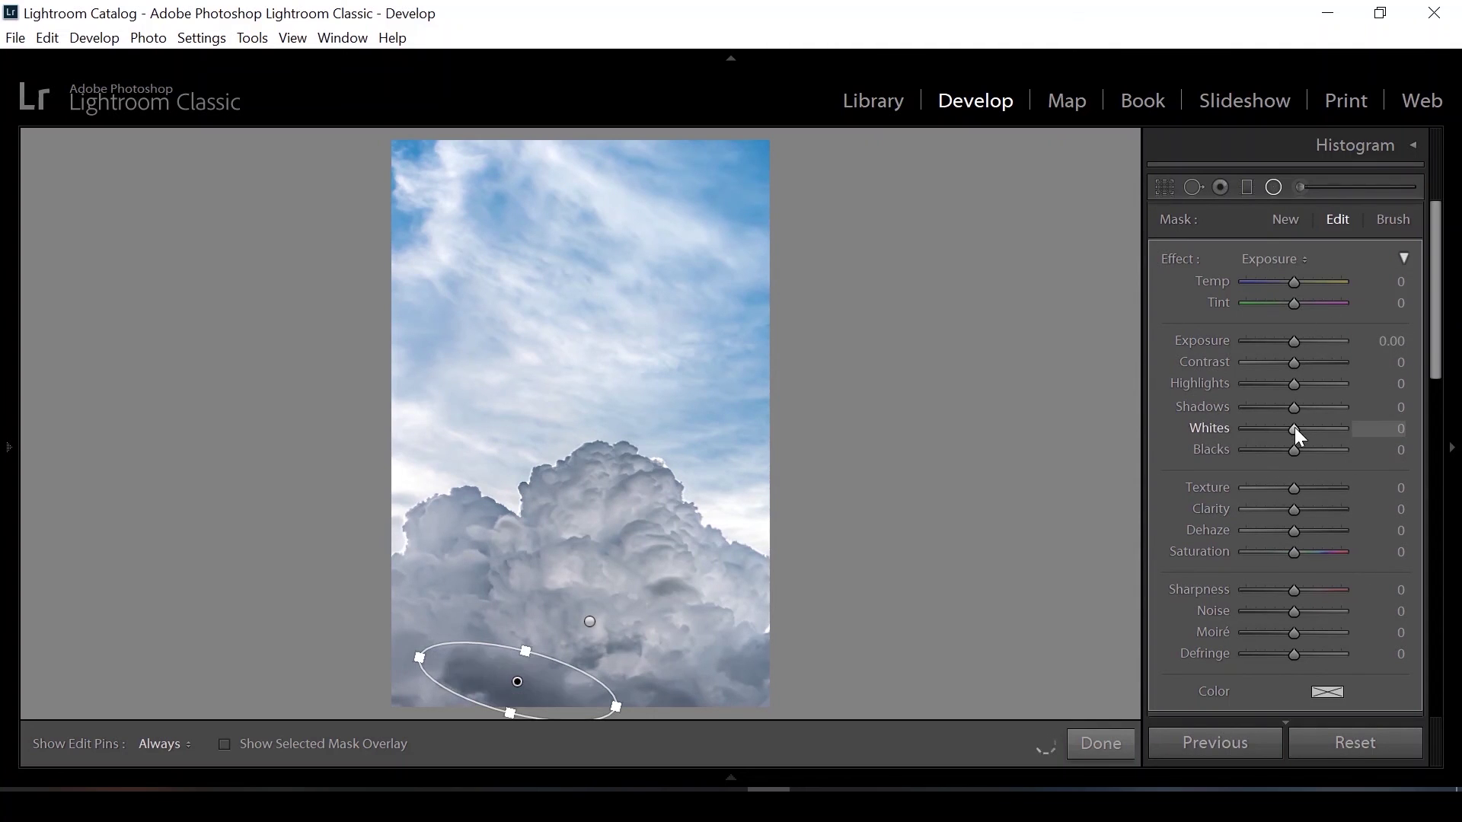
{"action": "left_click_drag", "start_coordinate": [1294, 429], "coordinate": [1312, 429]}
{"action": "left_click_drag", "start_coordinate": [1293, 451], "coordinate": [1320, 453]}
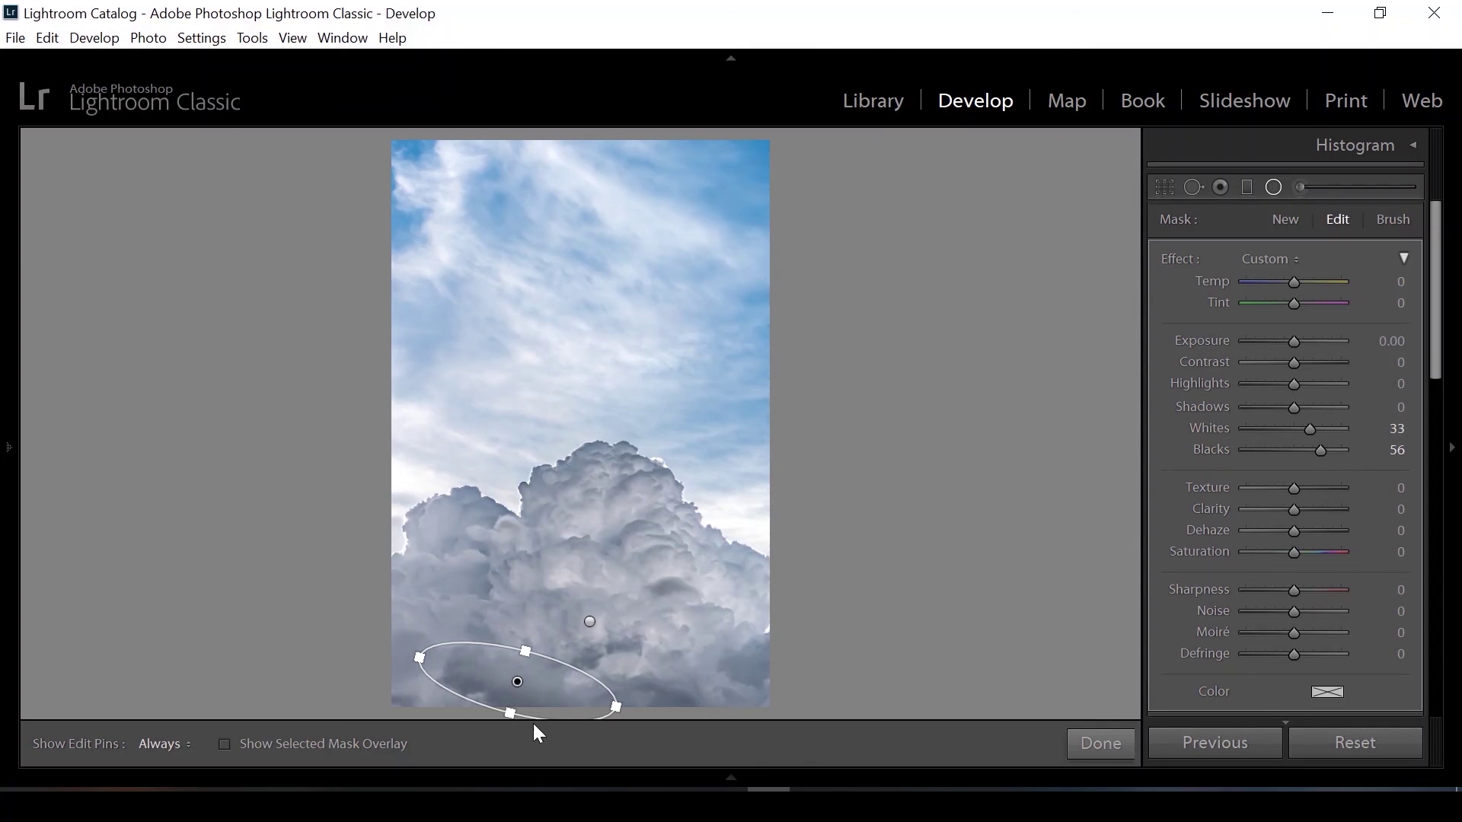
- Nudge the ellipse into place and toggle the filter off and on to compare
{"action": "left_click_drag", "start_coordinate": [511, 714], "coordinate": [511, 722]}
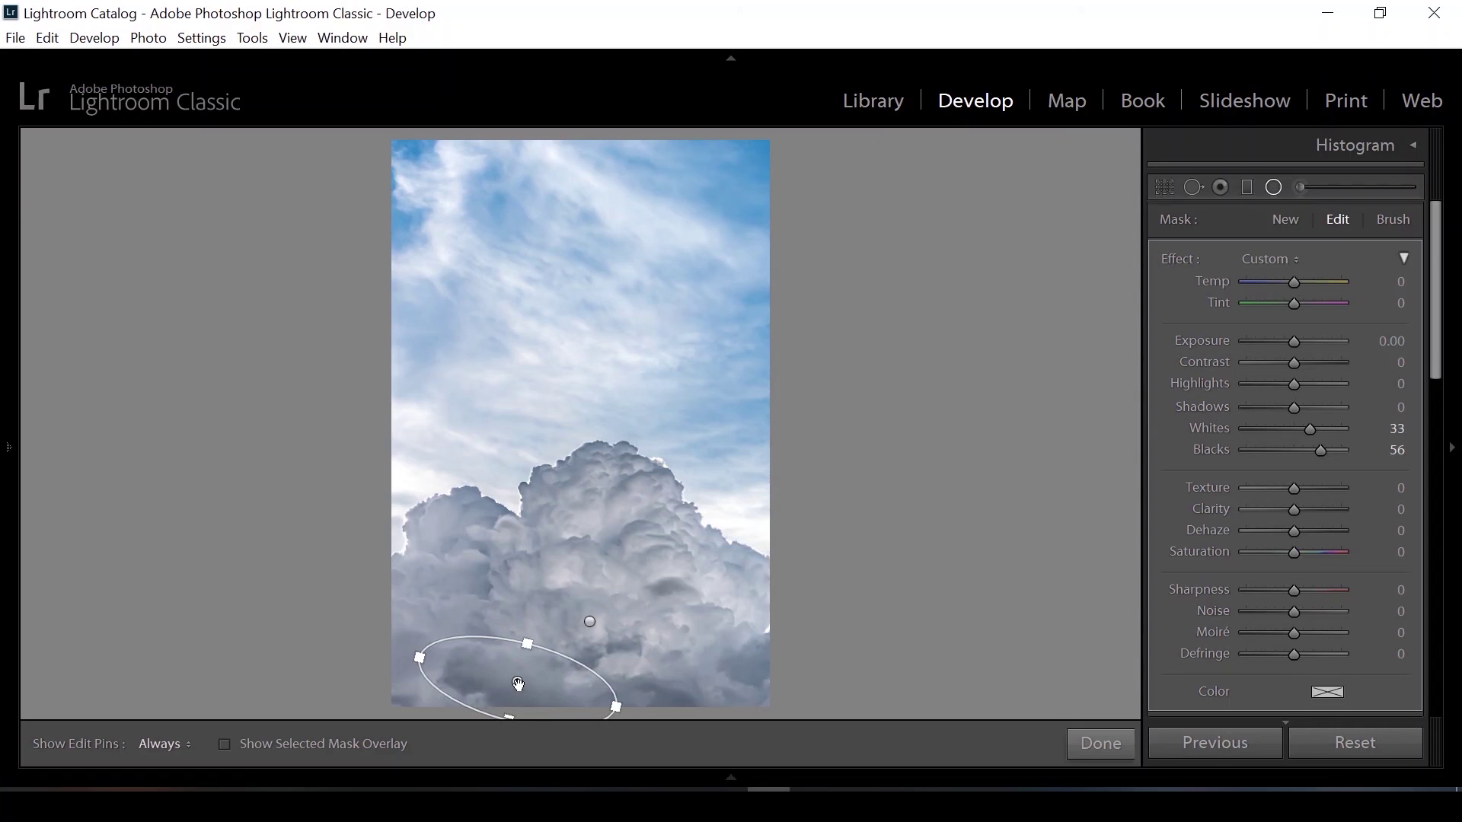
{"action": "left_click_drag", "start_coordinate": [516, 692], "coordinate": [513, 685]}
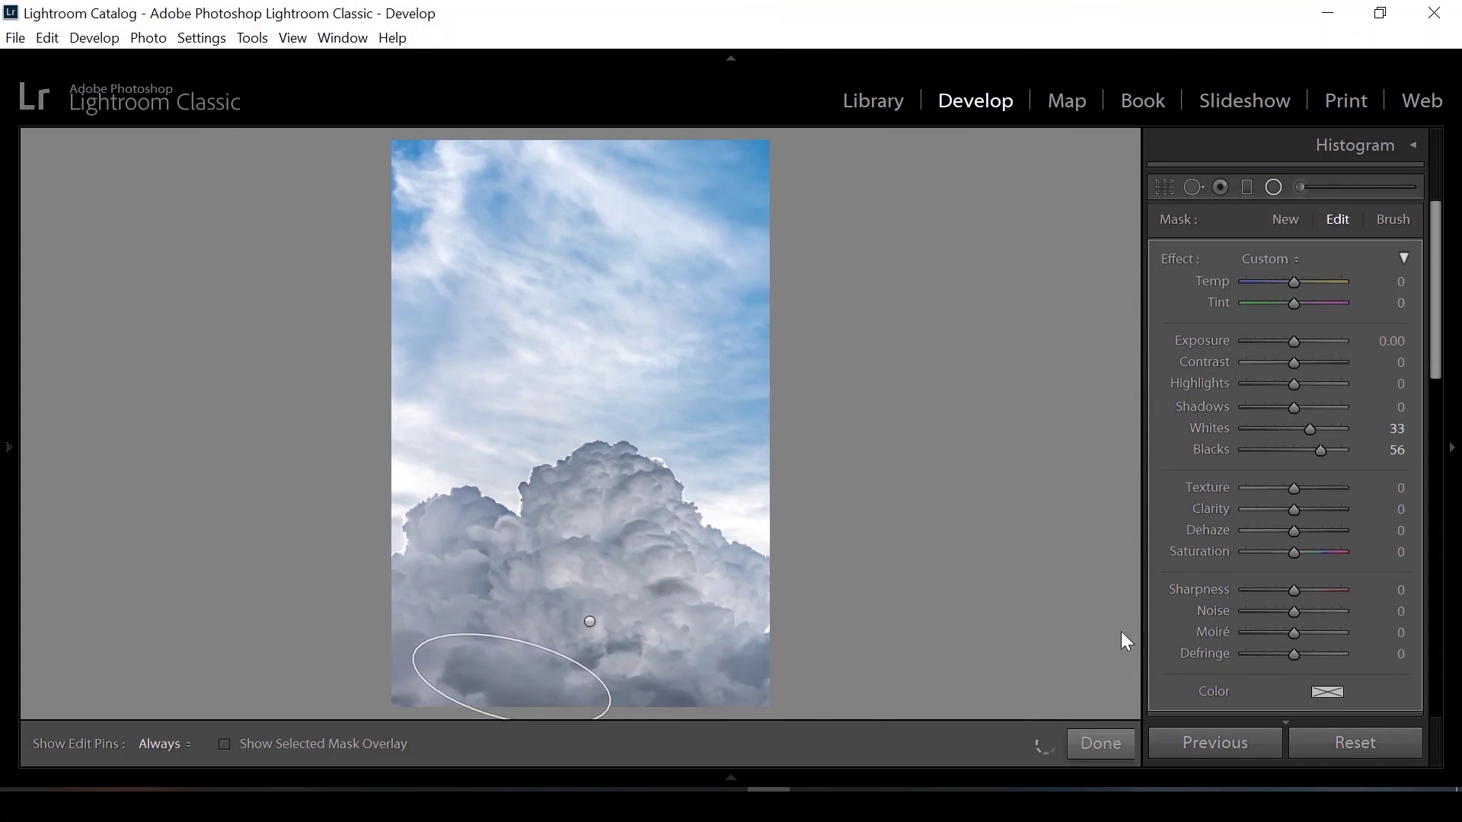
{"action": "scroll", "coordinate": [1159, 629], "scroll_direction": "down", "scroll_amount": 3}
{"action": "scroll", "coordinate": [1158, 629], "scroll_direction": "down", "scroll_amount": 3}
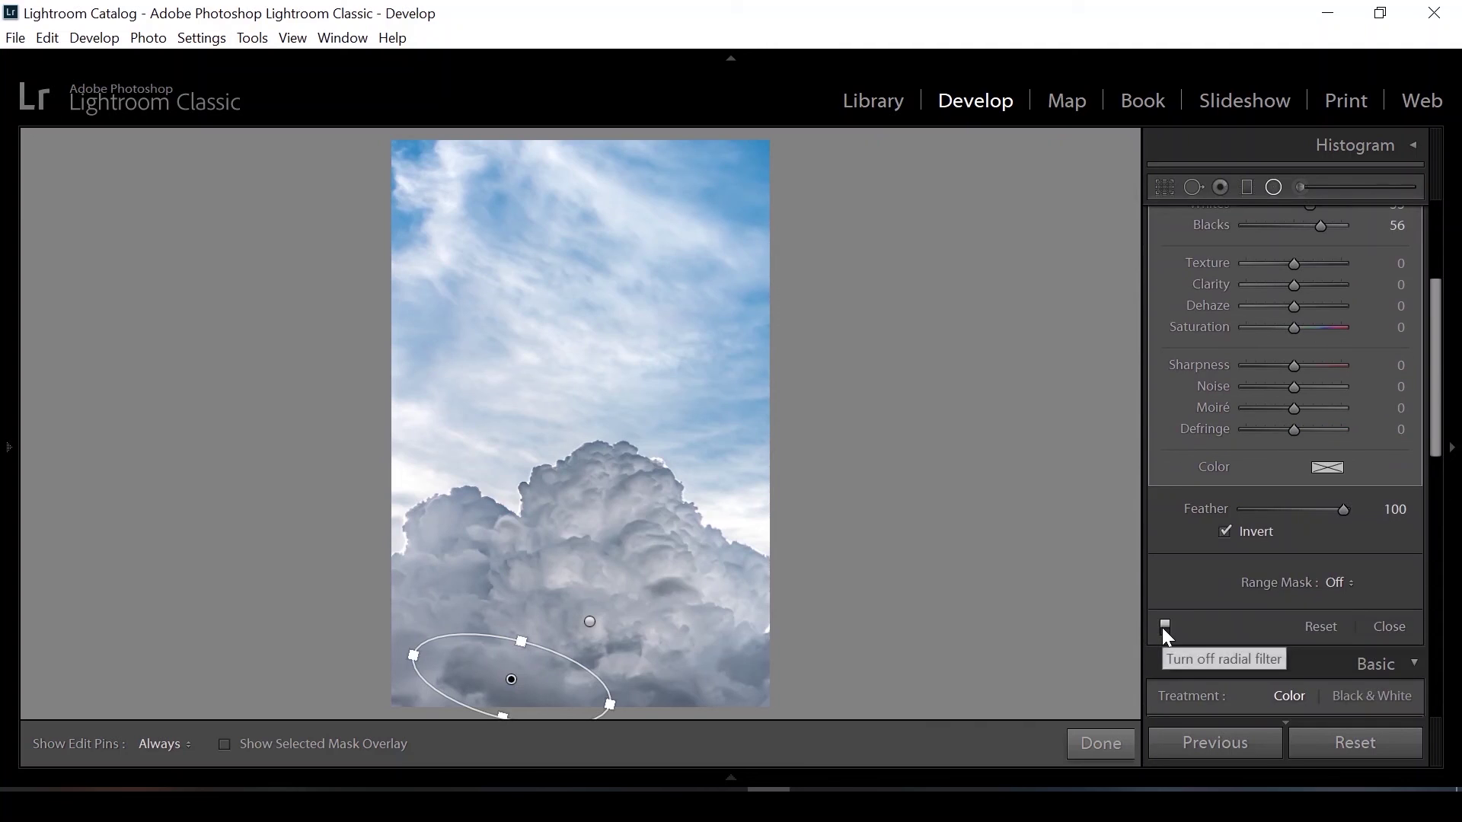
{"action": "left_click", "coordinate": [1164, 627]}
{"action": "left_click", "coordinate": [1165, 627]}
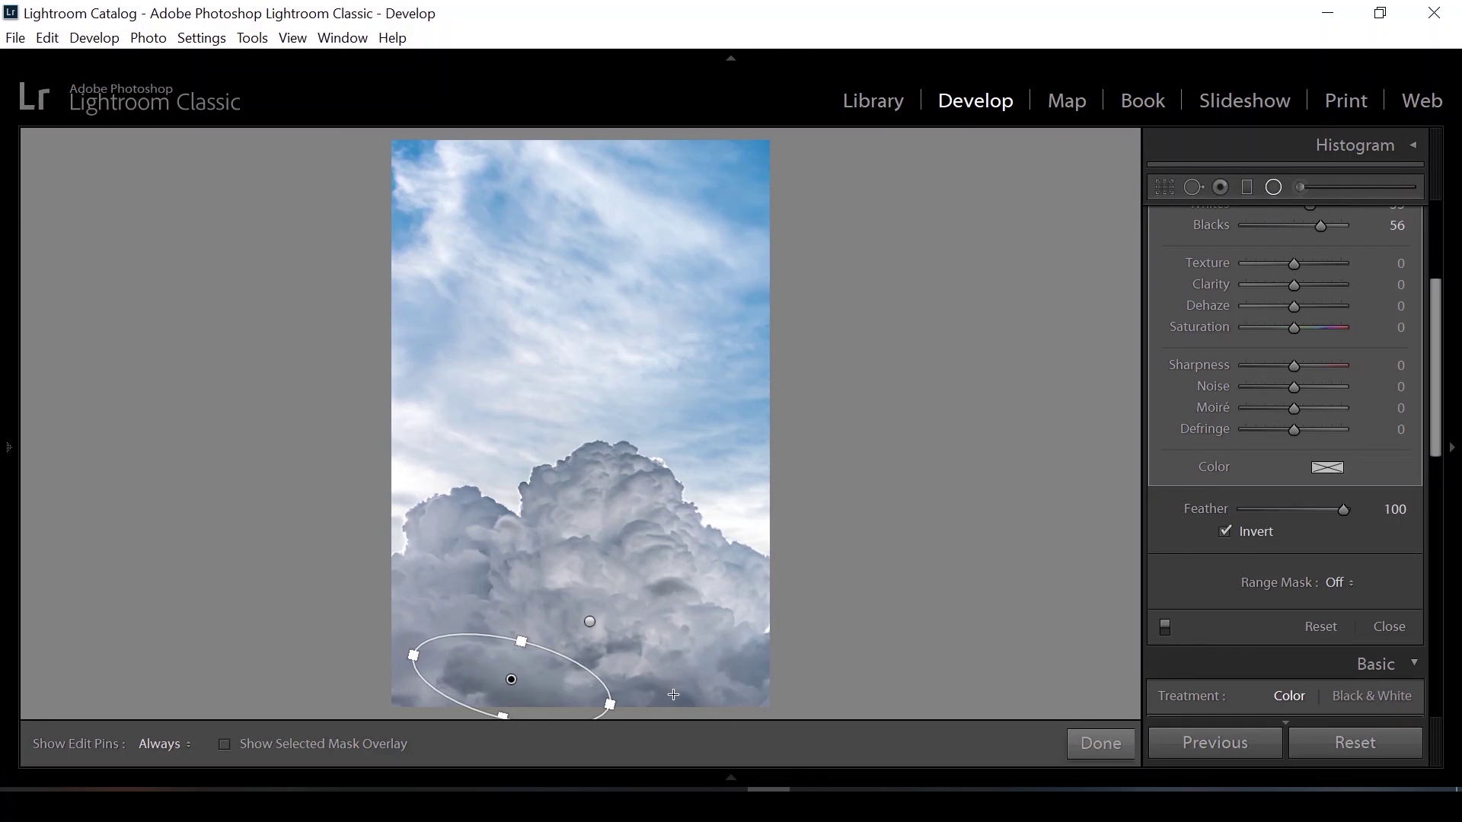
- Draw a radial filter over the lower-right clouds, shift it left, and set Whites 22, Blacks 19
{"action": "left_click_drag", "start_coordinate": [680, 695], "coordinate": [771, 736]}
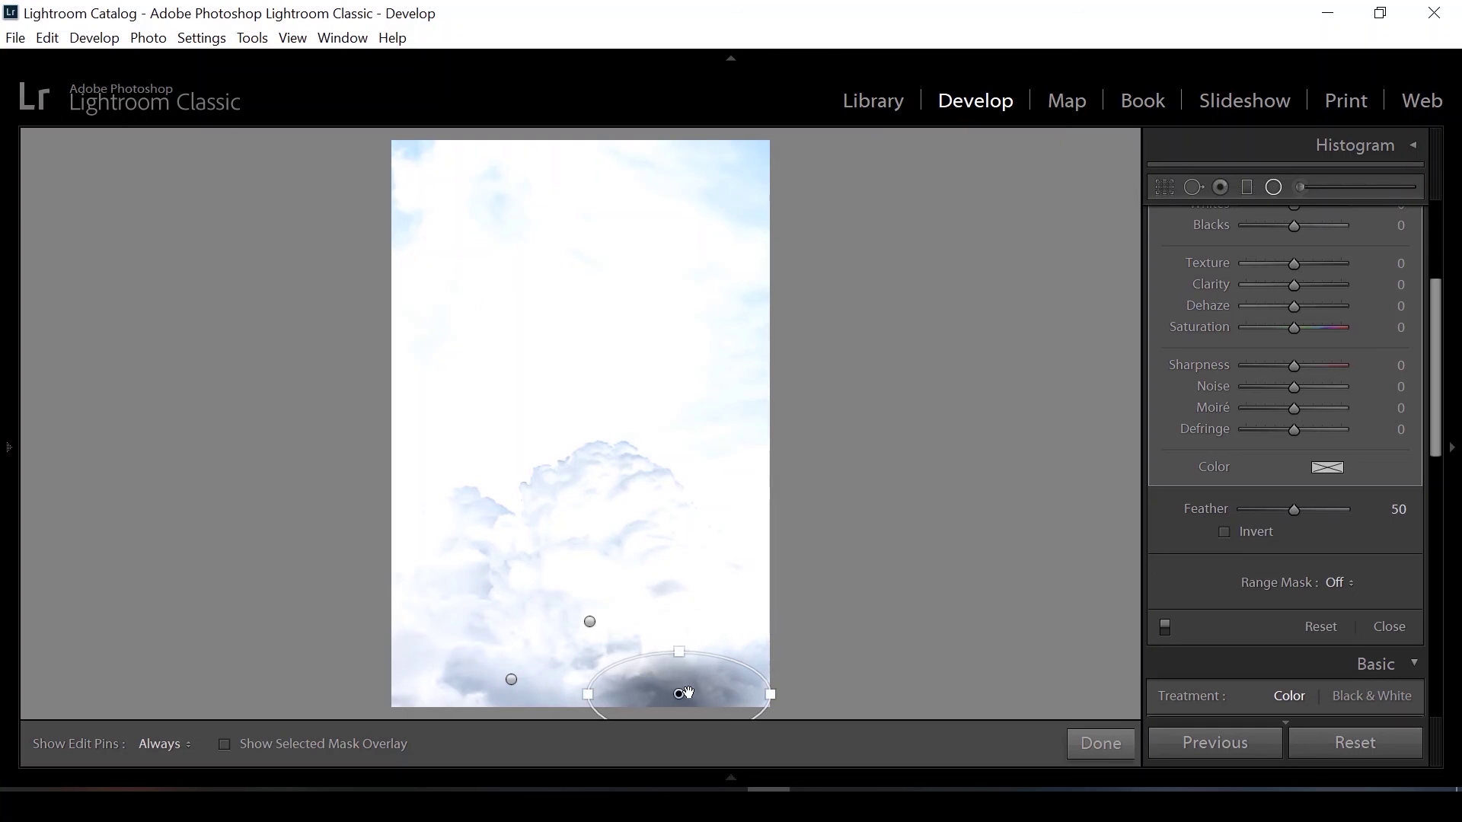
{"action": "left_click_drag", "start_coordinate": [694, 695], "coordinate": [668, 689]}
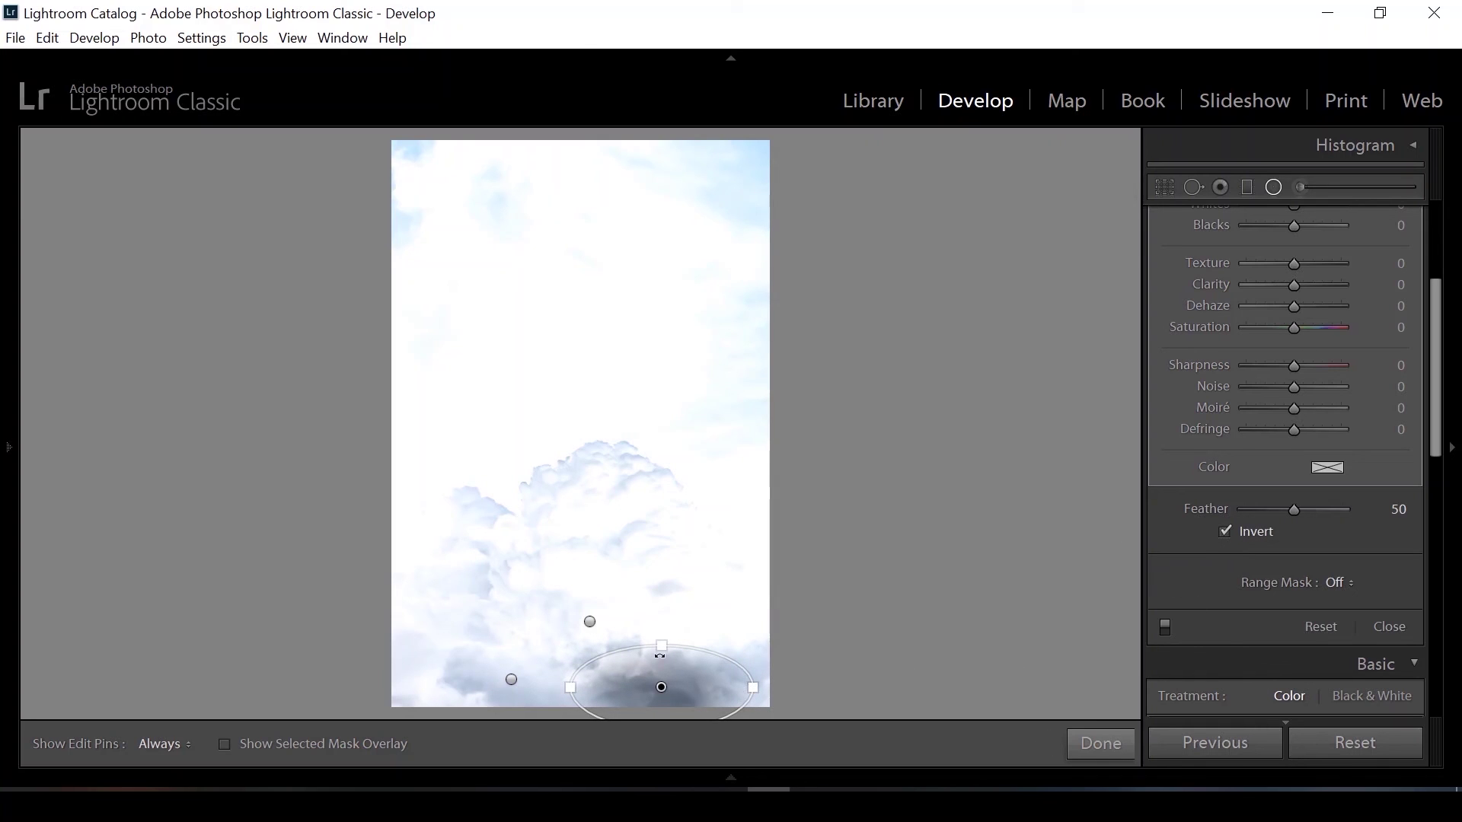
{"action": "scroll", "coordinate": [1153, 315], "scroll_direction": "up", "scroll_amount": 3}
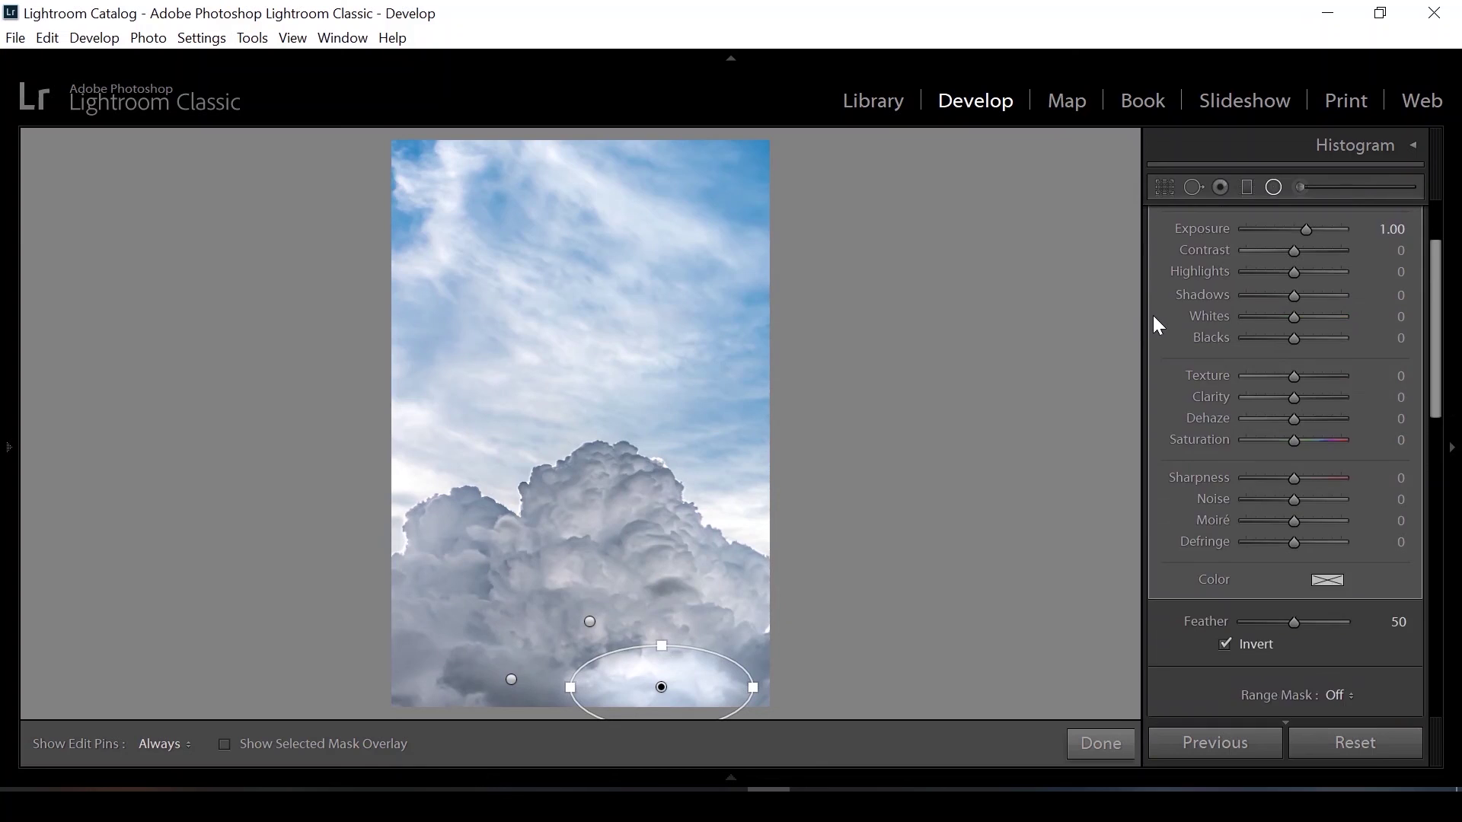
{"action": "scroll", "coordinate": [1153, 315], "scroll_direction": "up", "scroll_amount": 3}
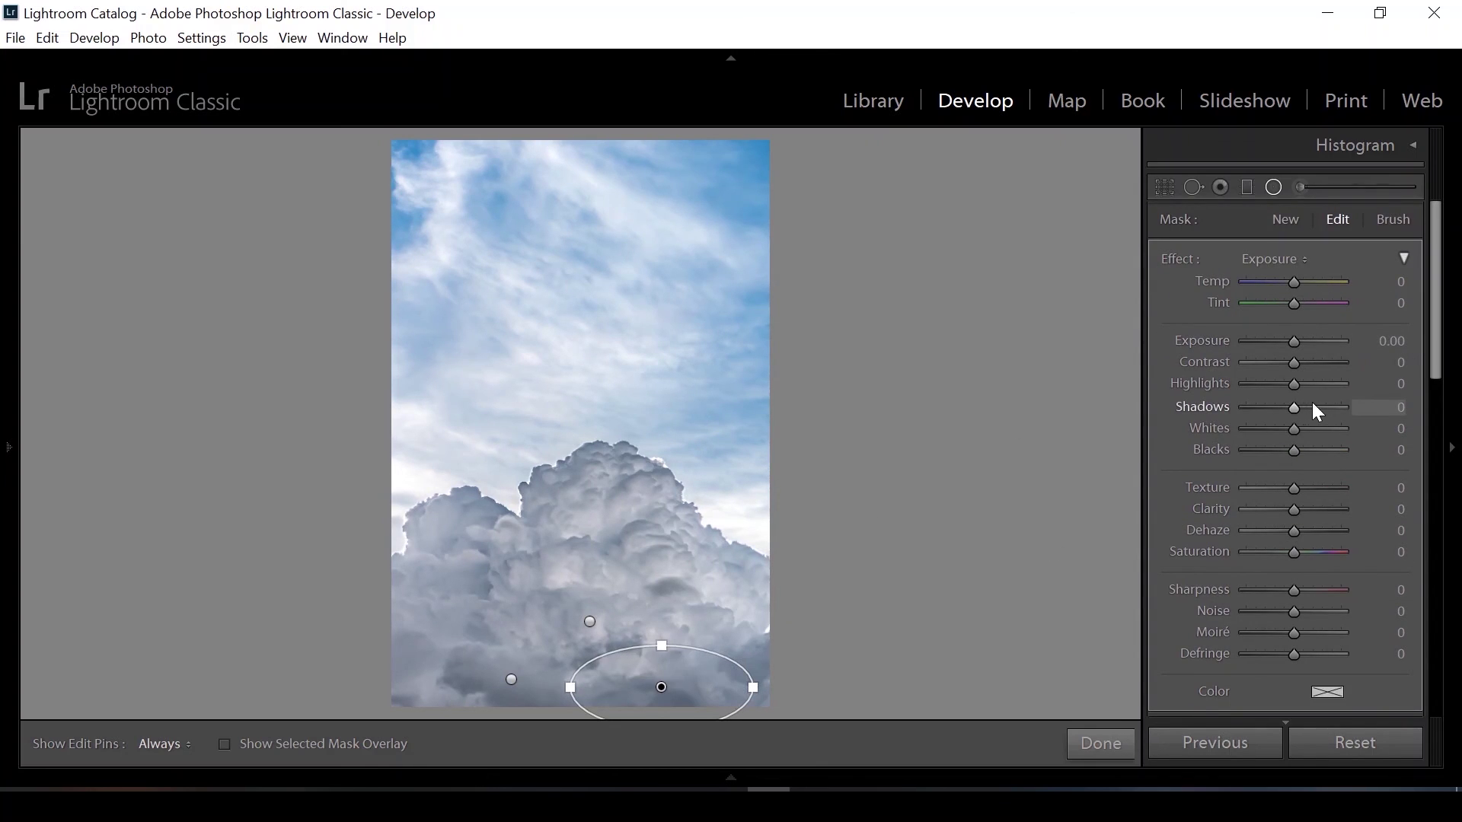
{"action": "left_click_drag", "start_coordinate": [1294, 429], "coordinate": [1304, 427]}
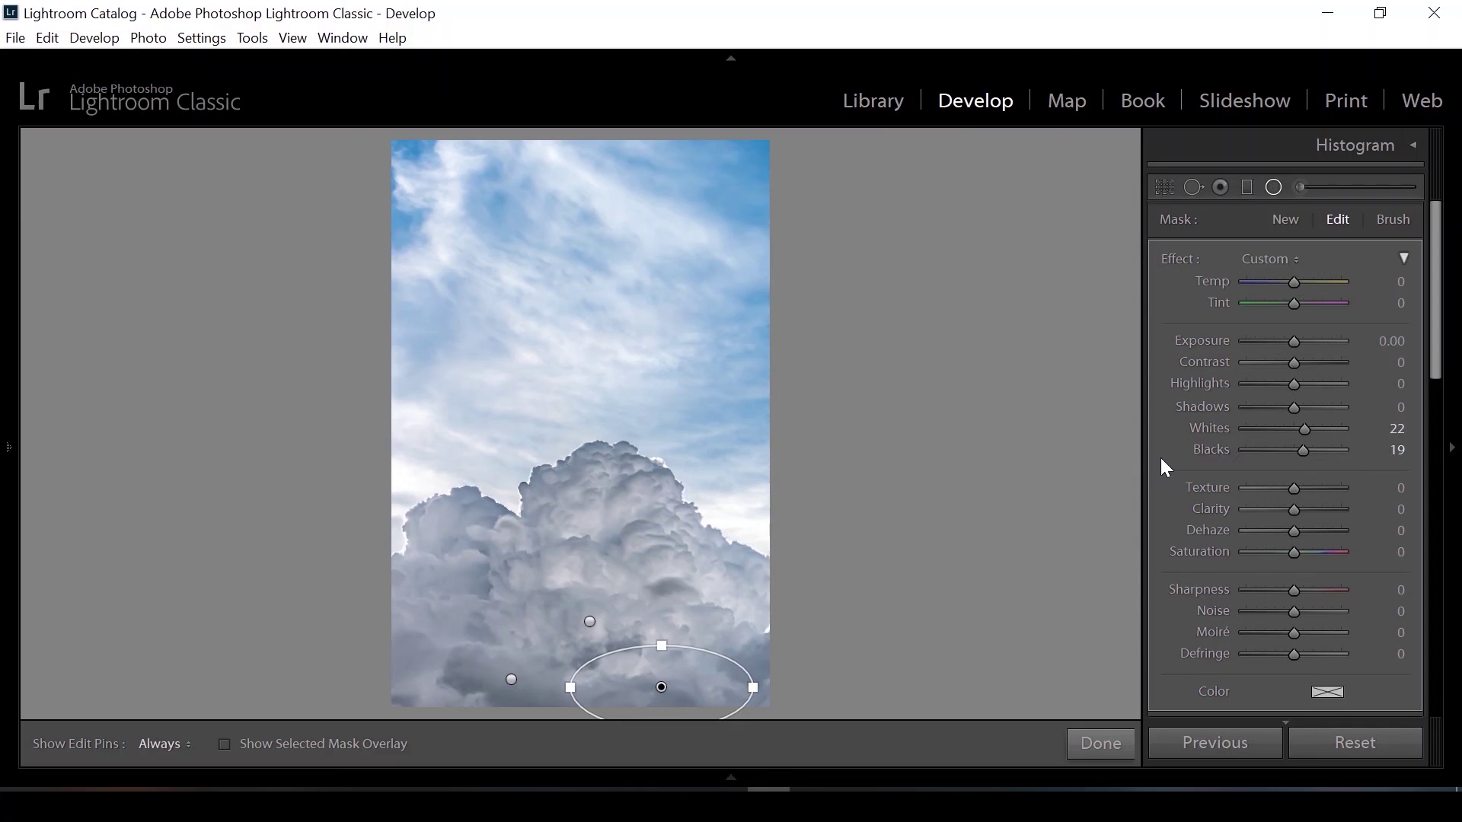
- Toggle the new radial filter off and on to compare, then finish masking
{"action": "scroll", "coordinate": [1165, 466], "scroll_direction": "down", "scroll_amount": 2}
{"action": "scroll", "coordinate": [1172, 533], "scroll_direction": "down", "scroll_amount": 2}
{"action": "left_click", "coordinate": [1166, 627]}
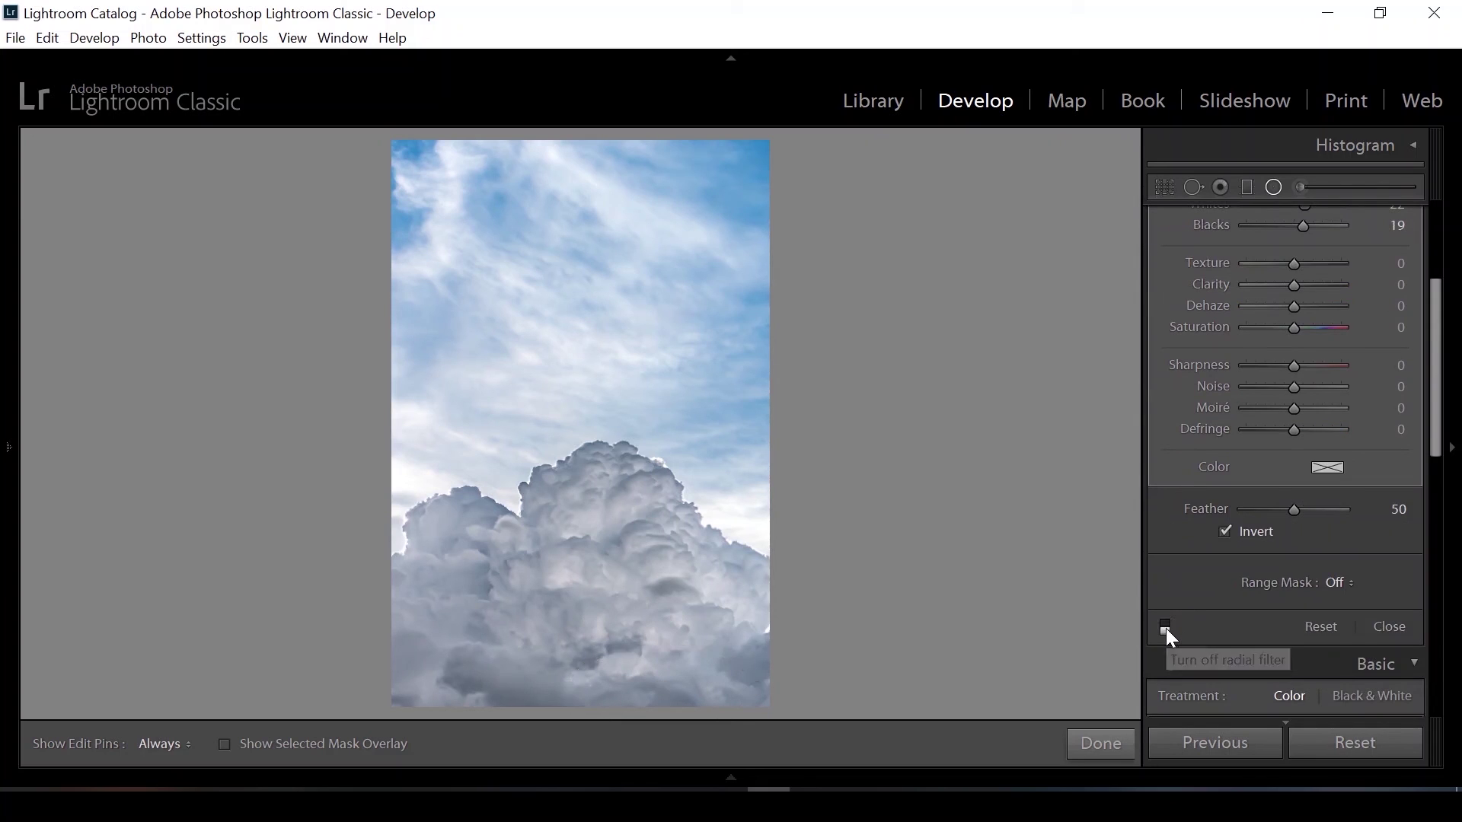
{"action": "left_click", "coordinate": [1166, 627]}
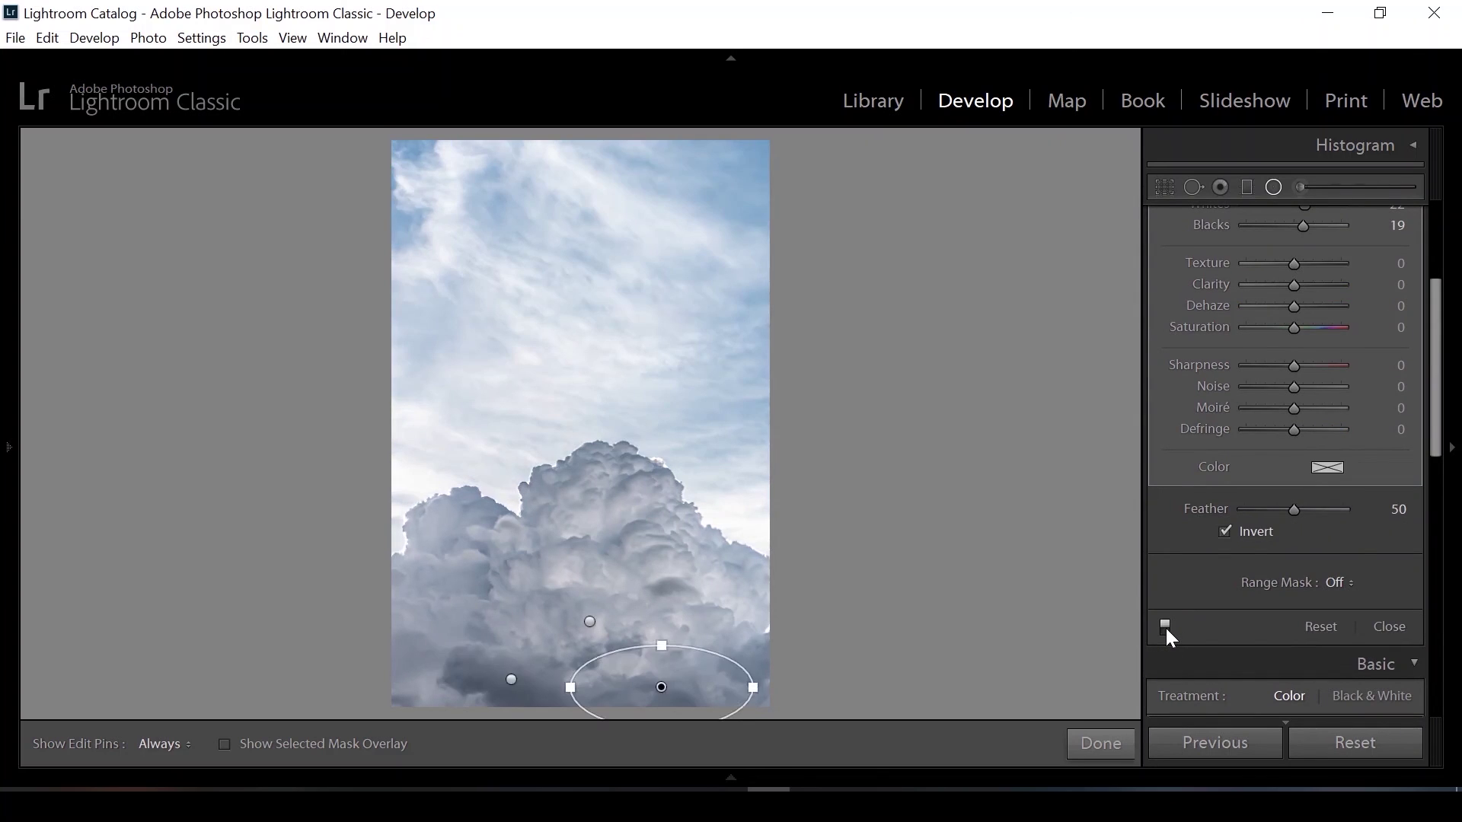
{"action": "left_click", "coordinate": [1166, 628]}
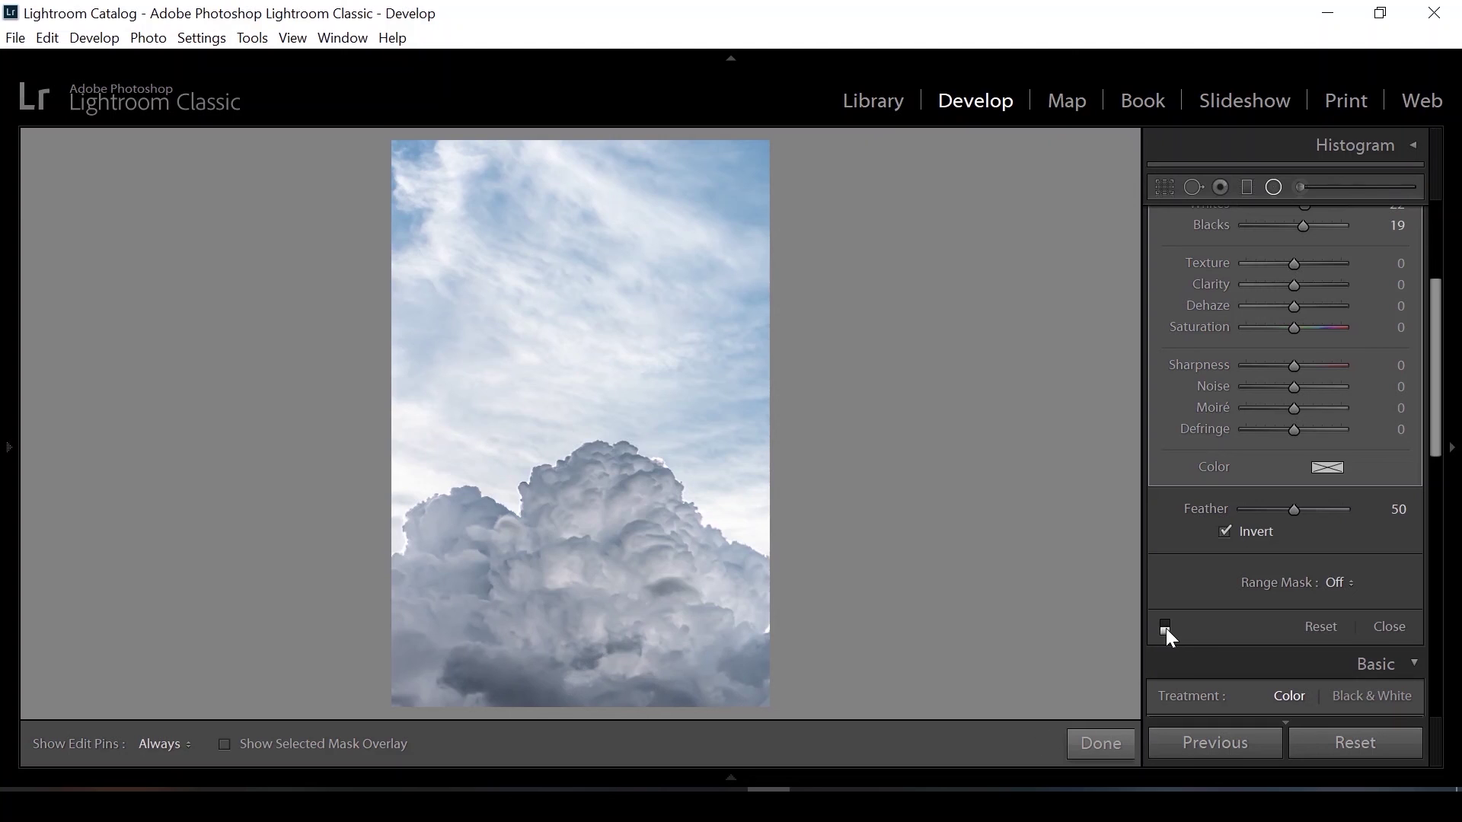
{"action": "left_click", "coordinate": [1166, 628]}
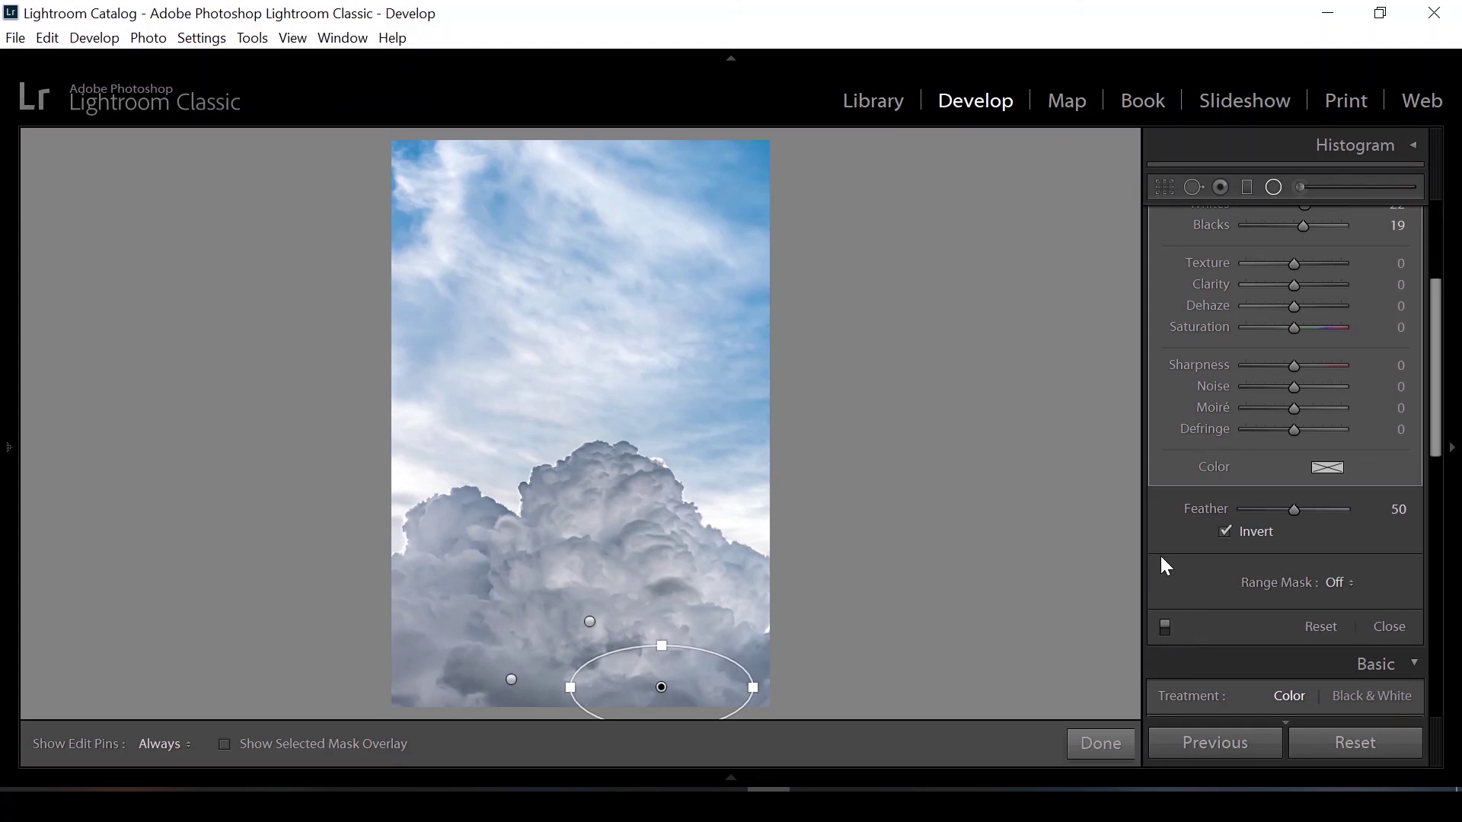
{"action": "scroll", "coordinate": [1161, 556], "scroll_direction": "up", "scroll_amount": 3}
{"action": "left_click", "coordinate": [1081, 750]}
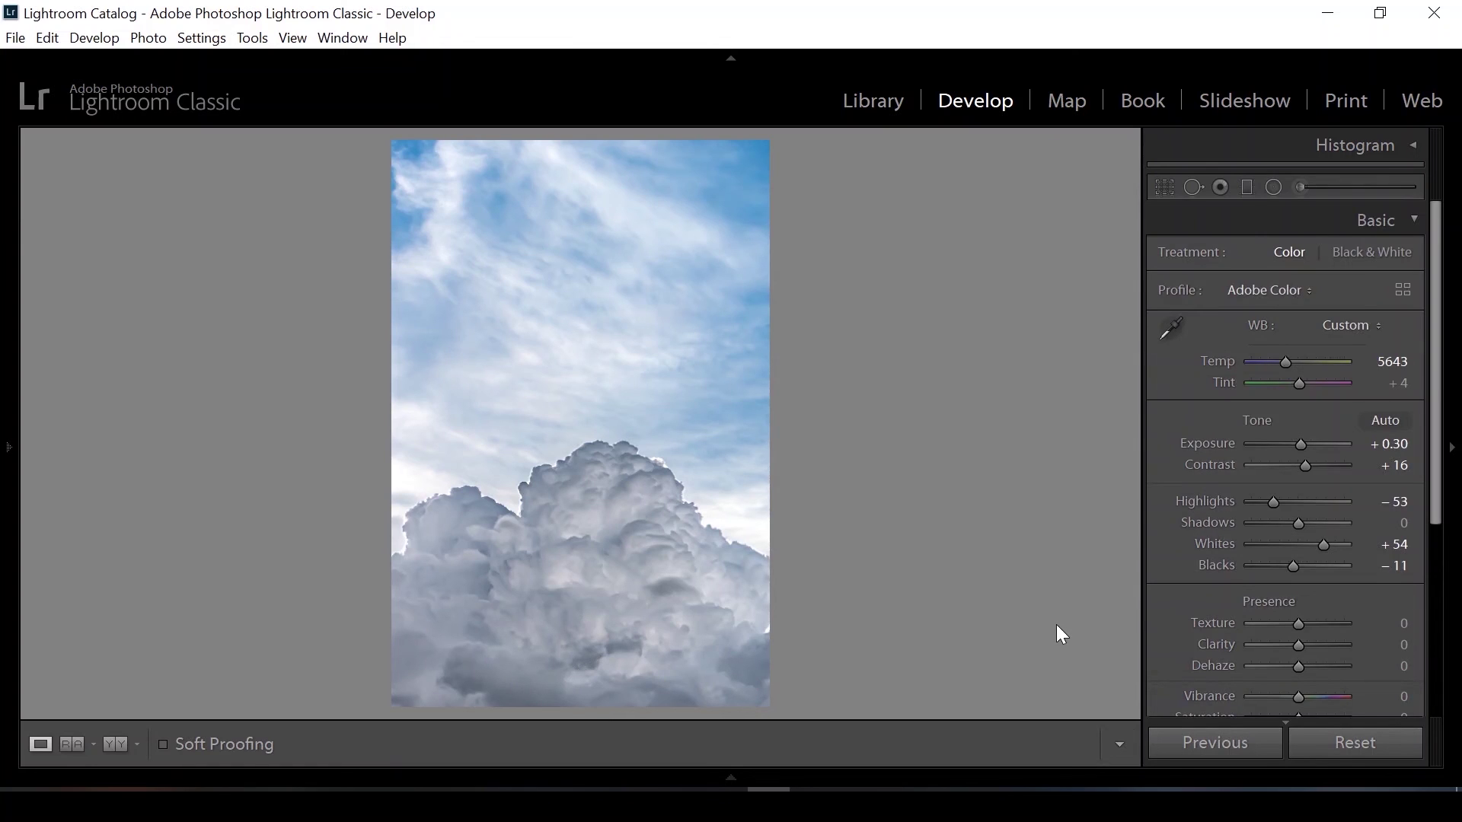
- Reselect the existing sky graduated filter and set its Contrast to 11
{"action": "key", "text": "ctrl+1"}
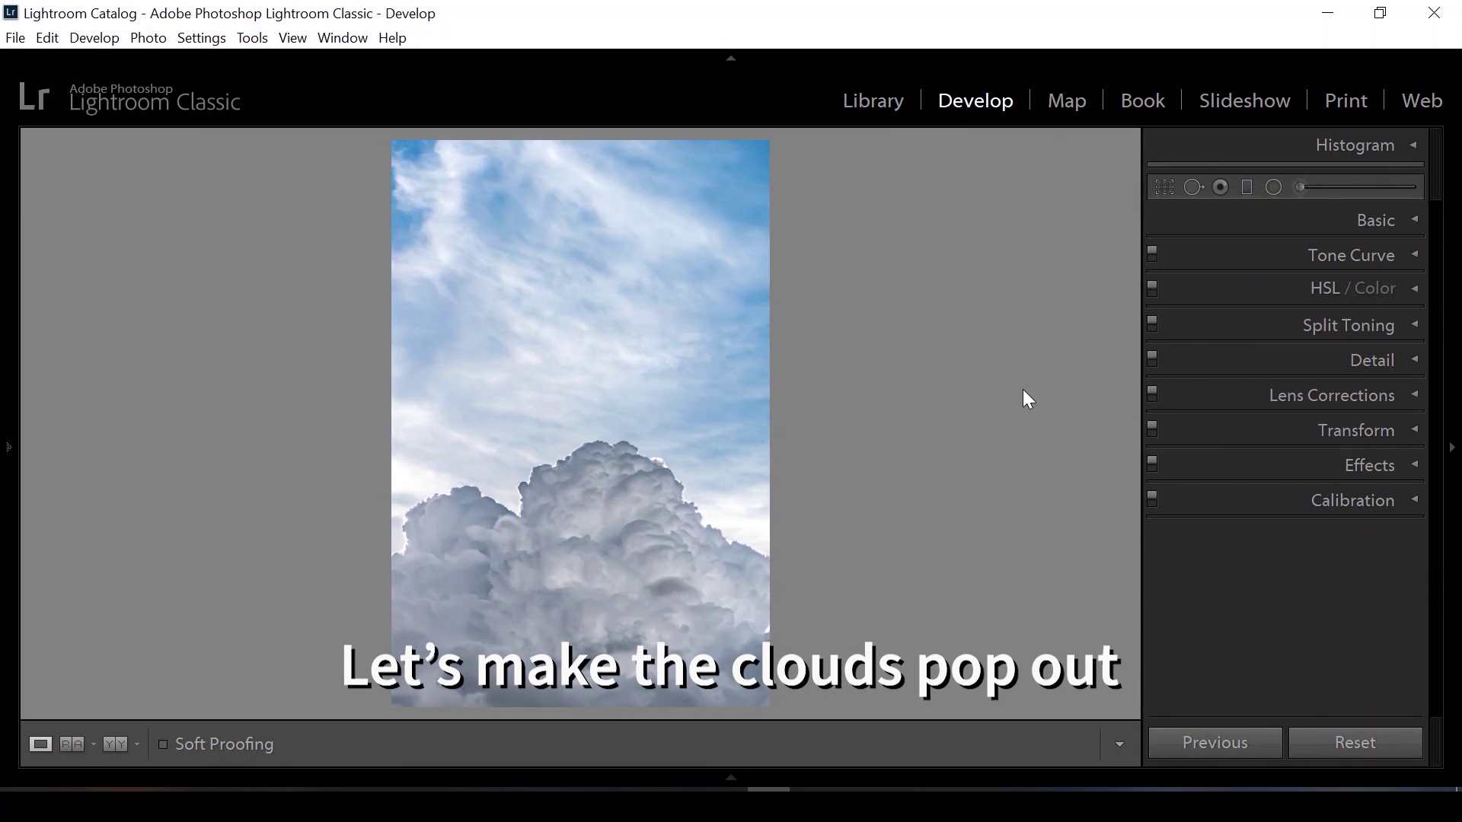
{"action": "left_click", "coordinate": [1246, 188]}
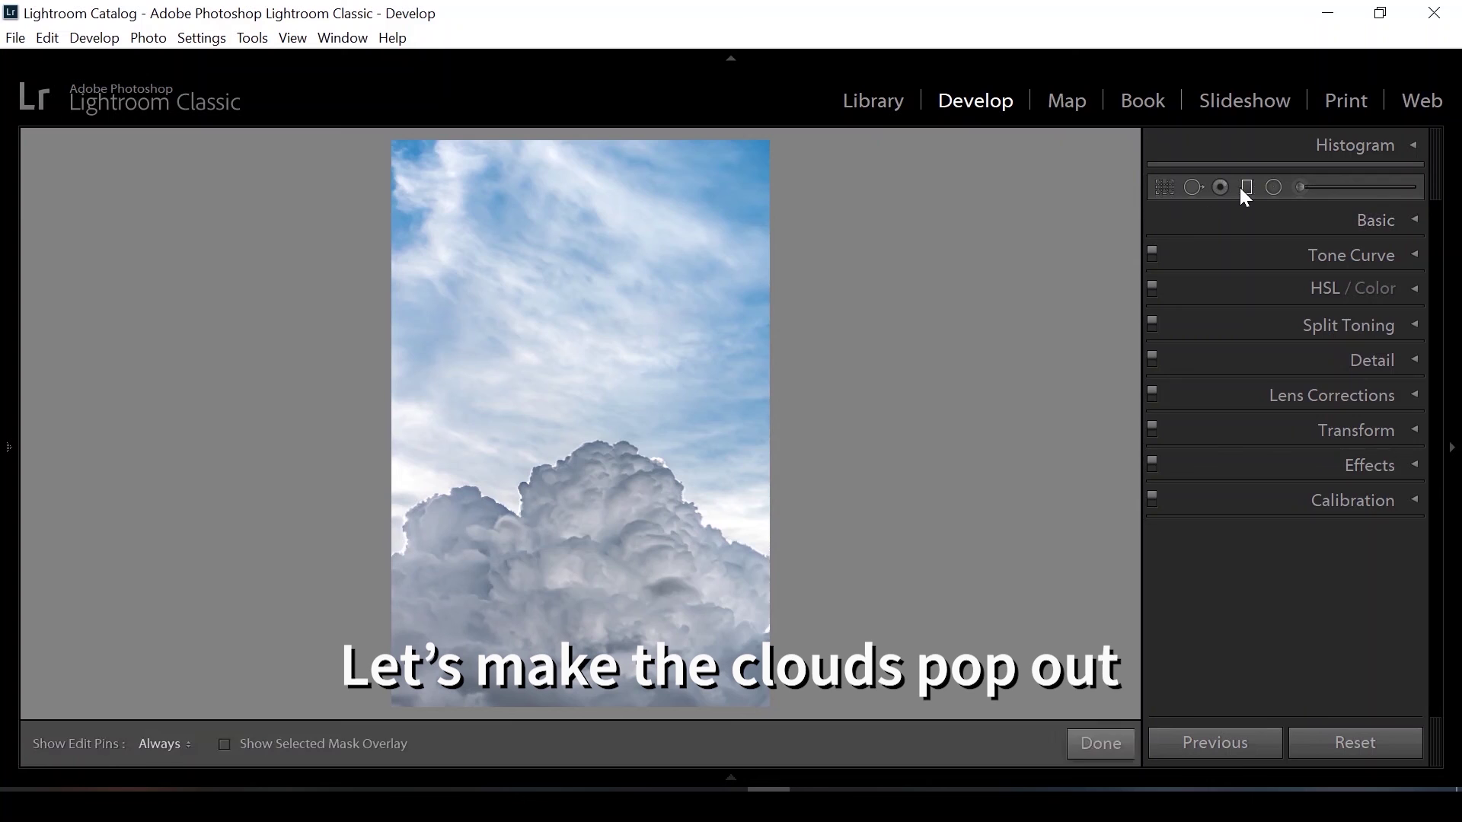
{"action": "left_click", "coordinate": [597, 384]}
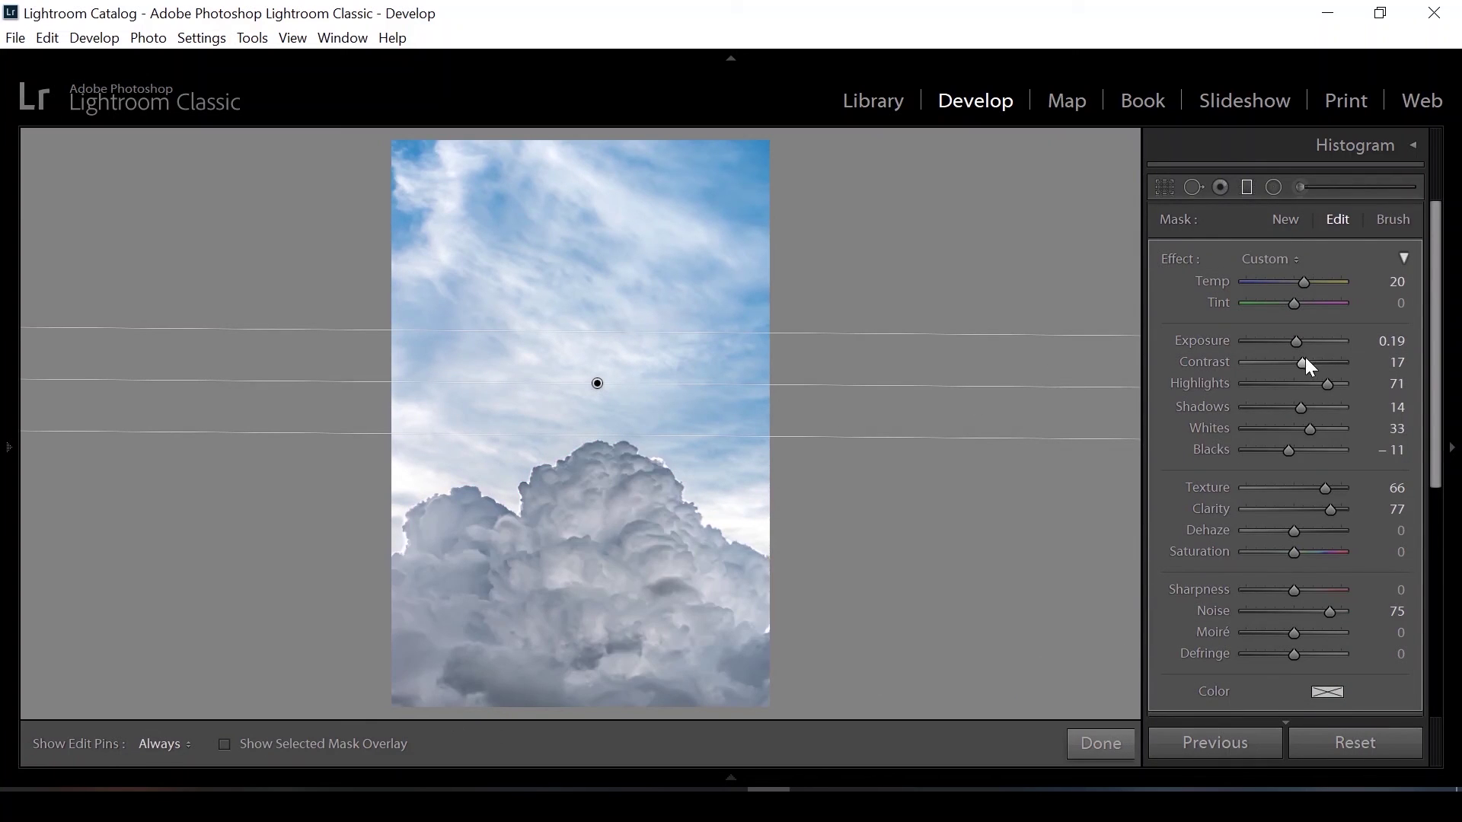
{"action": "left_click", "coordinate": [1397, 363]}
{"action": "type", "text": "10"}
{"action": "key", "text": "BackSpace"}
{"action": "type", "text": "1"}
{"action": "key", "text": "Return"}
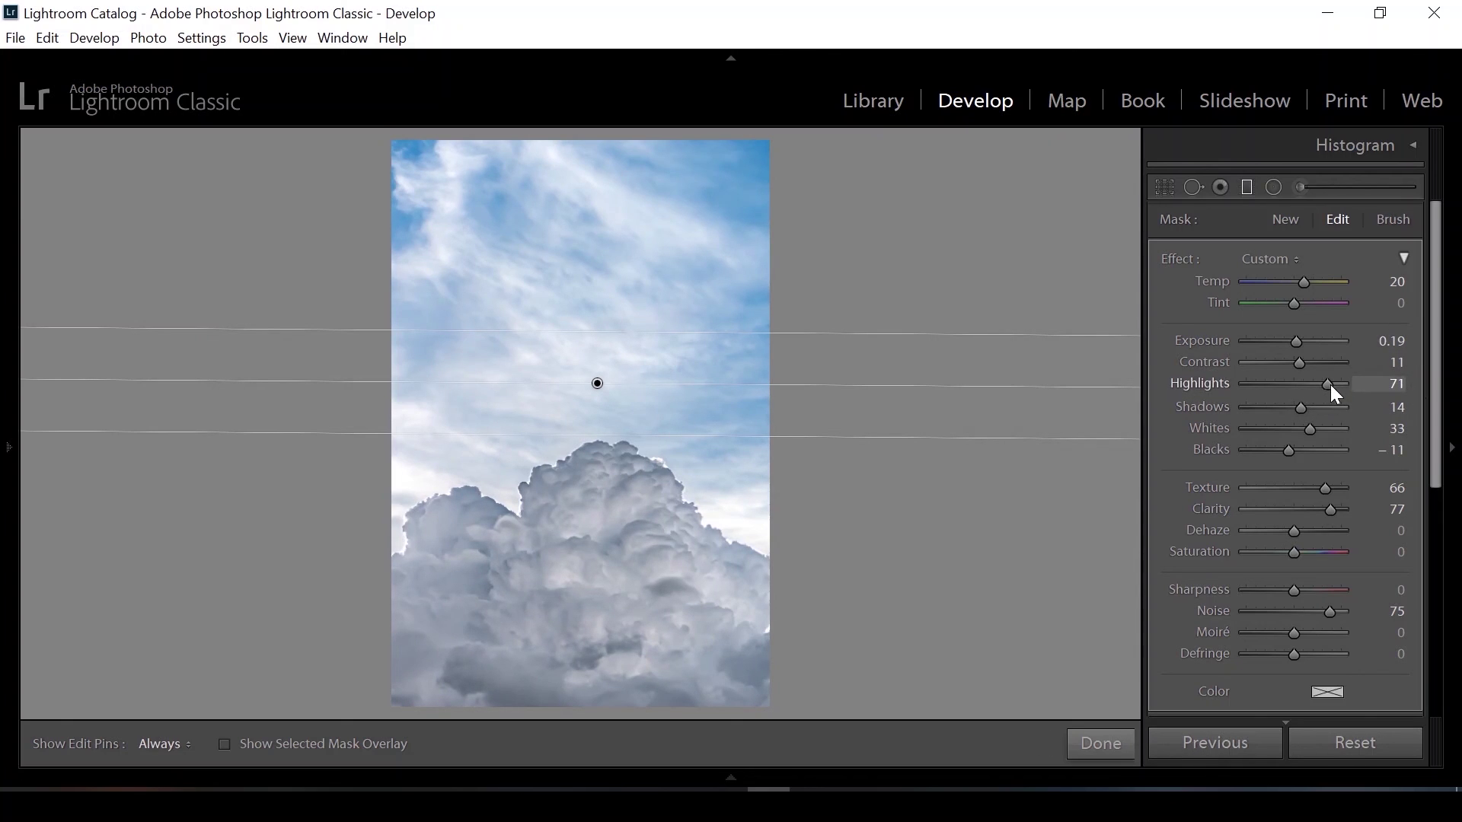
- Set the filter's Highlights to 75, Shadows to 11 and Dehaze to -3
{"action": "left_click_drag", "start_coordinate": [1331, 388], "coordinate": [1327, 389]}
{"action": "left_click", "coordinate": [1387, 384]}
{"action": "type", "text": "75"}
{"action": "key", "text": "Return"}
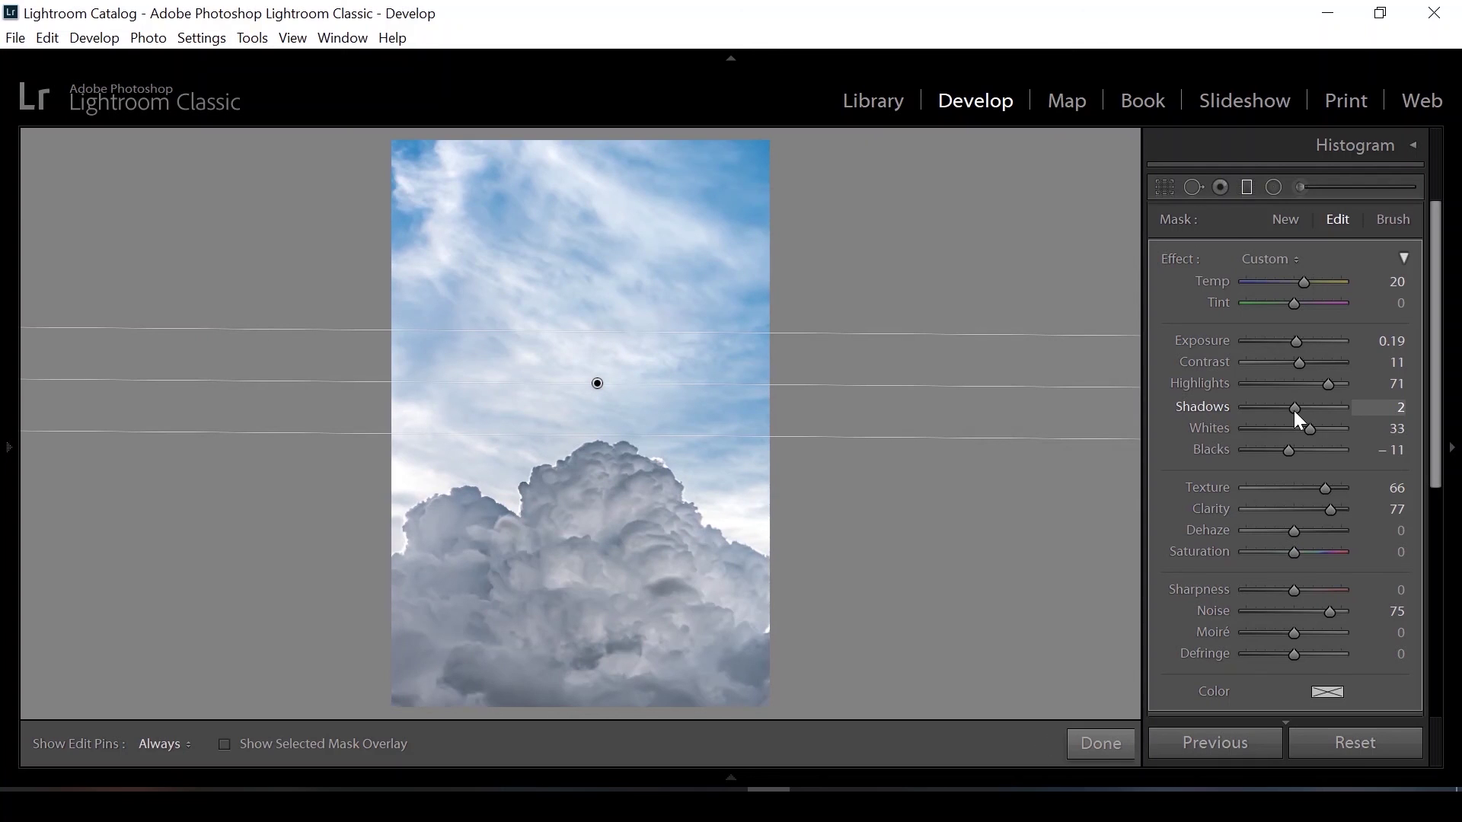
{"action": "left_click_drag", "start_coordinate": [1296, 410], "coordinate": [1301, 411]}
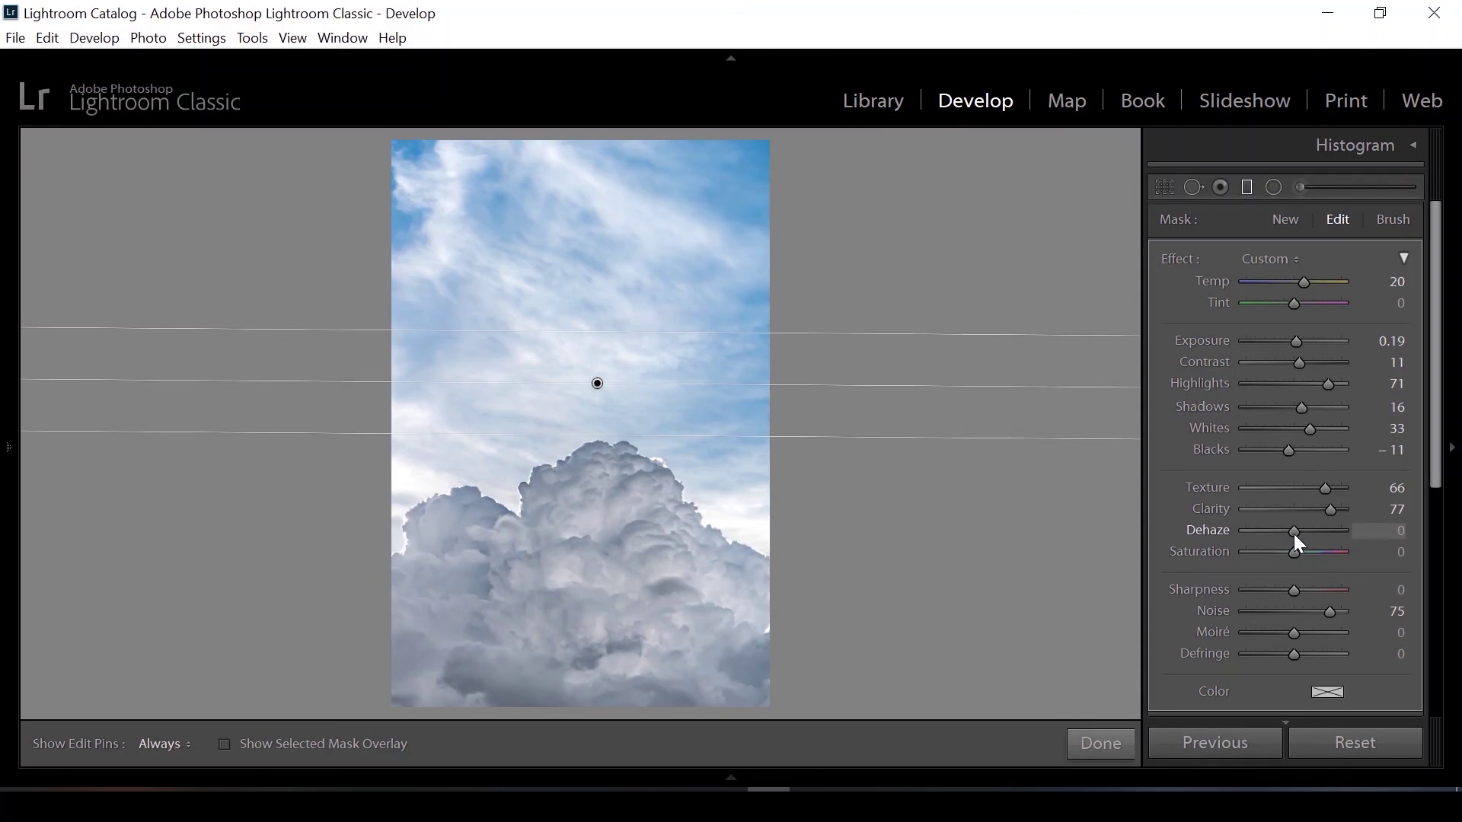
{"action": "left_click_drag", "start_coordinate": [1295, 535], "coordinate": [1286, 534]}
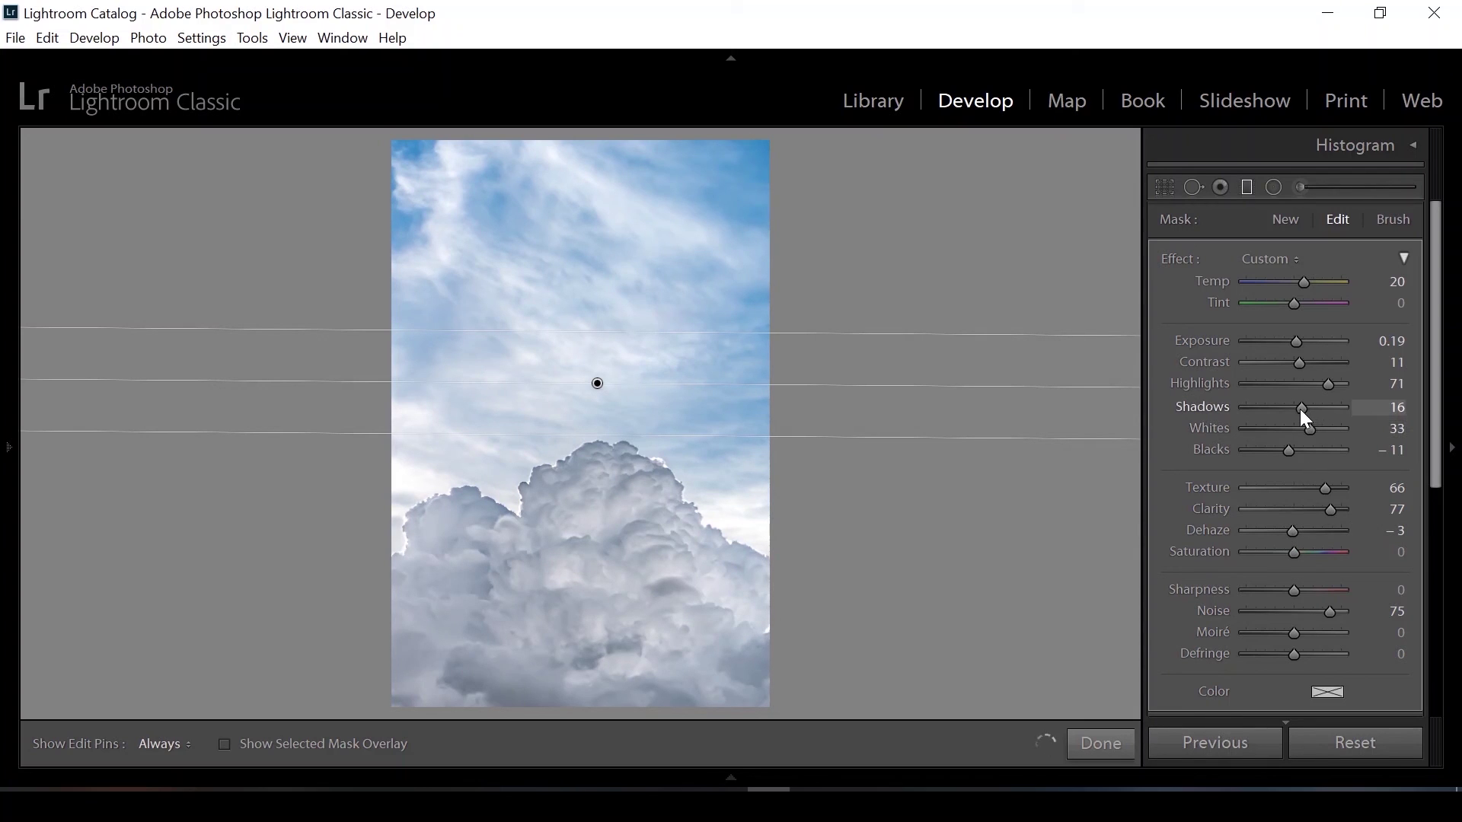
{"action": "left_click_drag", "start_coordinate": [1300, 410], "coordinate": [1298, 410]}
{"action": "left_click_drag", "start_coordinate": [1301, 410], "coordinate": [1299, 409]}
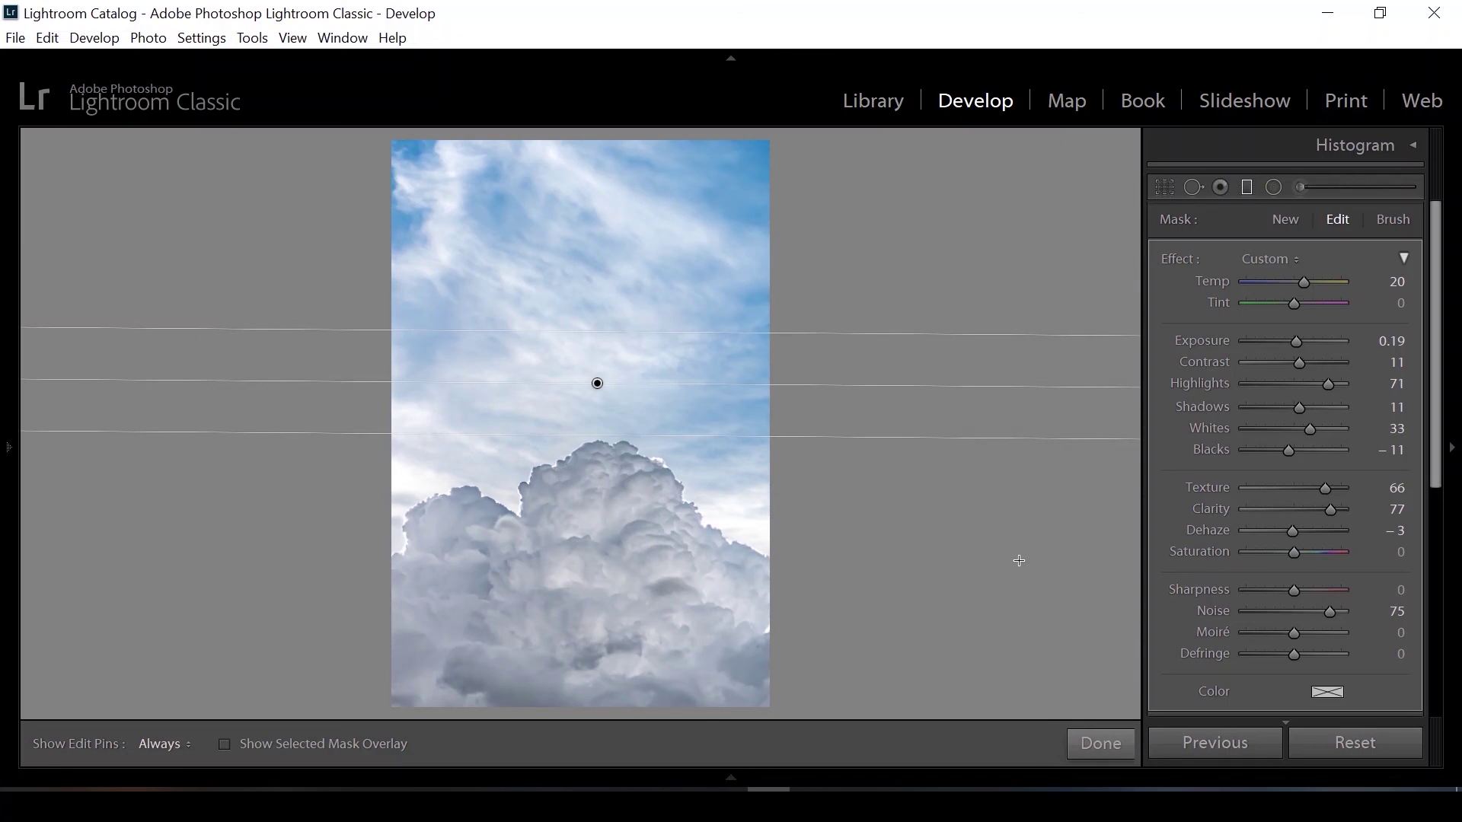
- Finish the graduated filter and toggle the Before/After views with the backslash key
{"action": "left_click", "coordinate": [1089, 751]}
{"action": "key", "text": "backslash"}
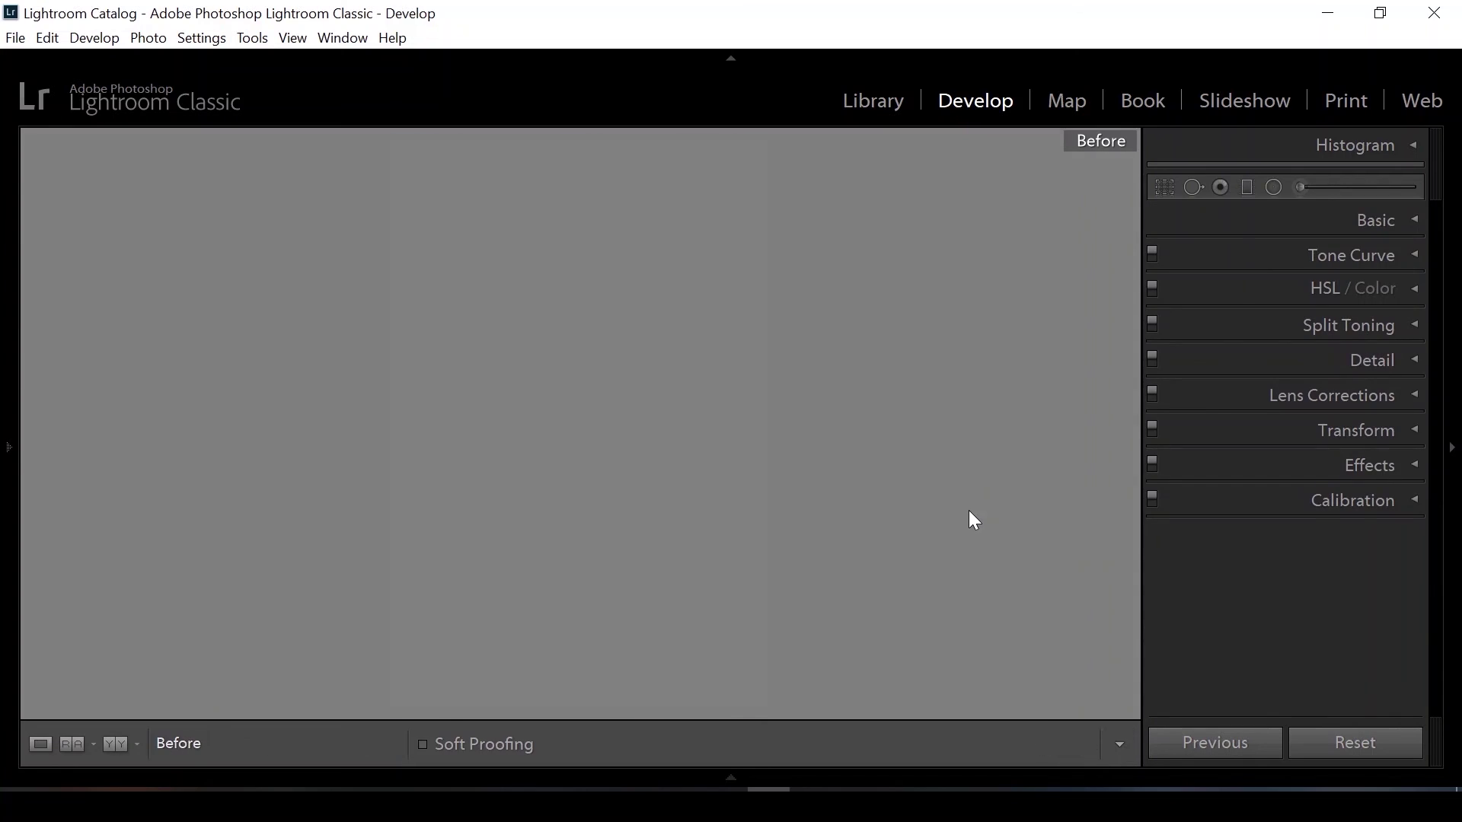
{"action": "key", "text": "backslash"}
{"action": "key", "text": "backslash"}
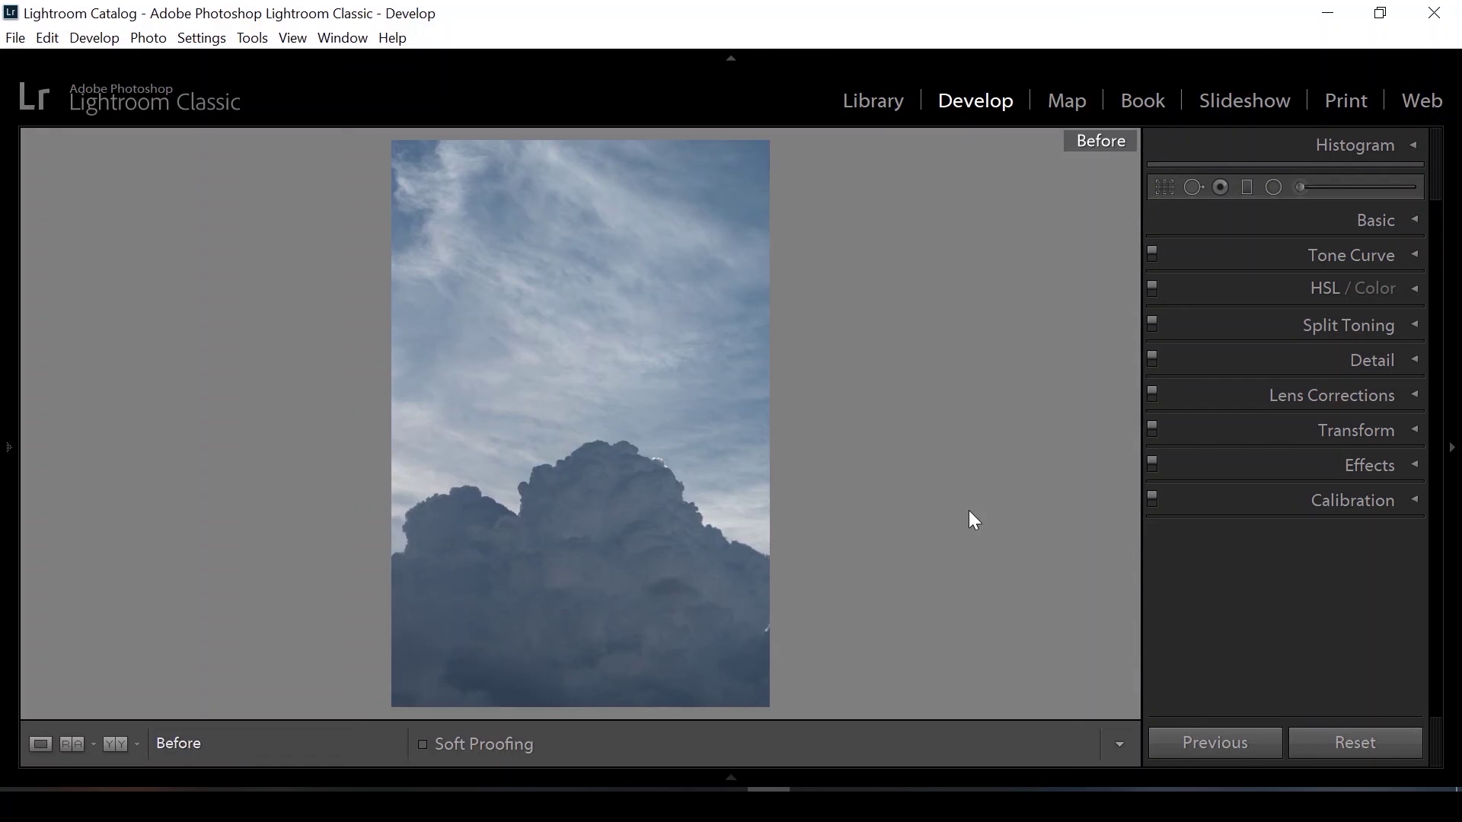
{"action": "key", "text": "backslash"}
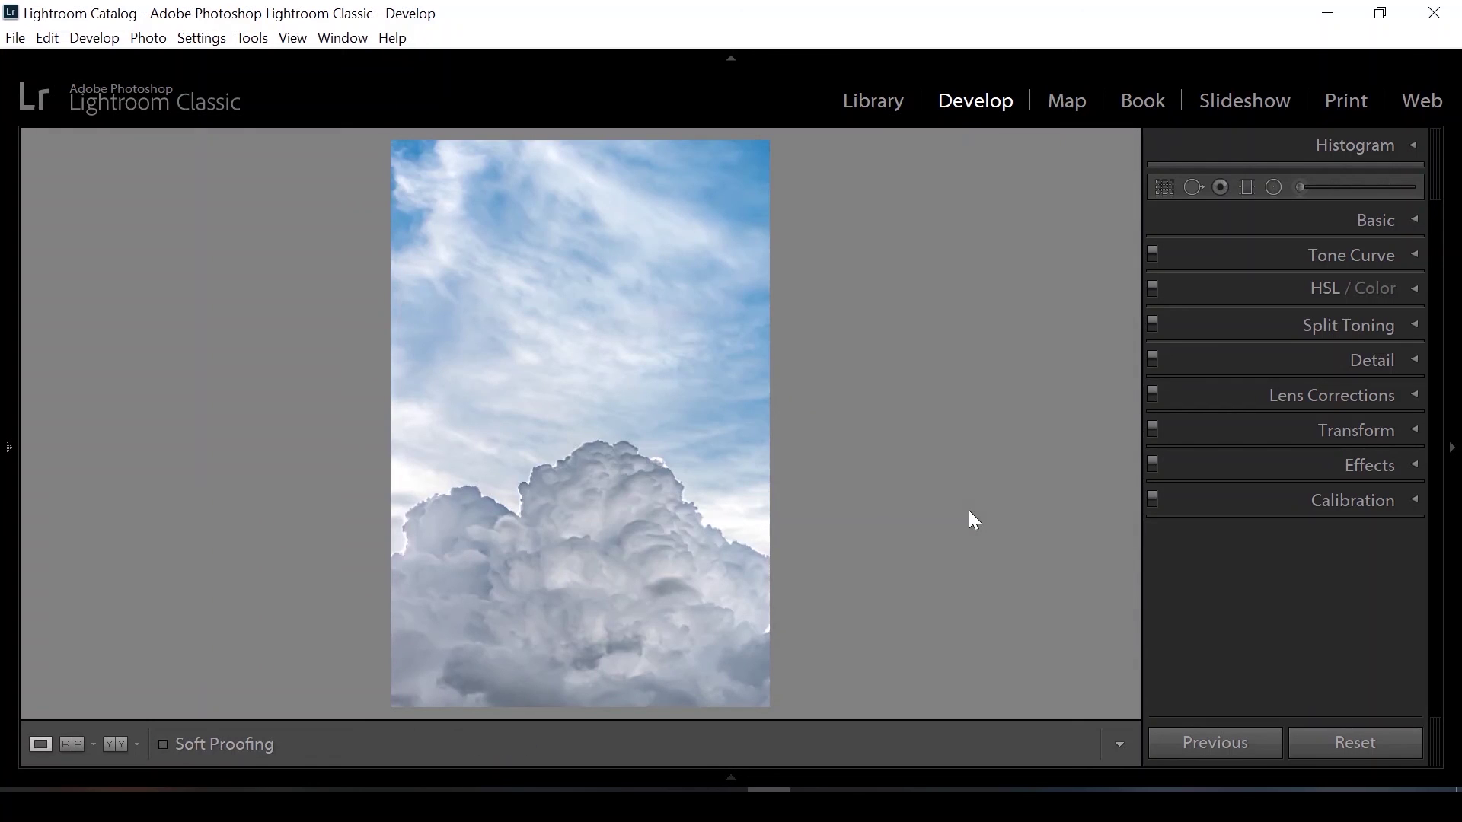